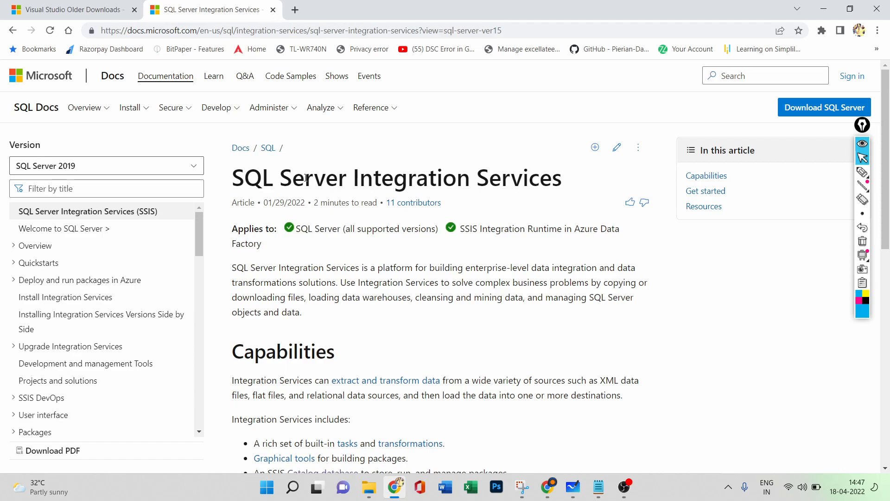
scroll(330, 294, "down", 2)
scroll(328, 298, "up", 2)
left_click_drag(277, 288, 347, 291)
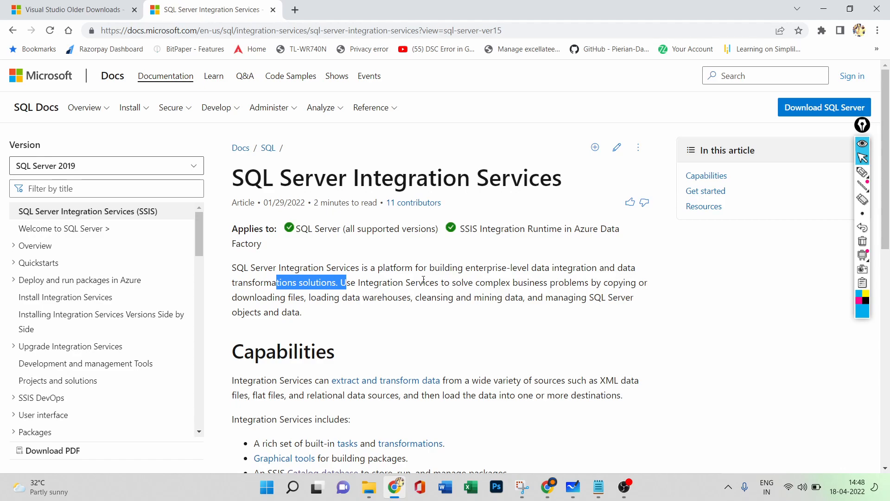
scroll(417, 289, "down", 2)
scroll(408, 299, "up", 2)
left_click(404, 301)
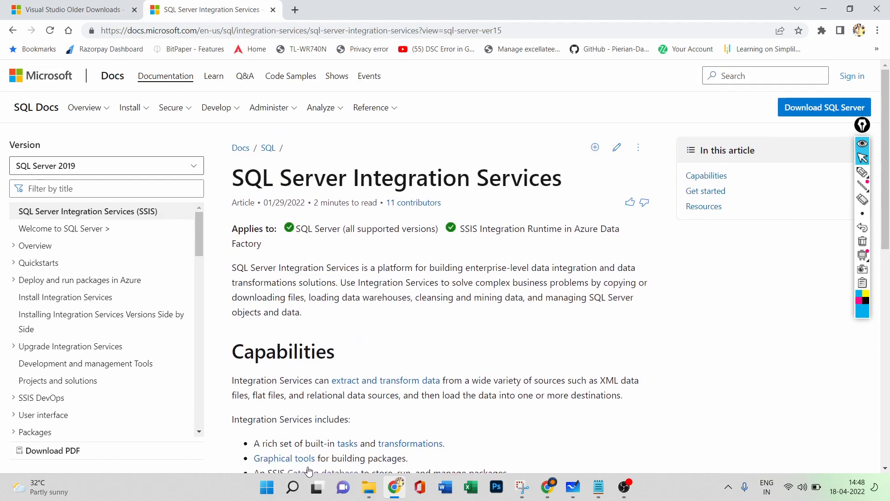
Step: Find and launch Visual Studio 2017 (SSDT)
left_click(292, 487)
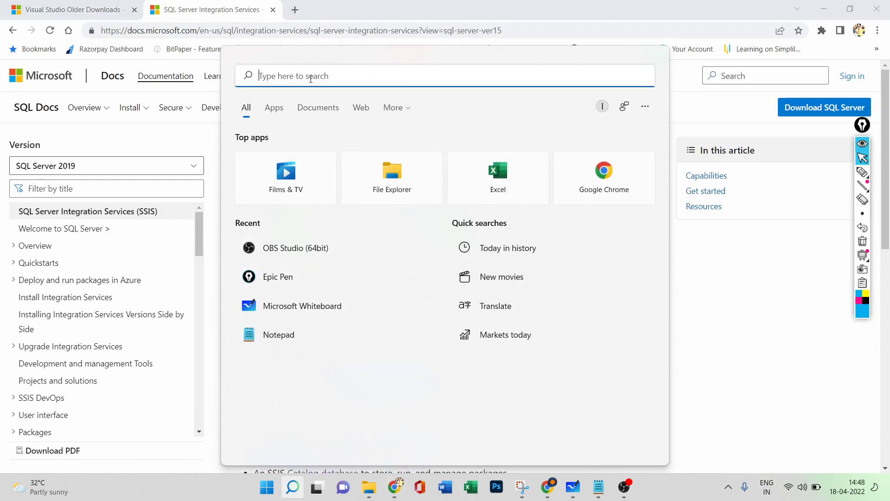
type("vis")
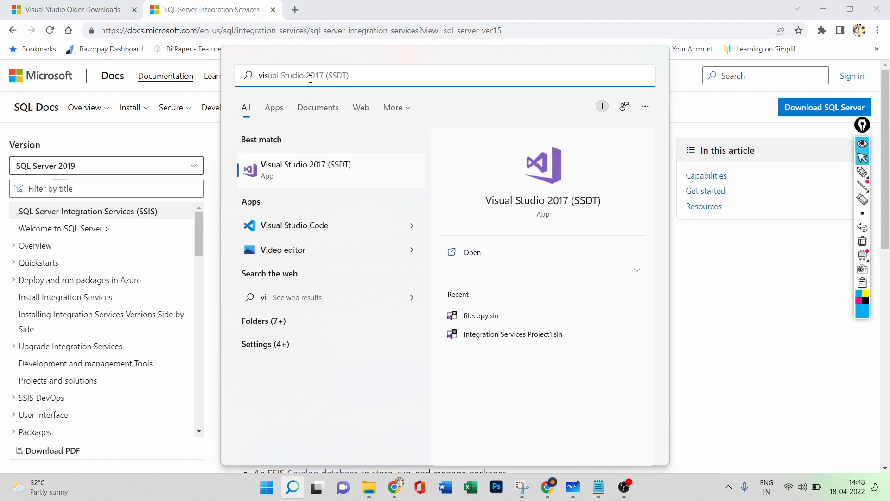
left_click(338, 173)
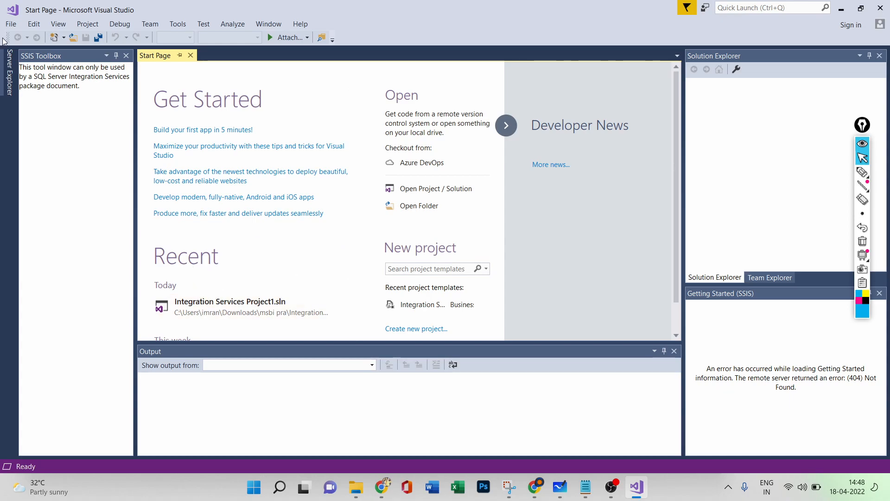
Step: Start a new project and choose the Integration Services Project template from the Business Intelligence group
left_click(12, 24)
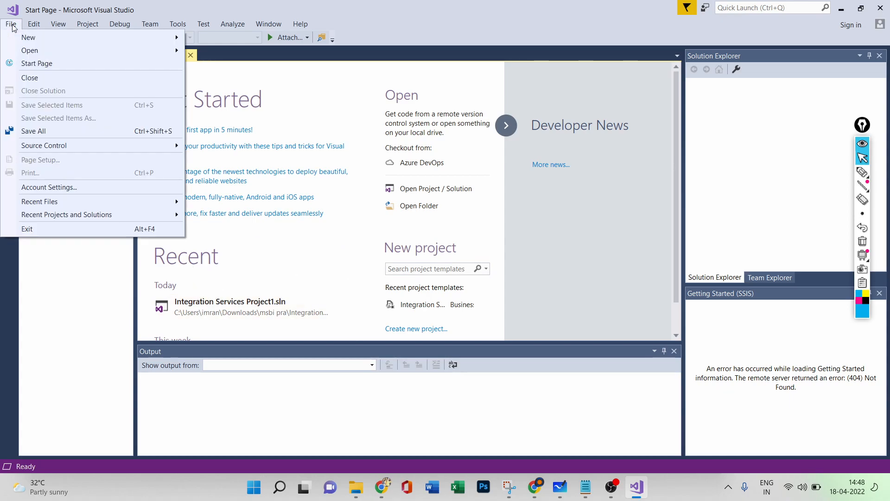
mouse_move(21, 38)
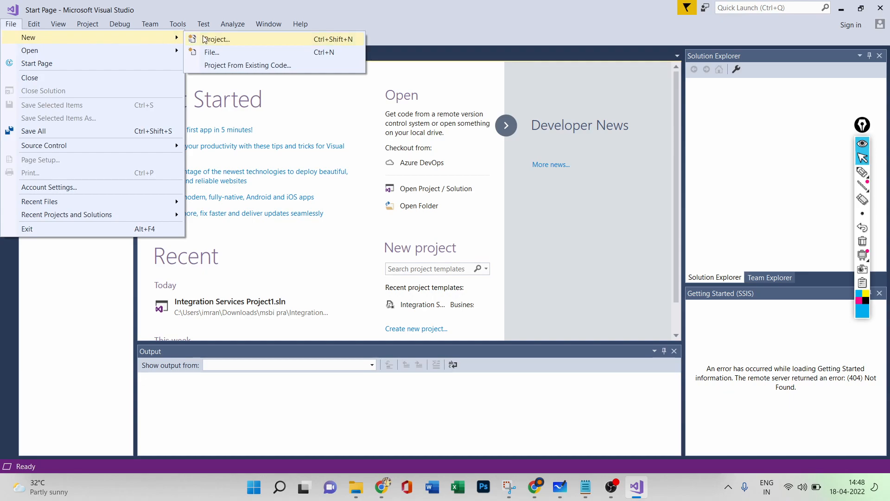
left_click(233, 41)
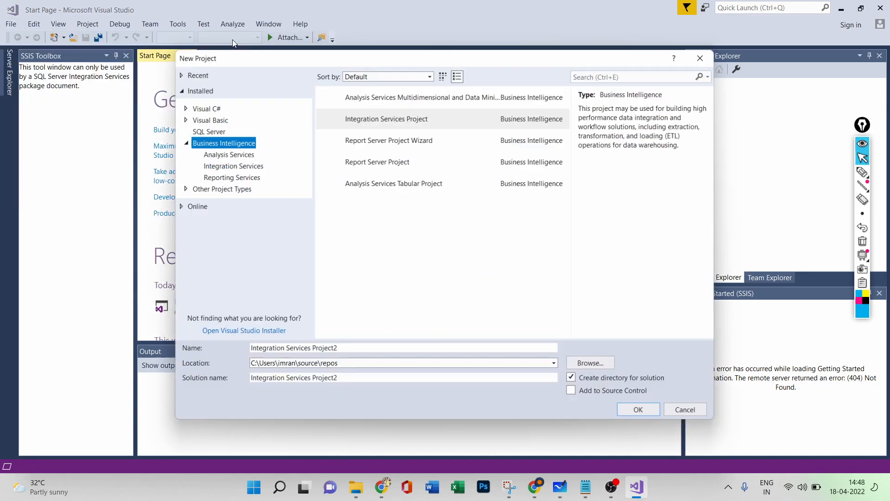
left_click(184, 142)
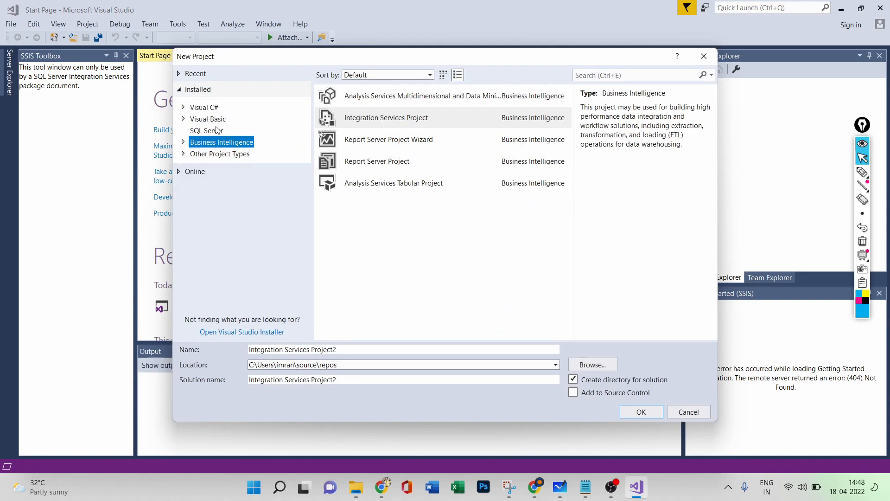
left_click(183, 144)
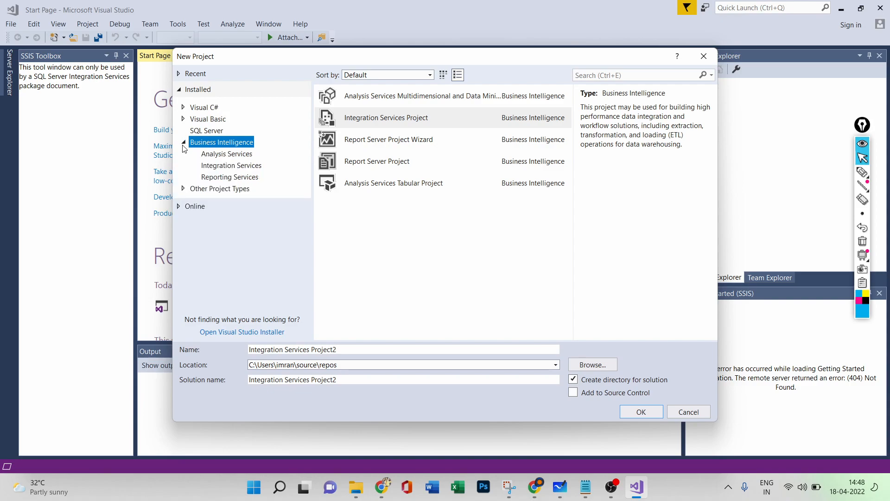
left_click(227, 155)
left_click(228, 166)
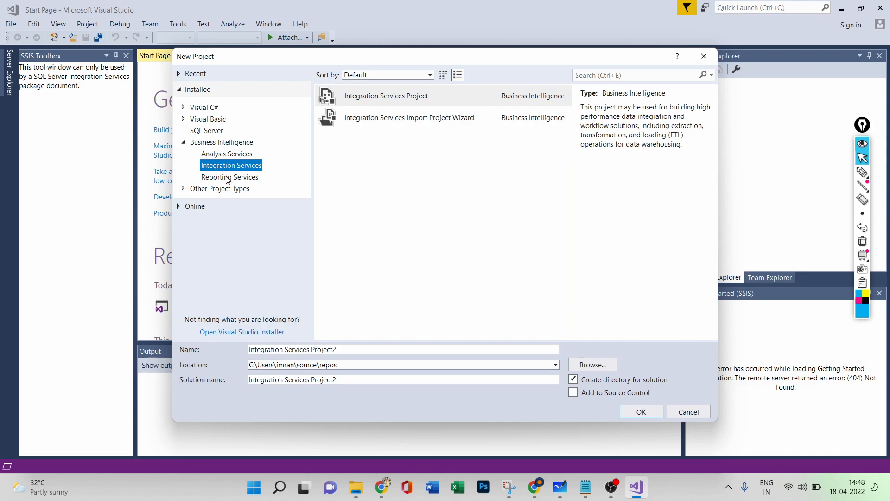
left_click(228, 178)
left_click(228, 167)
left_click(408, 96)
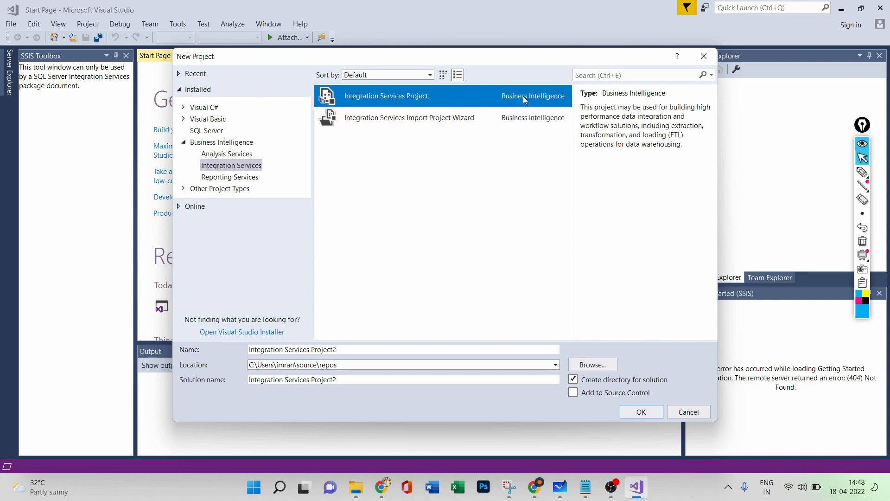
Step: Name the new project Customerdata and create it in the default location
left_click(357, 347)
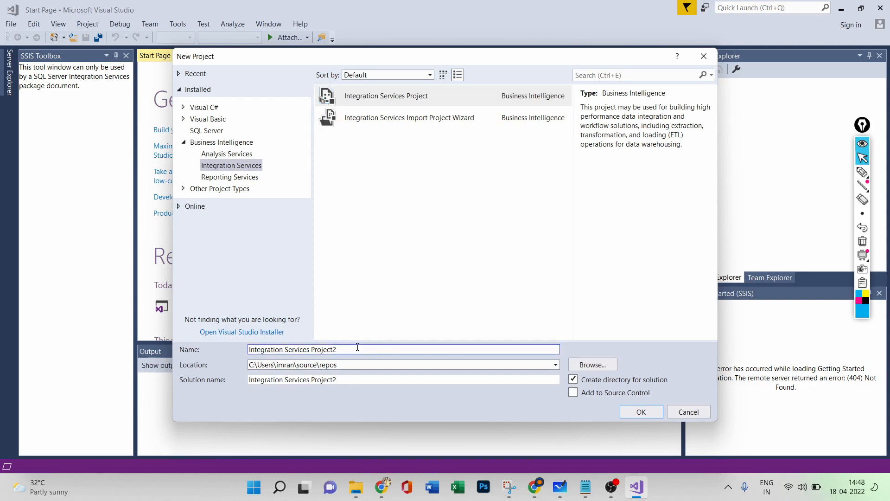
key("BackSpace")
key("BackSpace")
key("BackSpace")
key("BackSpace")
key("BackSpace")
key("BackSpace")
key("BackSpace")
key("BackSpace")
key("BackSpace")
key("BackSpace")
key("BackSpace")
key("BackSpace")
key("BackSpace")
key("BackSpace")
key("BackSpace")
key("BackSpace")
key("BackSpace")
key("BackSpace")
key("BackSpace")
key("BackSpace")
key("BackSpace")
key("BackSpace")
key("BackSpace")
key("BackSpace")
key("BackSpace")
key("BackSpace")
key("BackSpace")
key("BackSpace")
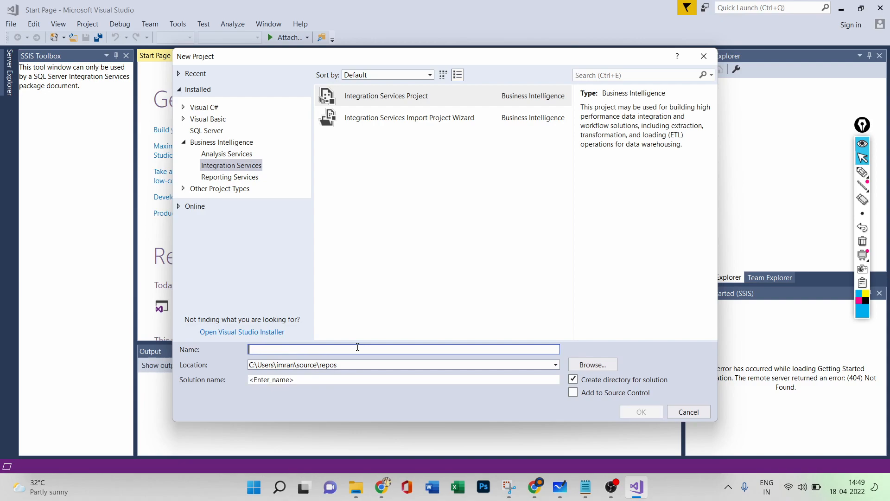
type("Customer")
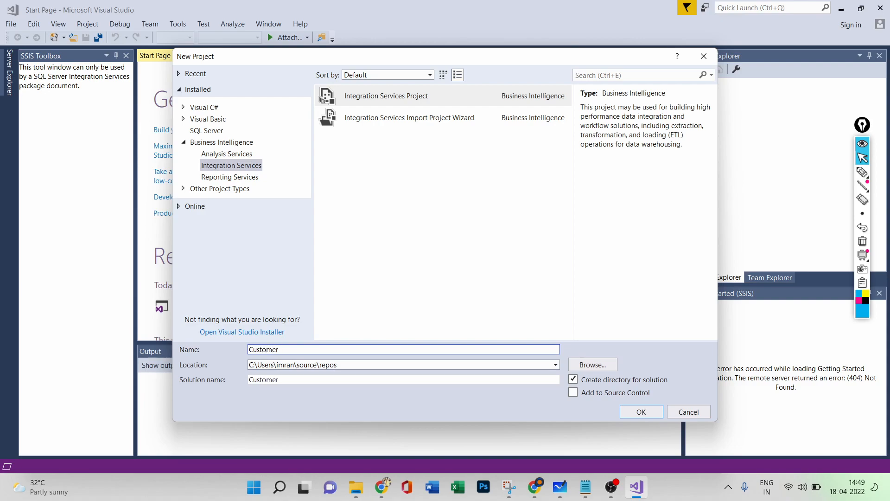
type("data")
left_click(641, 412)
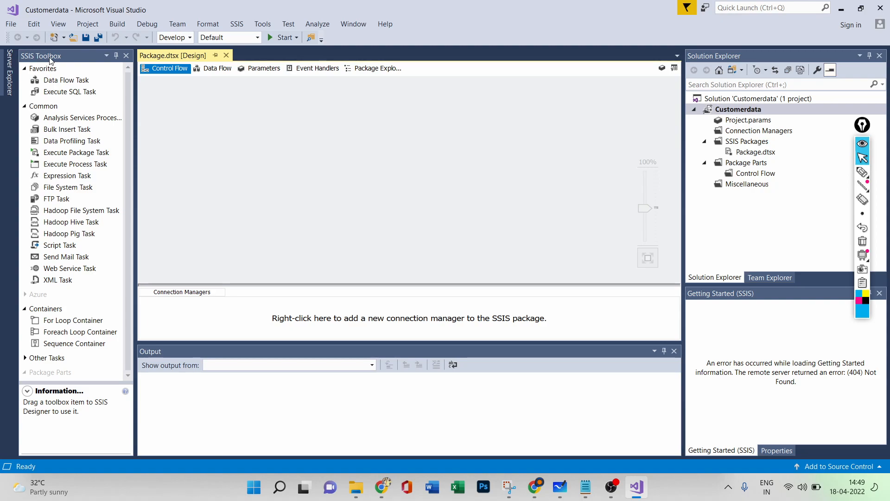
left_click(238, 24)
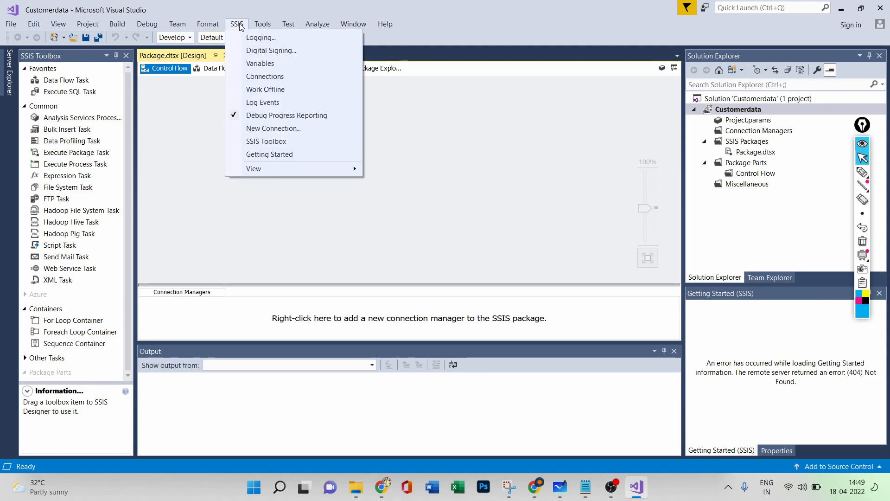
left_click(240, 26)
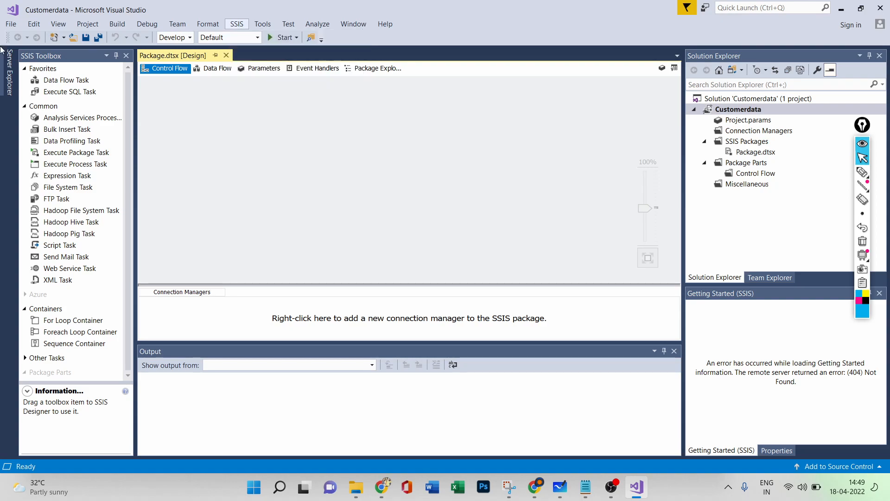
left_click(208, 23)
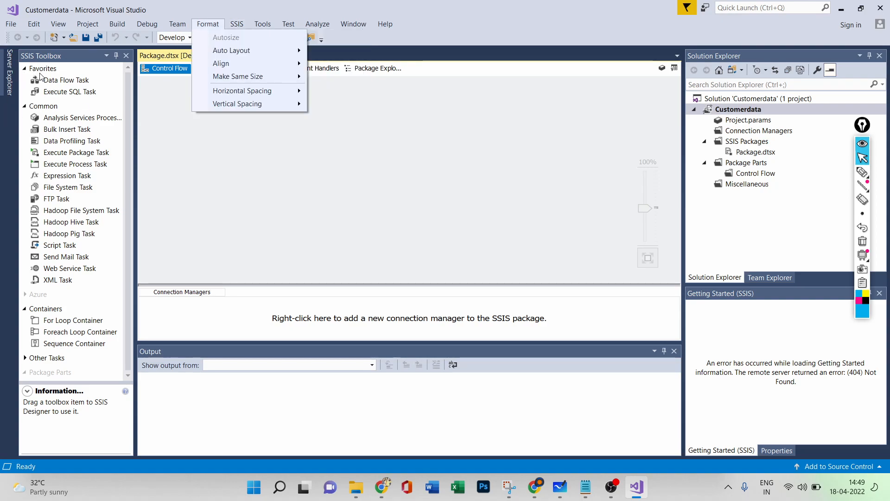
mouse_move(237, 25)
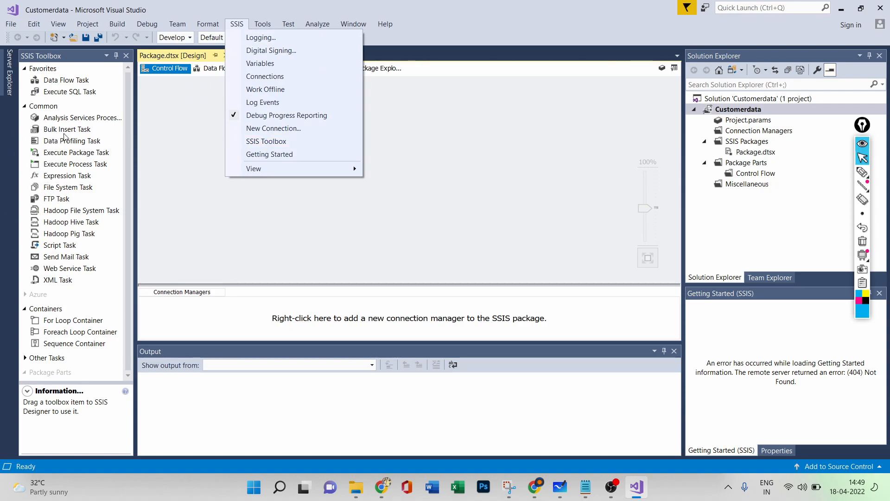
left_click(172, 158)
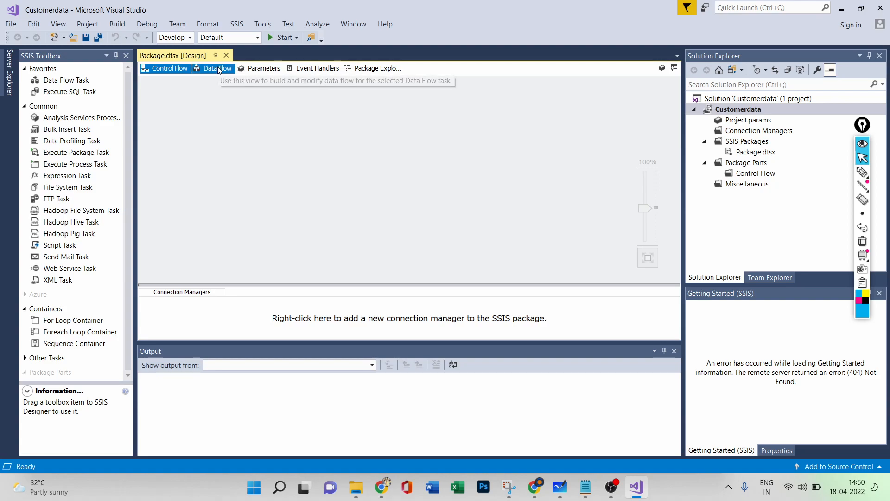
left_click(204, 69)
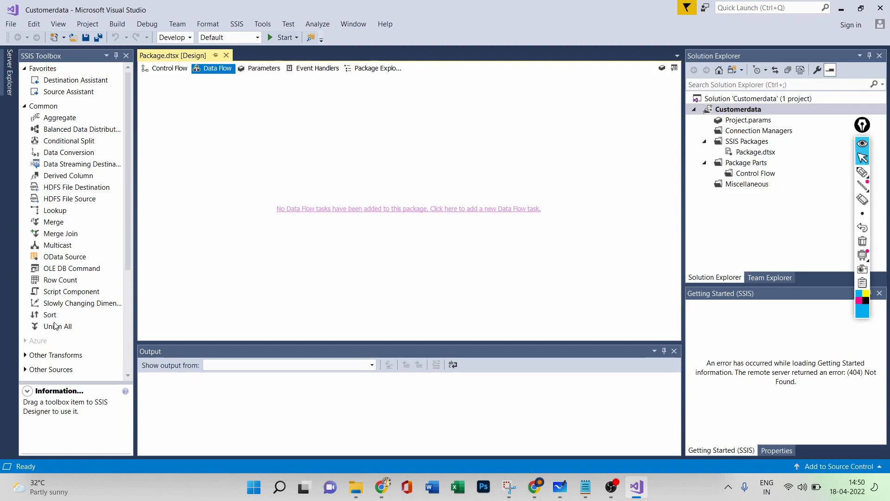
left_click(166, 71)
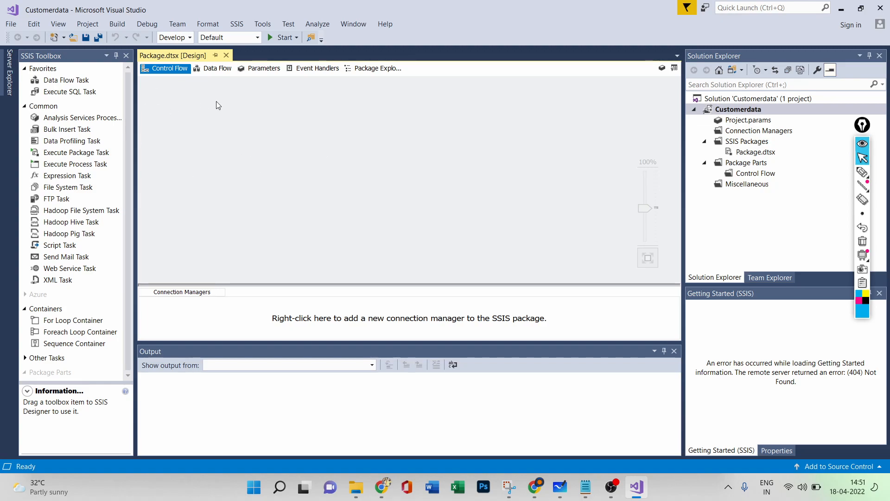
Step: Add a new Data Flow Task to the package and move it to the upper middle of the control flow canvas
left_click(217, 69)
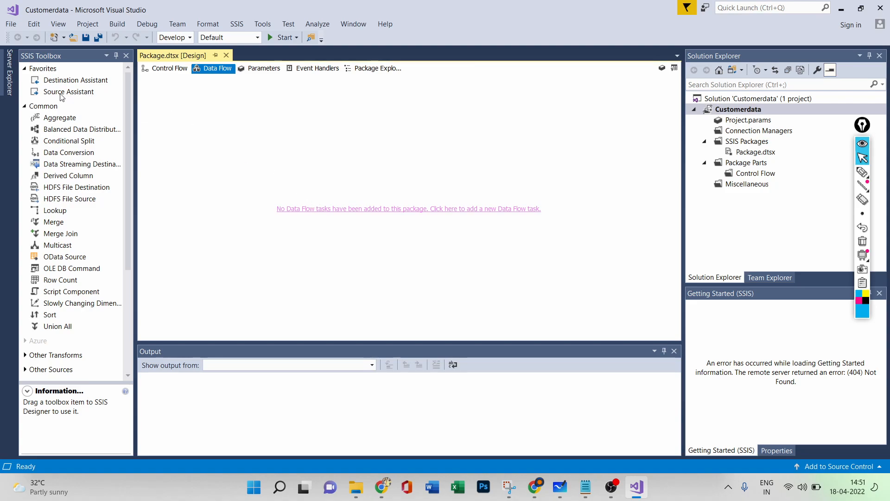
left_click(307, 209)
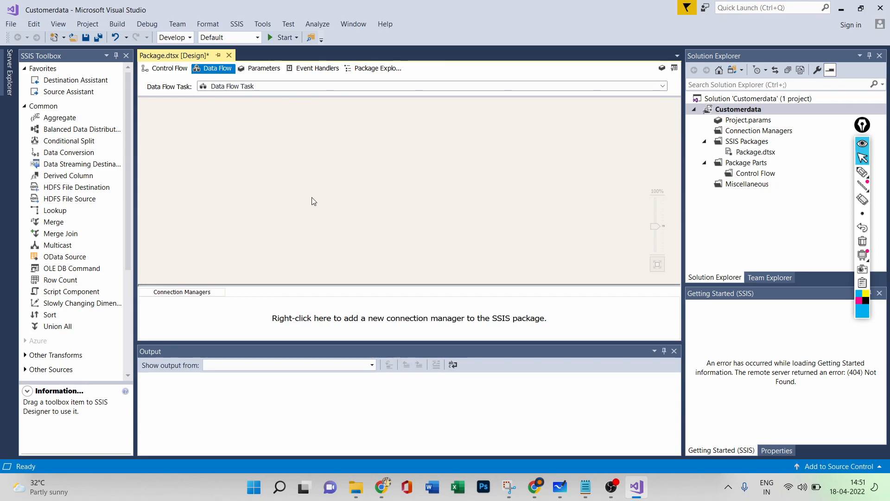
left_click(168, 69)
left_click_drag(203, 100, 329, 132)
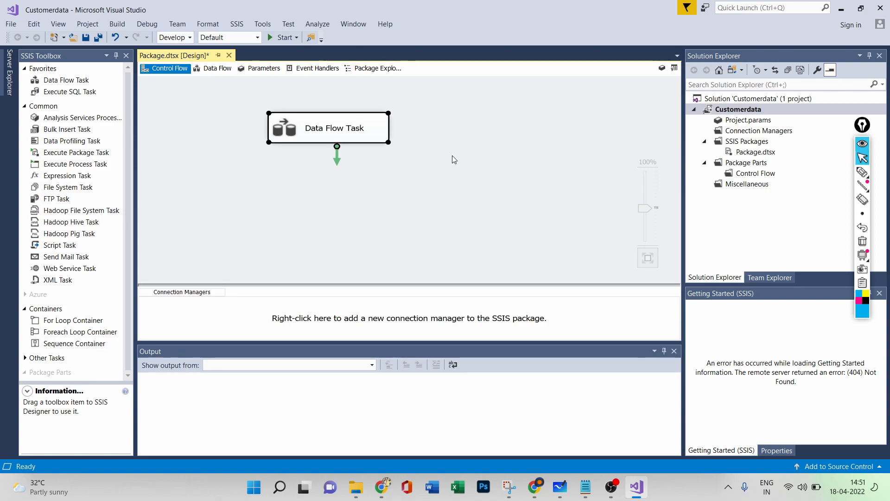
Step: Open the Data Flow Task from the control flow to edit its data flow
double_click(332, 133)
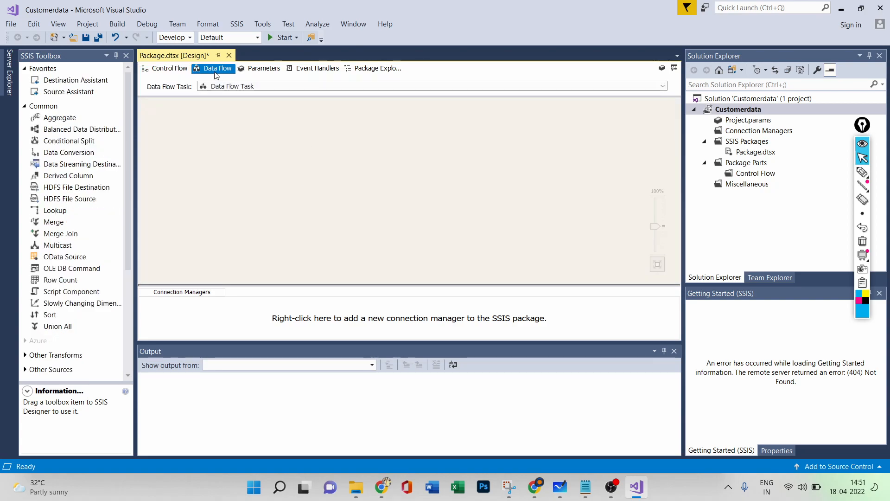
left_click(167, 68)
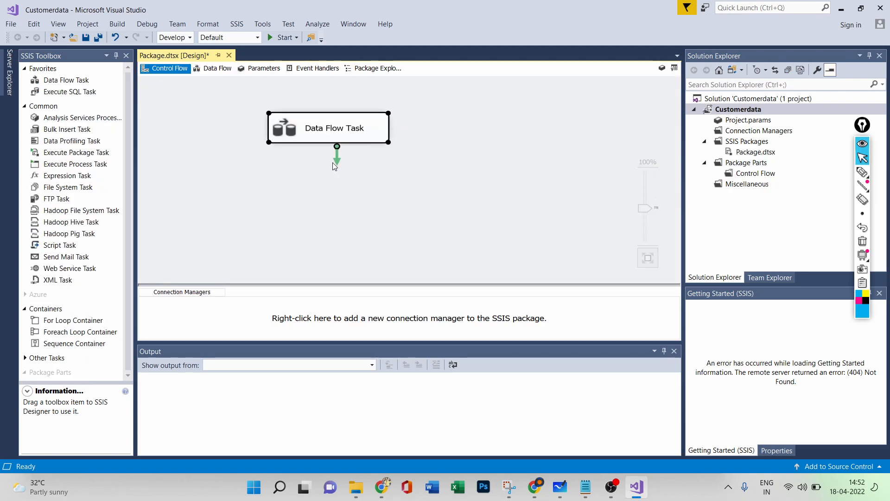
left_click(215, 68)
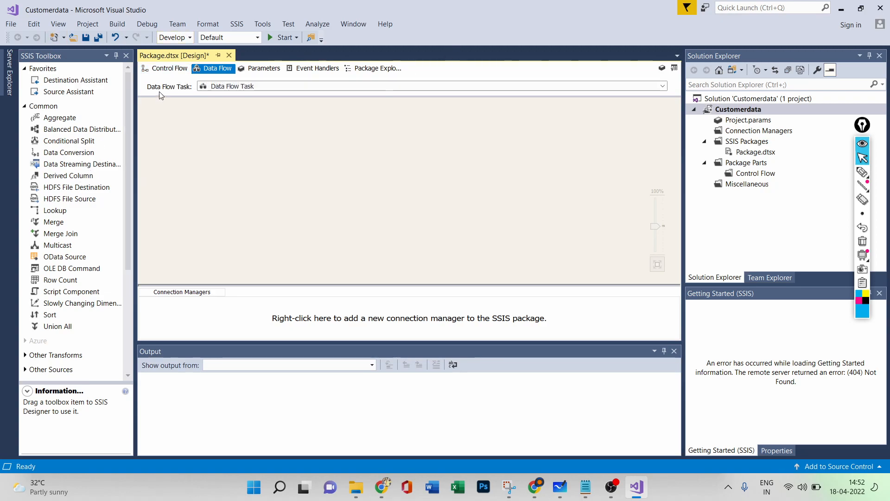
left_click(165, 72)
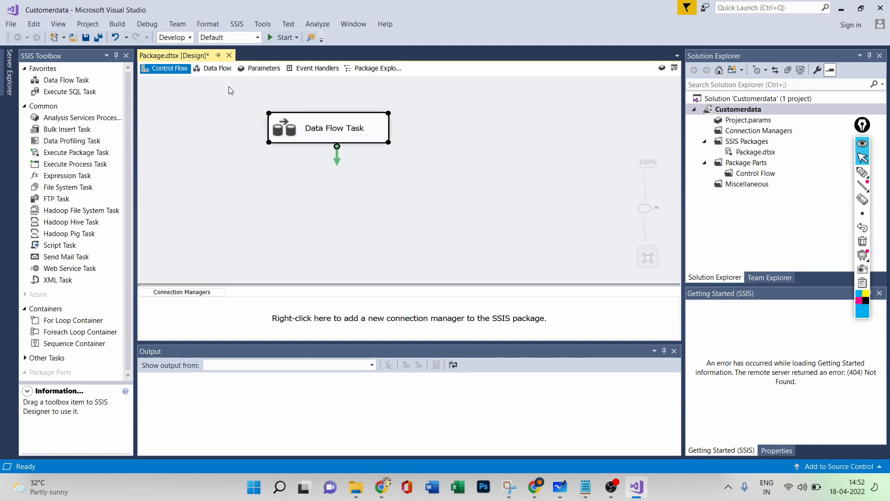
double_click(332, 132)
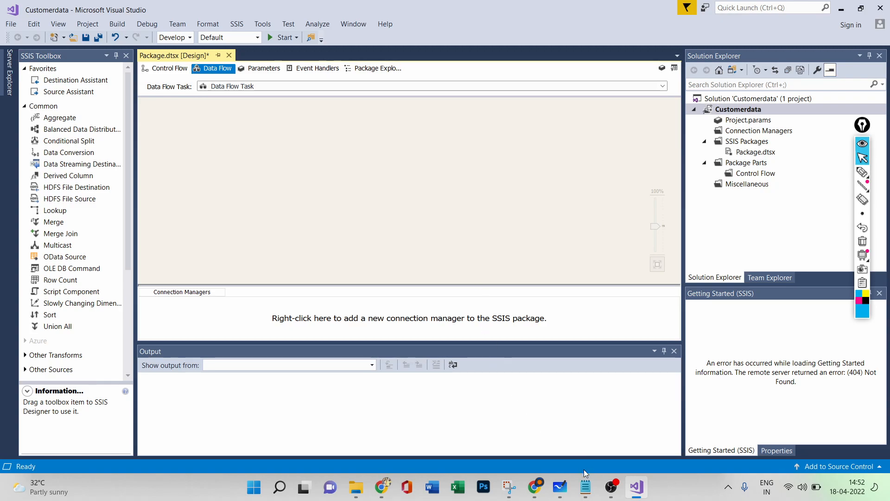
Step: Examine the columns and rows of the Customer1 text file in Notepad, and return to the Visual Studio data flow
left_click(585, 486)
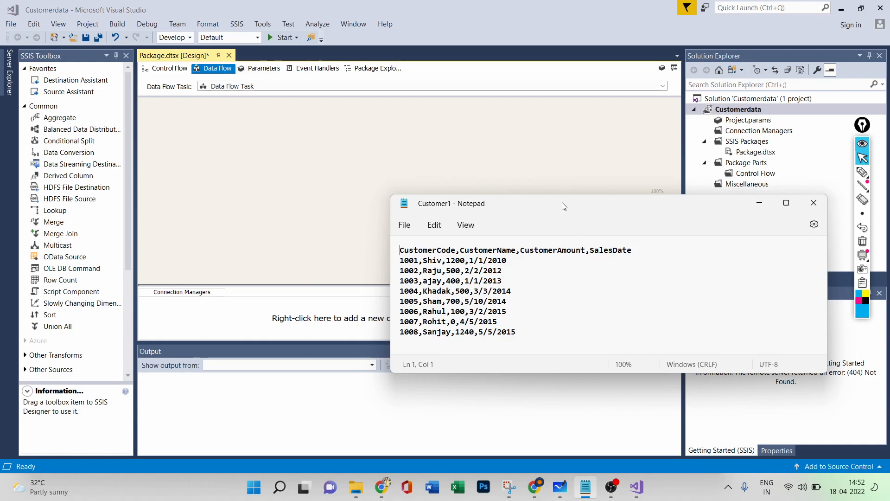
left_click_drag(564, 206, 567, 119)
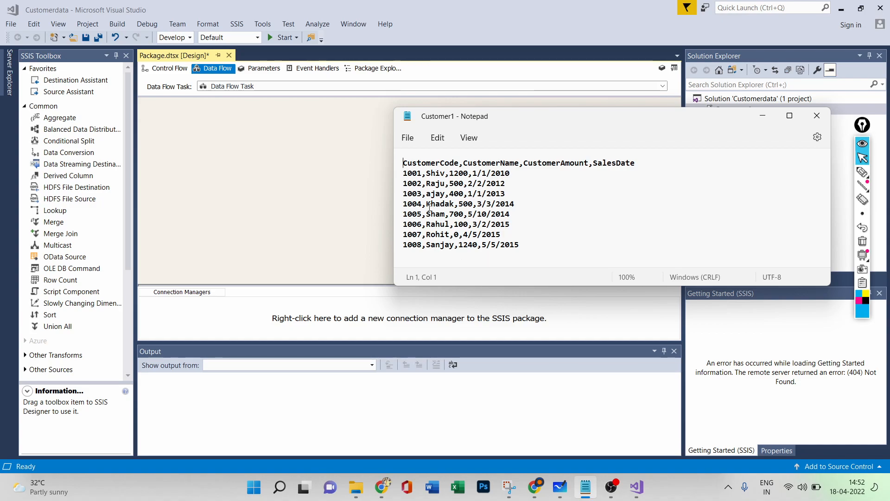
left_click(763, 116)
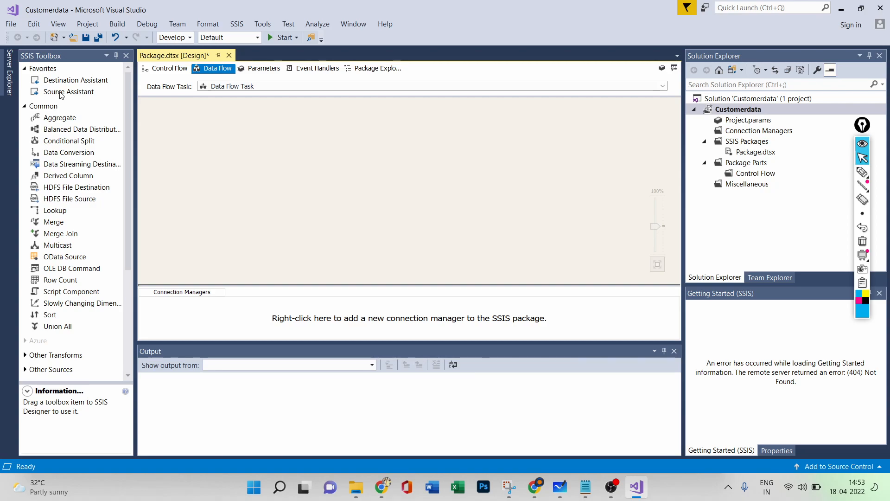
Step: Add a Flat File source to the data flow with the Source Assistant, using a new connection manager
left_click_drag(62, 92, 290, 160)
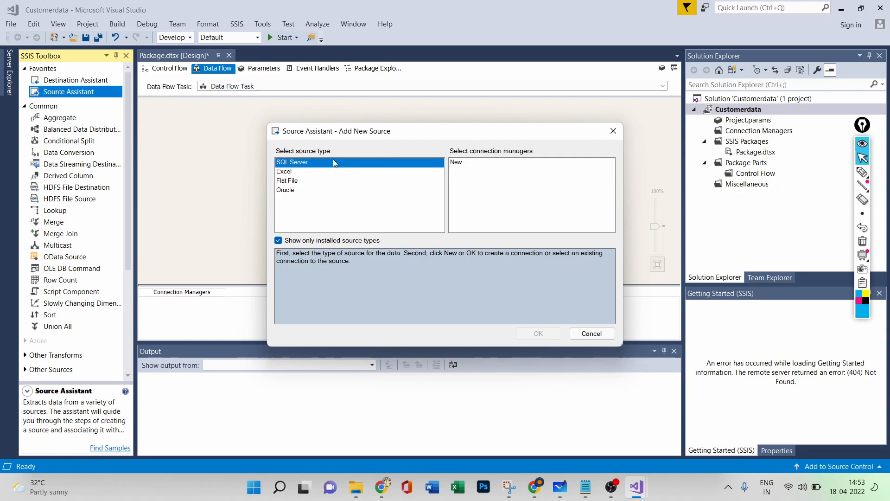
left_click(294, 184)
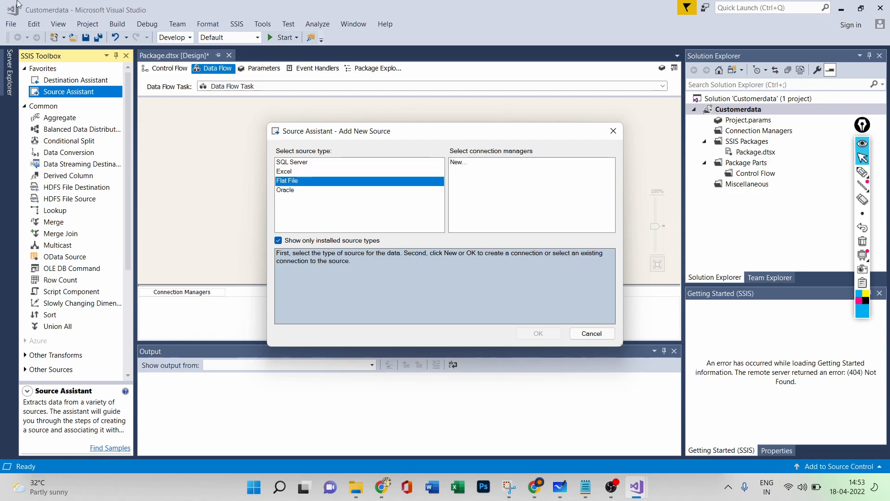
left_click(488, 164)
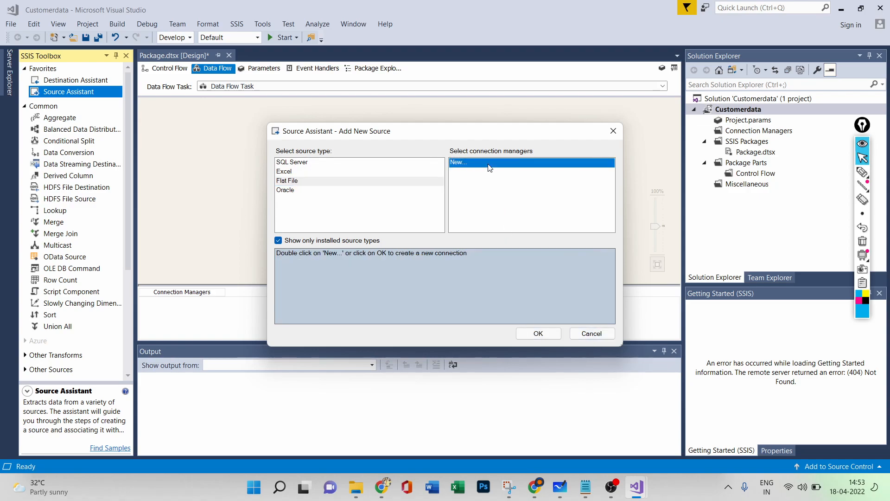
left_click(538, 333)
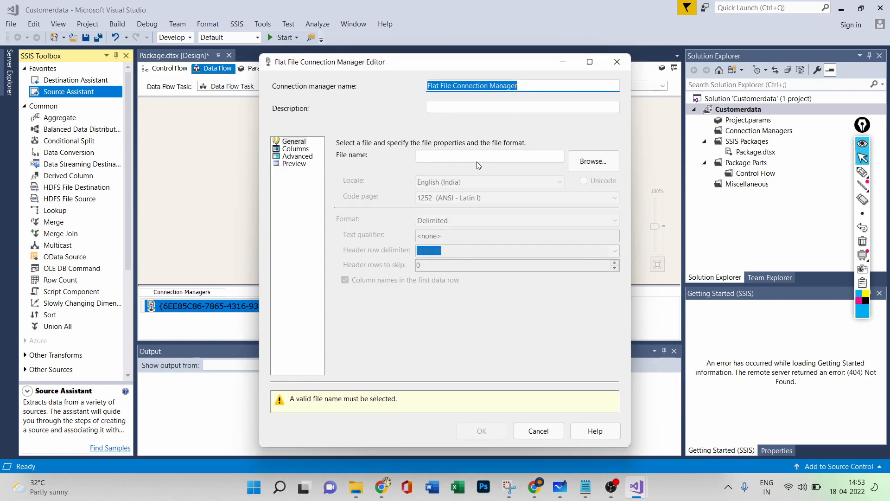
Step: Name the flat file connection manager loadingflatfile
left_click(531, 85)
key("BackSpace")
key("BackSpace")
key("BackSpace")
key("BackSpace")
key("BackSpace")
key("BackSpace")
key("BackSpace")
key("BackSpace")
key("BackSpace")
key("BackSpace")
key("BackSpace")
key("BackSpace")
key("BackSpace")
key("BackSpace")
key("BackSpace")
key("BackSpace")
key("BackSpace")
key("BackSpace")
key("BackSpace")
key("BackSpace")
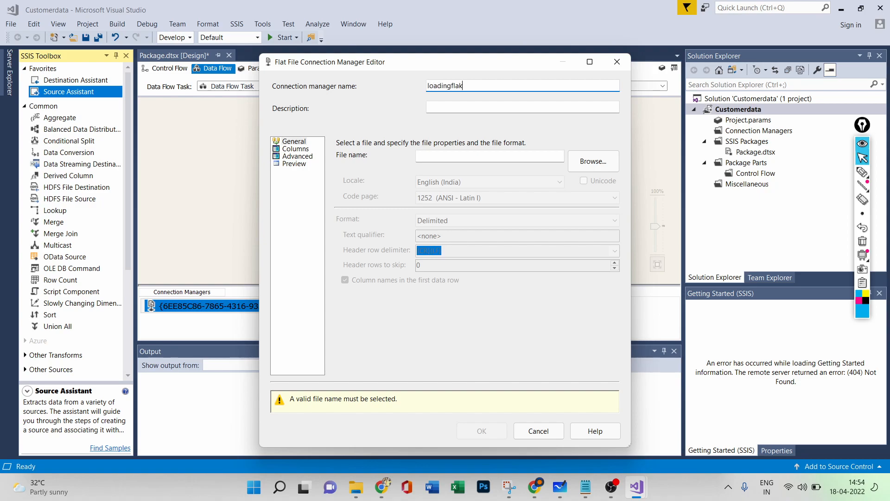
type("fil")
Step: Set the connection's source file to the Customer1 text file in the MSBI DATA FILES folder under Downloads
left_click(577, 161)
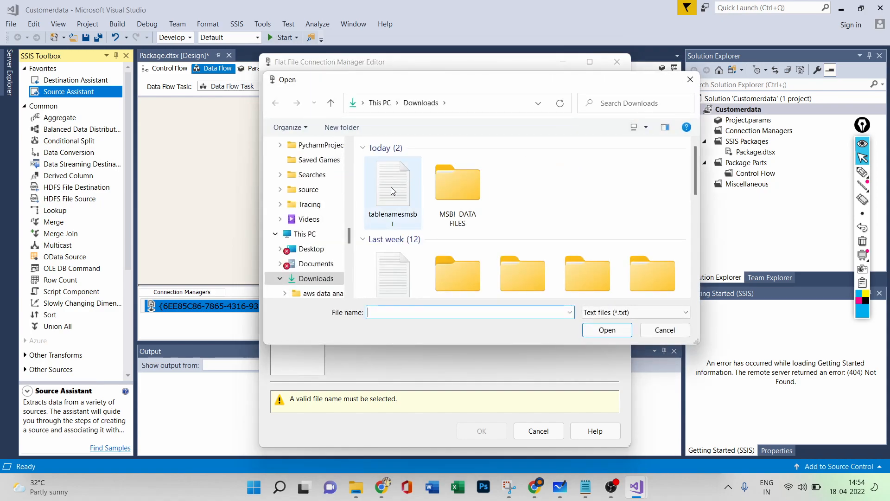
double_click(452, 195)
left_click(425, 162)
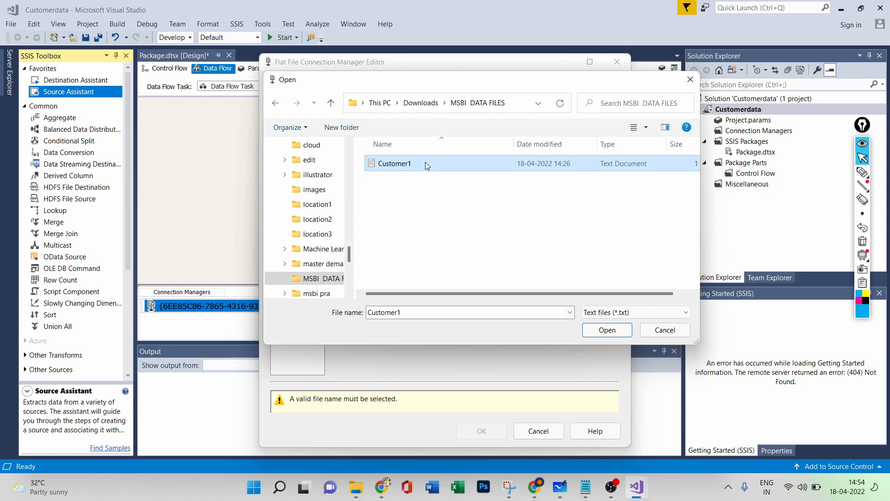
left_click(588, 495)
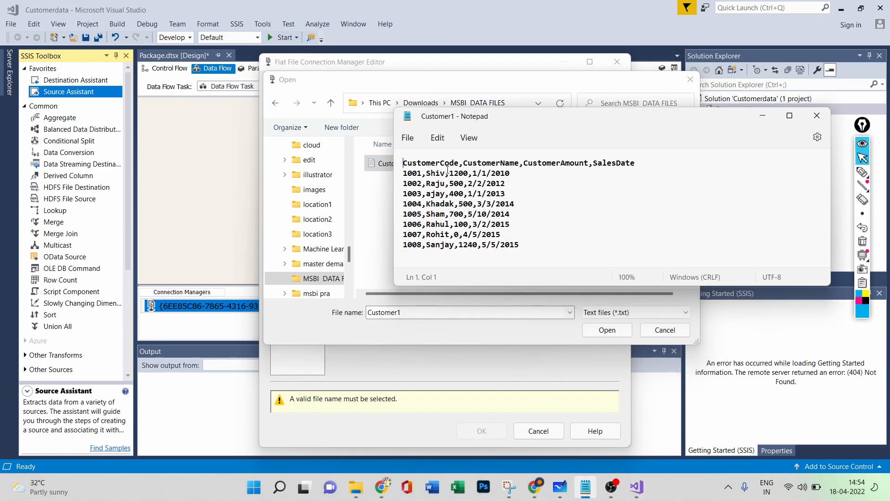
left_click(762, 116)
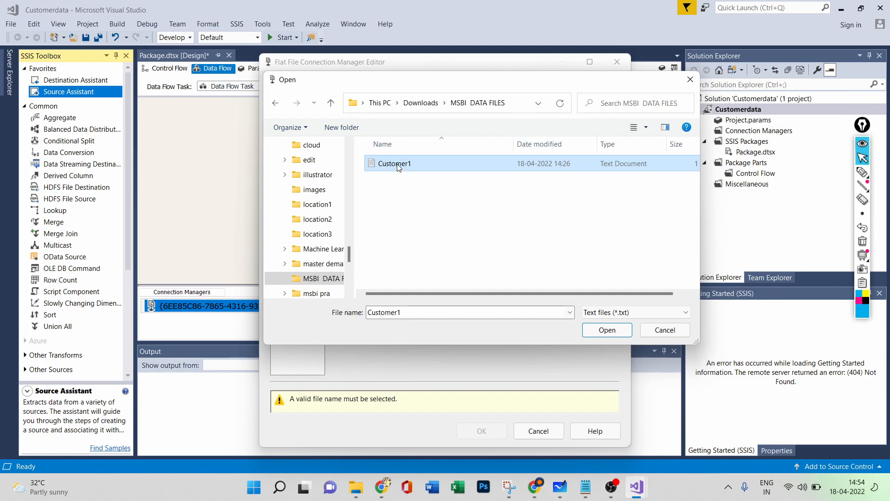
left_click(599, 328)
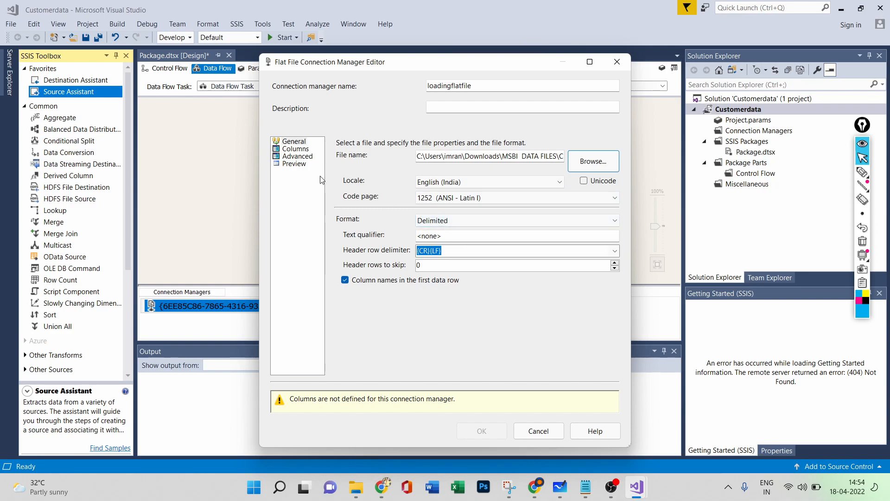
Step: Review the column delimiters, advanced settings and data preview of the flat file connection, and return to its general settings
left_click(294, 149)
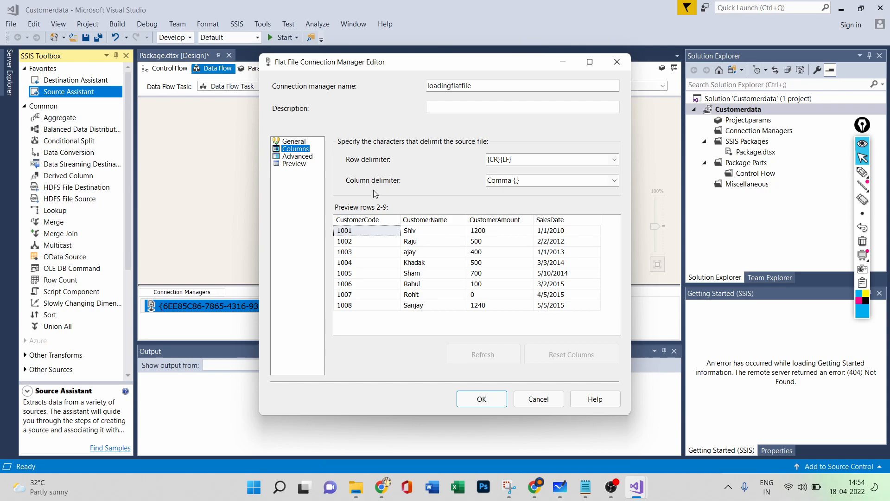
left_click(297, 156)
left_click(296, 164)
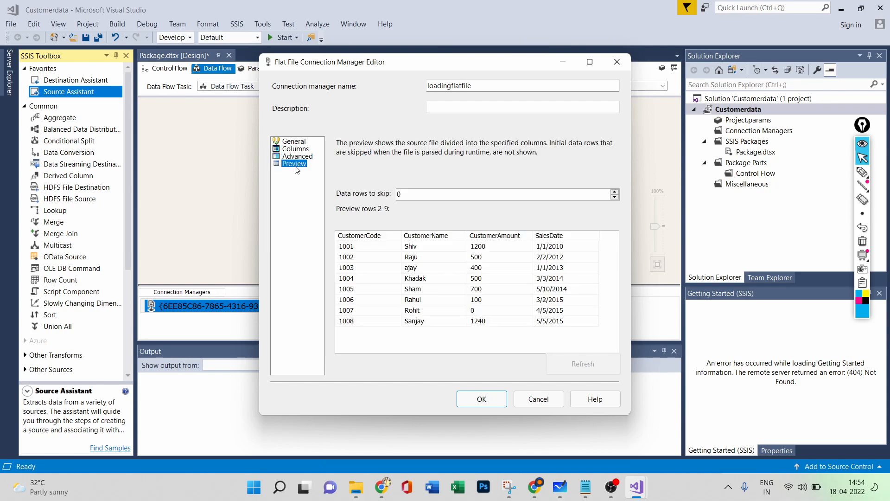
left_click(299, 141)
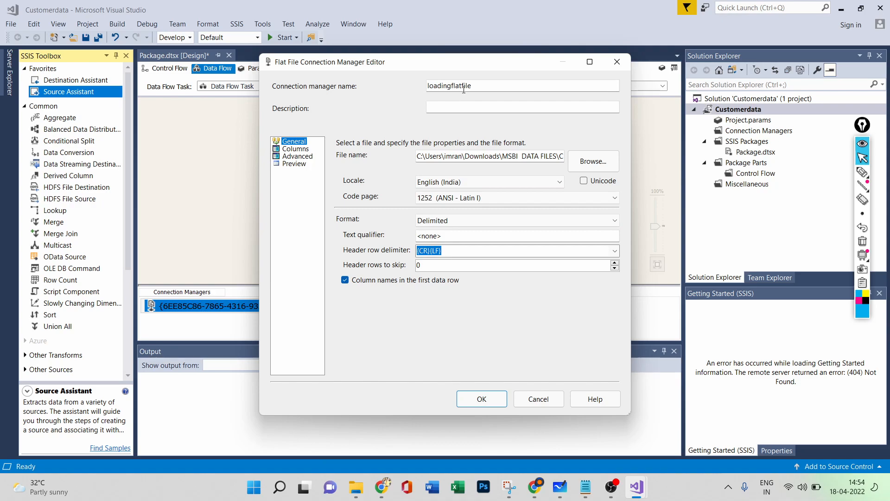
Step: Confirm the flat file connection and move the Flat File Source to the upper middle of the data flow canvas
left_click(481, 397)
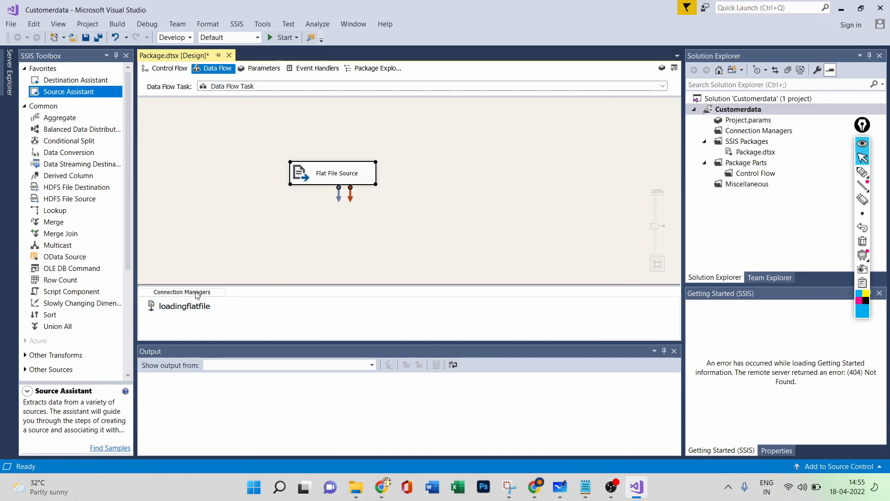
left_click(181, 310)
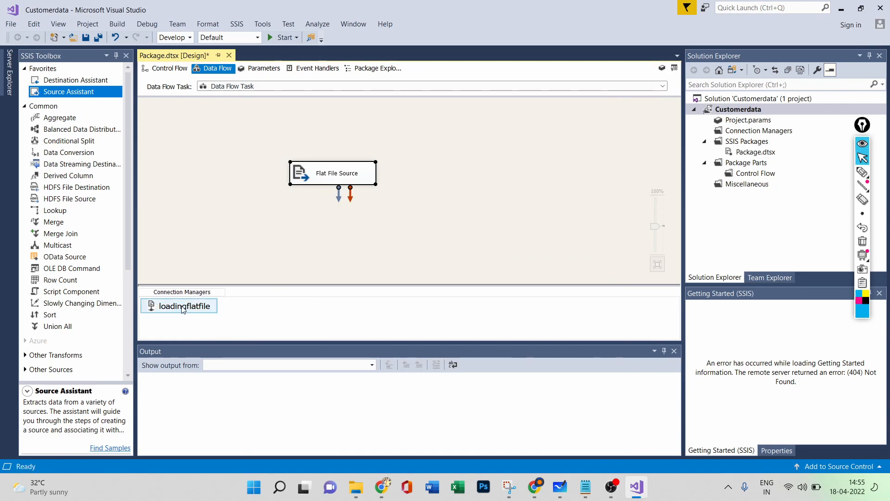
left_click_drag(335, 175, 388, 133)
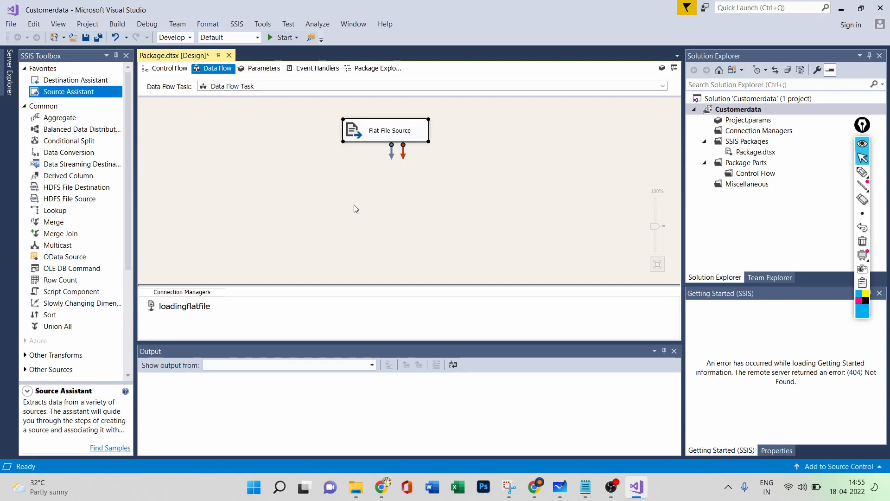
Step: Launch Microsoft SQL Server Management Studio 18 and connect to the local Database Engine with Windows Authentication
left_click(280, 487)
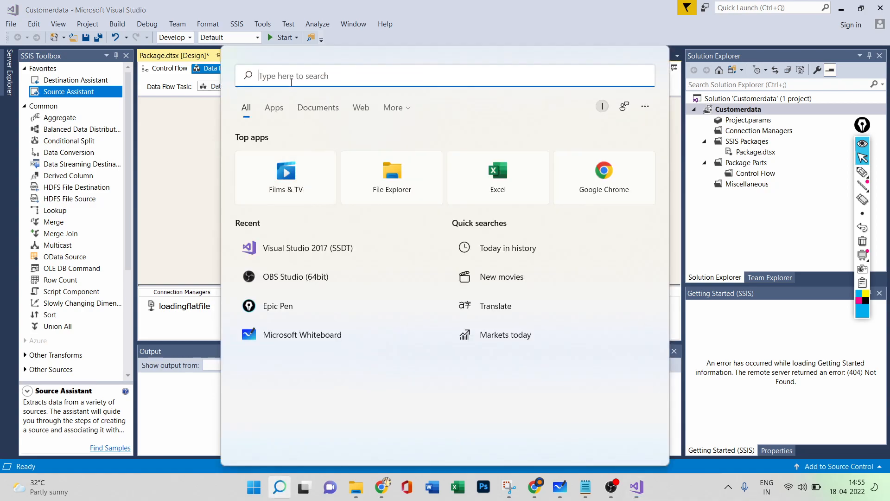
type("ssms")
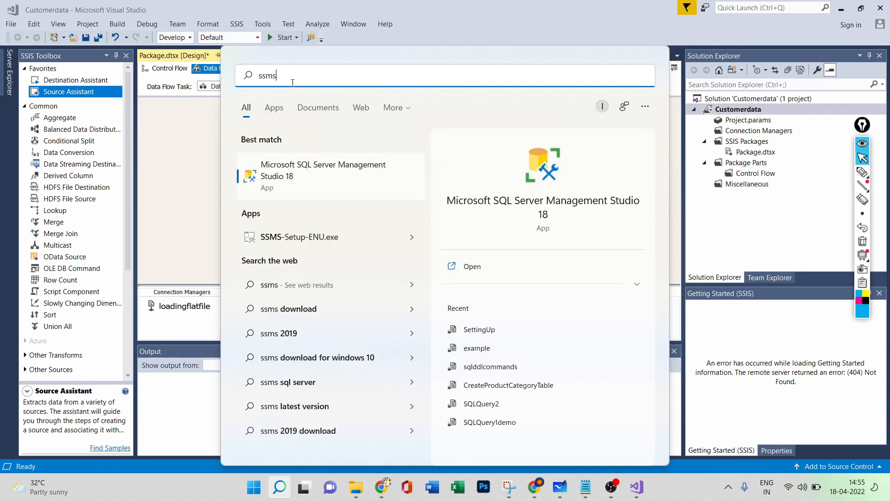
left_click(295, 177)
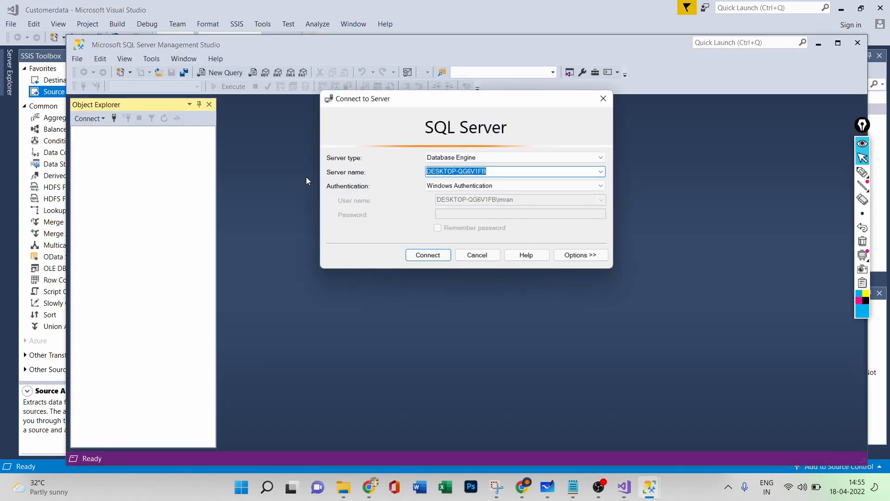
left_click(423, 256)
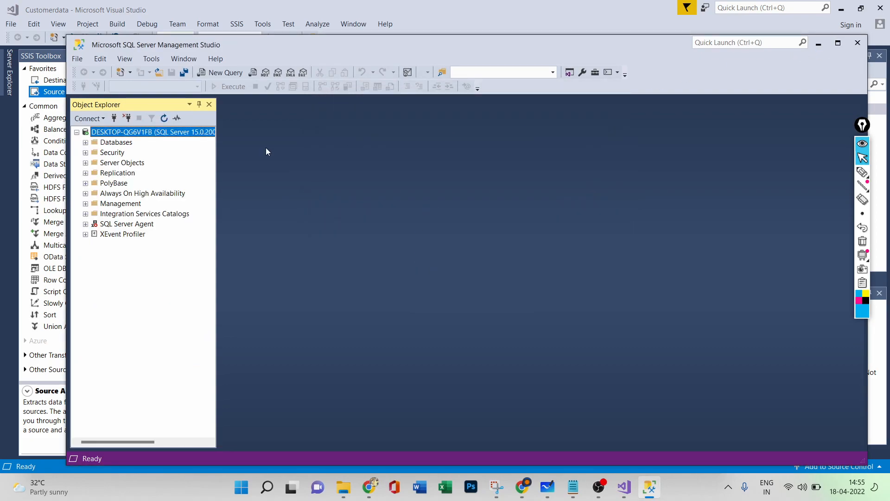
Step: Create a new database named customerdatawarehouse with the default owner and file settings
left_click(104, 144)
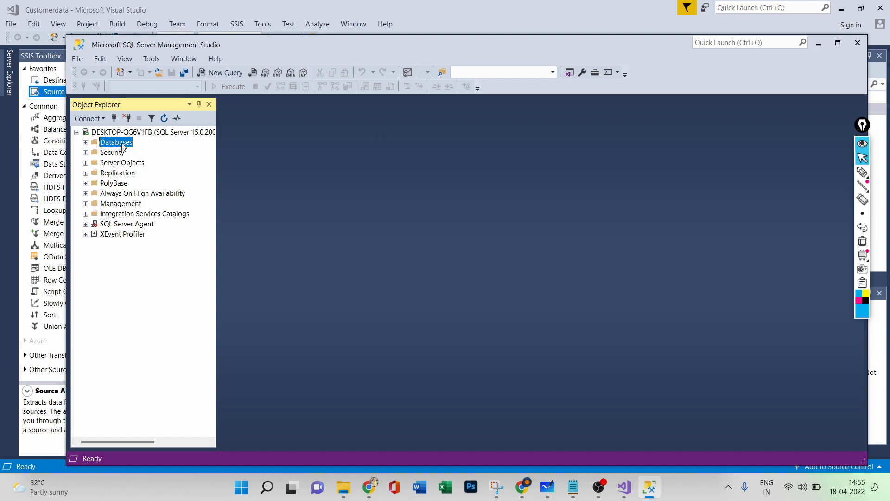
right_click(118, 143)
left_click(133, 146)
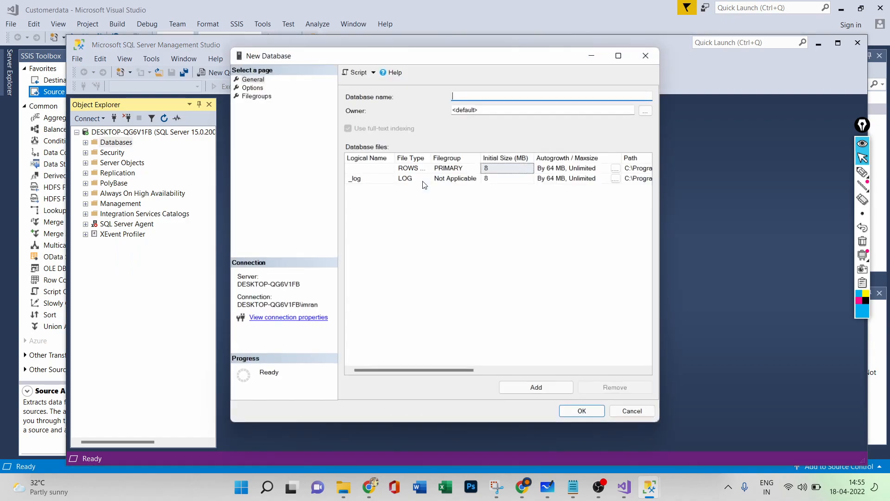
type("customerwa")
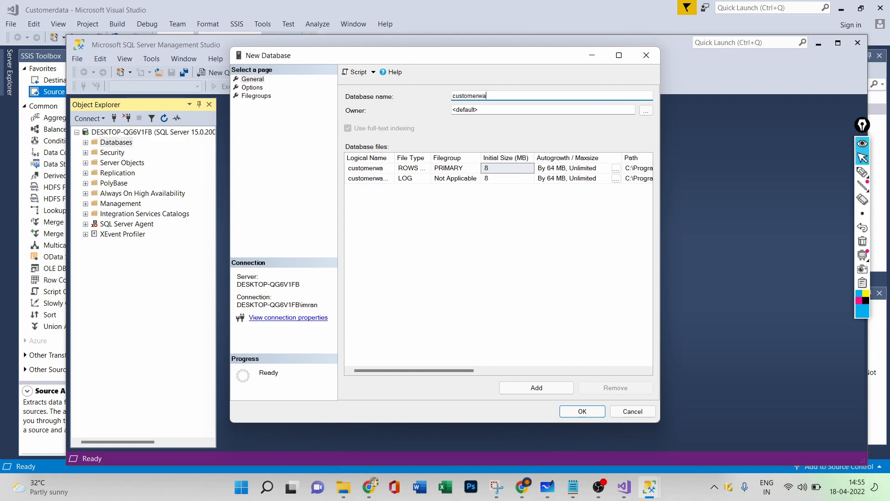
key("BackSpace")
key("BackSpace")
type("datawarehous")
left_click(575, 413)
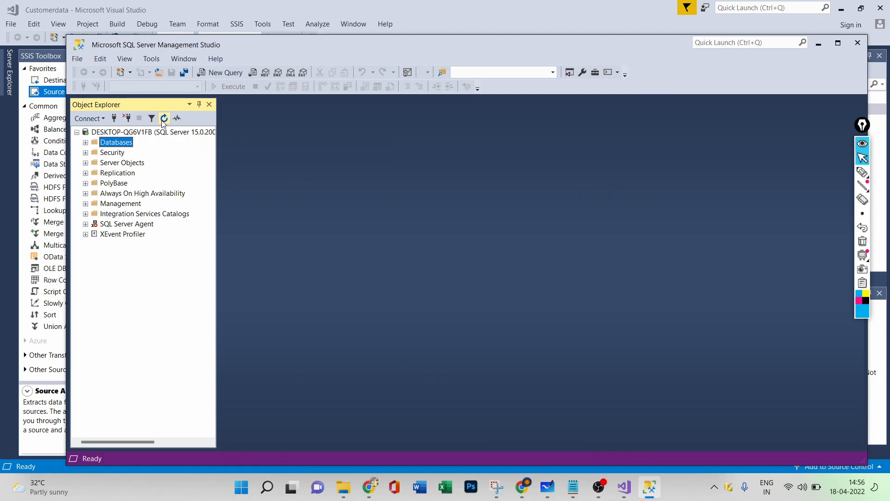
Step: Refresh the list of databases and expand the Tables folder of customerdatawarehouse
left_click(164, 118)
left_click(85, 142)
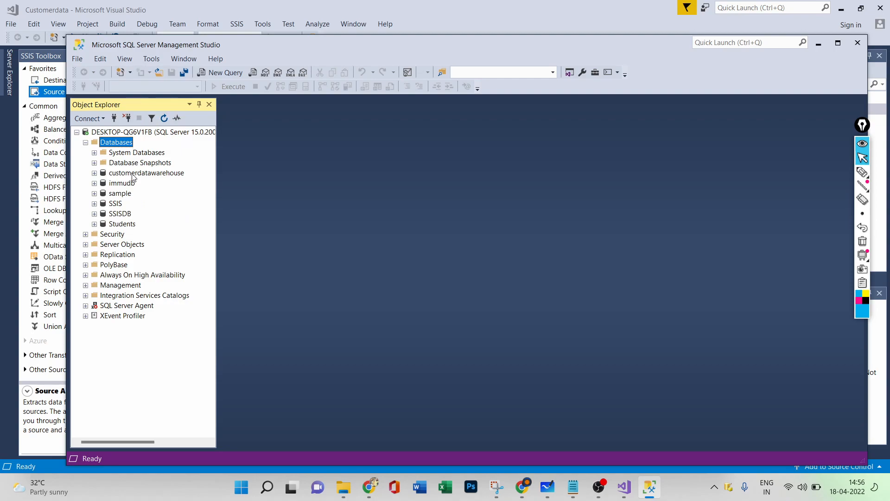
left_click(132, 174)
left_click(94, 173)
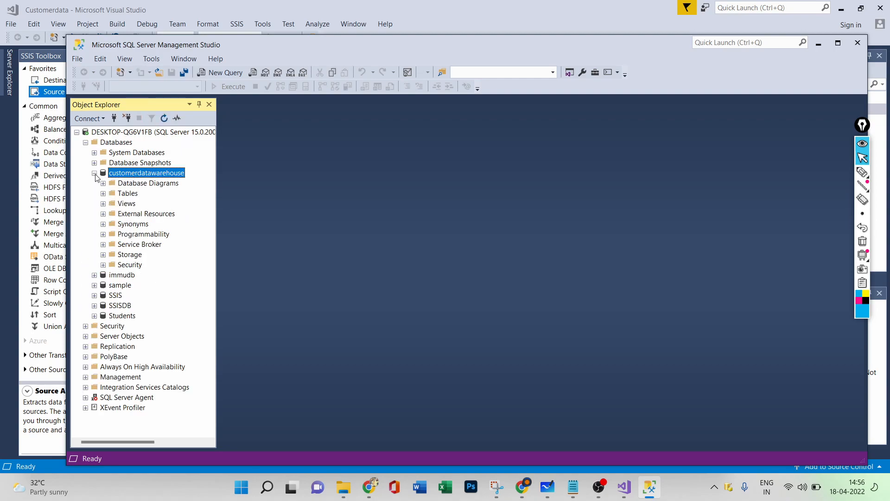
left_click(103, 193)
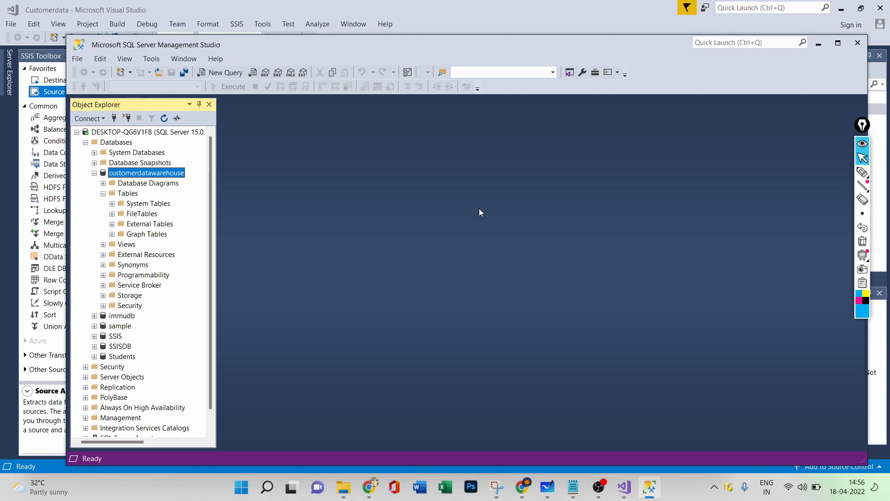
Step: Start designing a new table in the customerdatawarehouse database
right_click(135, 196)
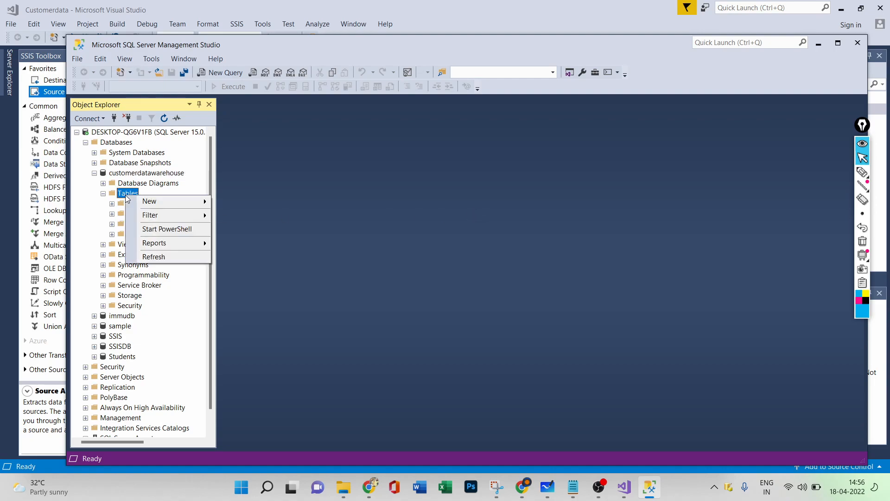
mouse_move(139, 201)
left_click(239, 201)
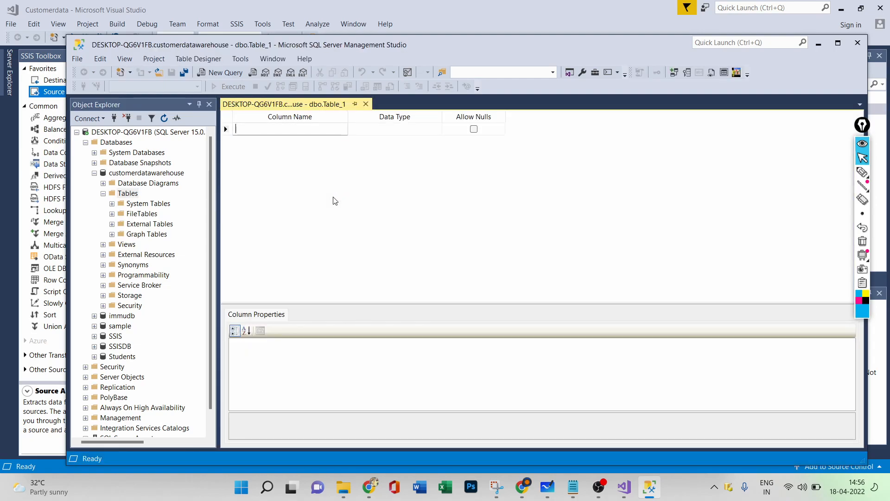
left_click(283, 130)
Step: Examine the column names and data types in the tablenamesmsbi text file from Downloads, and return to the table design in Management Studio
left_click(343, 487)
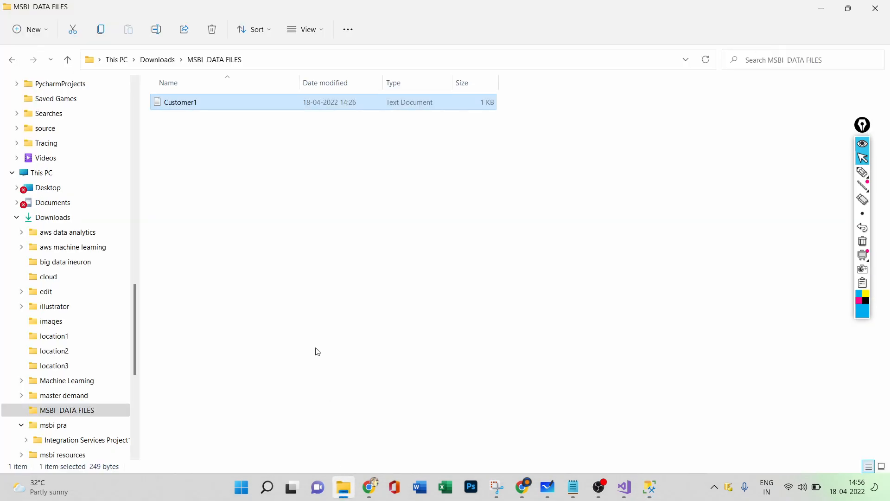
left_click(157, 59)
left_click(179, 133)
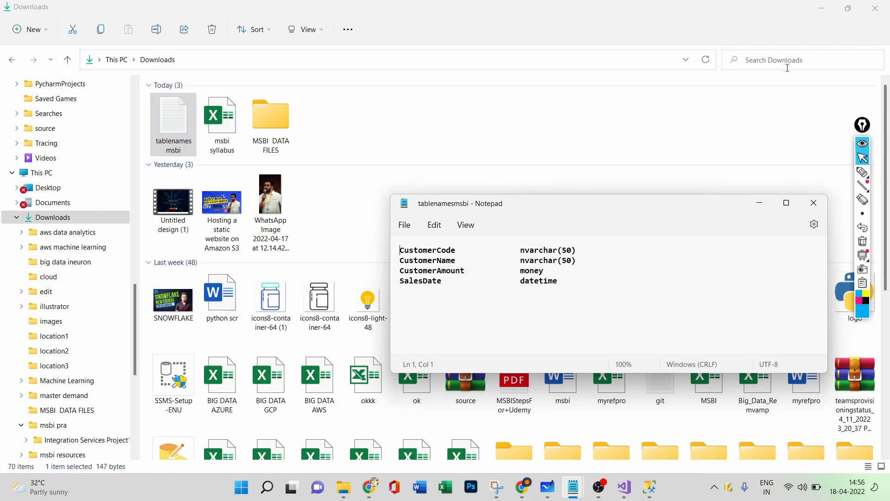
left_click(369, 487)
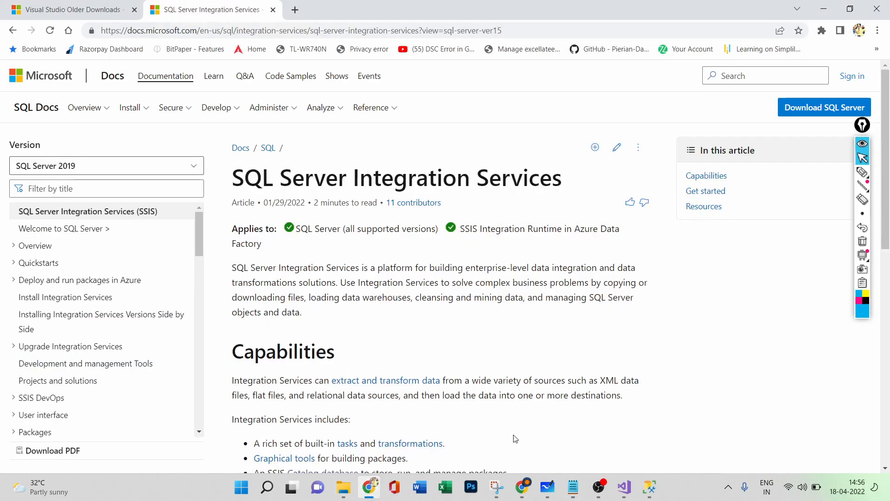
left_click(573, 487)
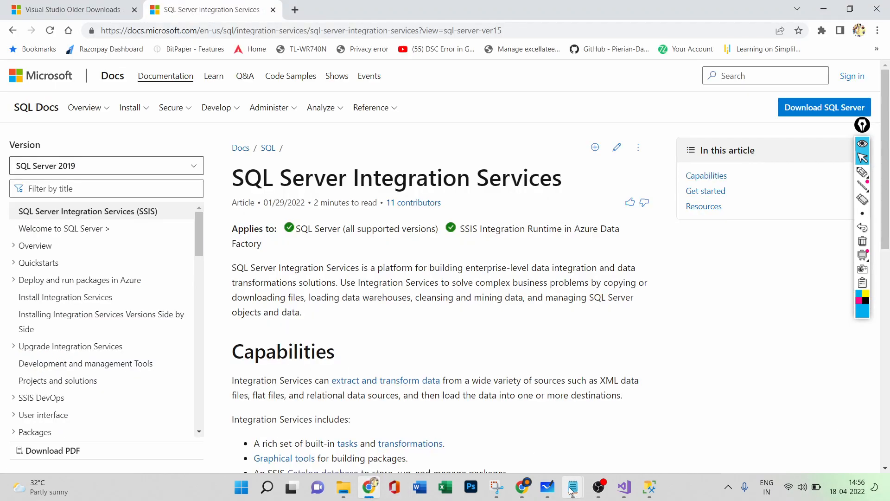
left_click(583, 460)
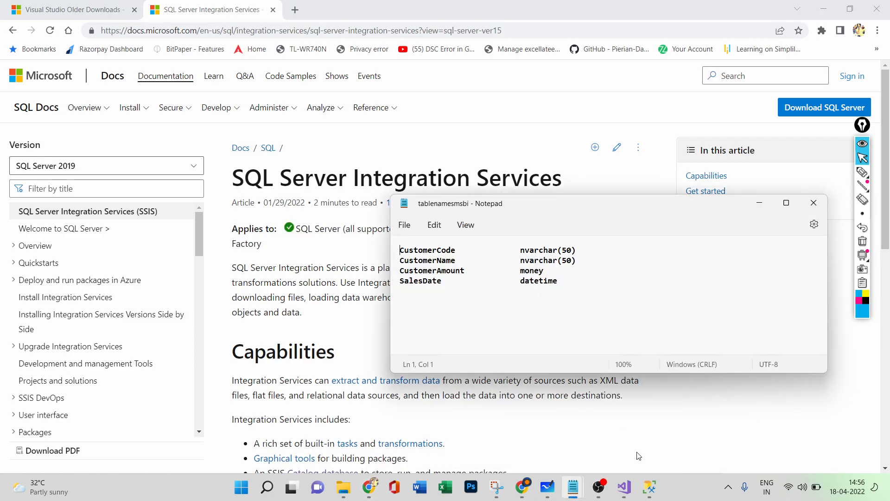
left_click(651, 486)
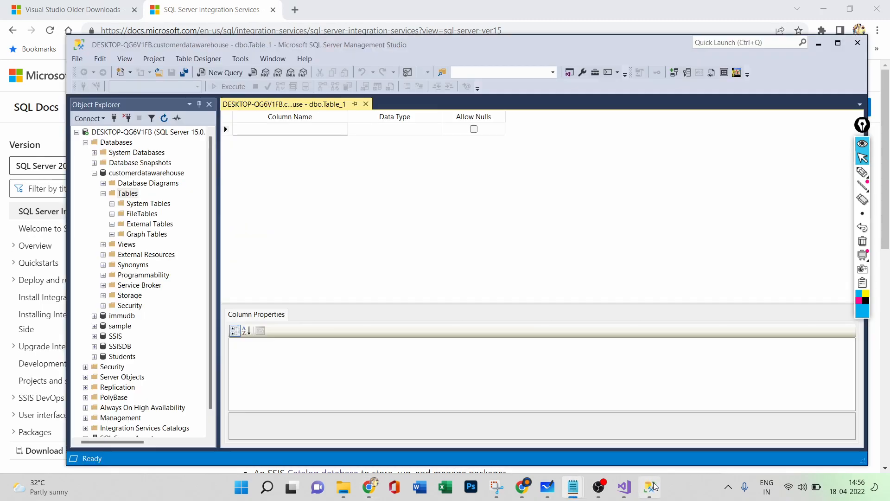
Step: Copy CustomerCode from the tablenamesmsbi text file into the table design as the first column, with data type nvarchar(50)
left_click(574, 480)
left_click(579, 466)
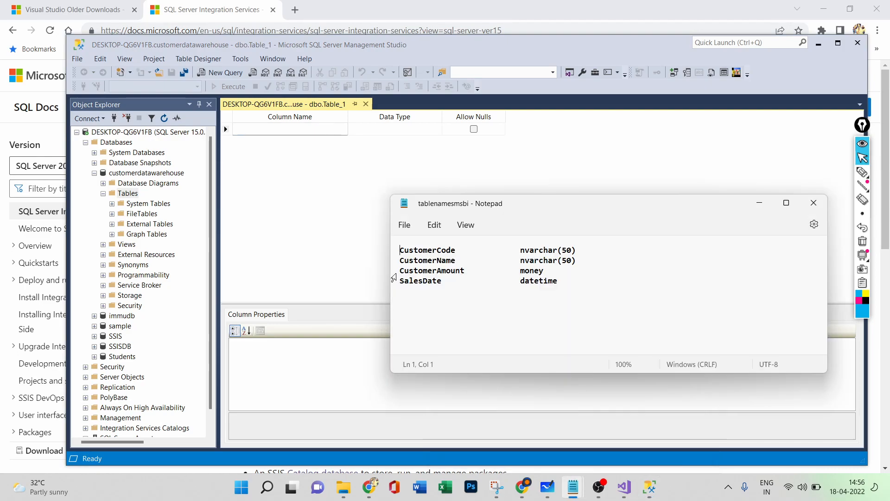
left_click_drag(457, 249, 400, 250)
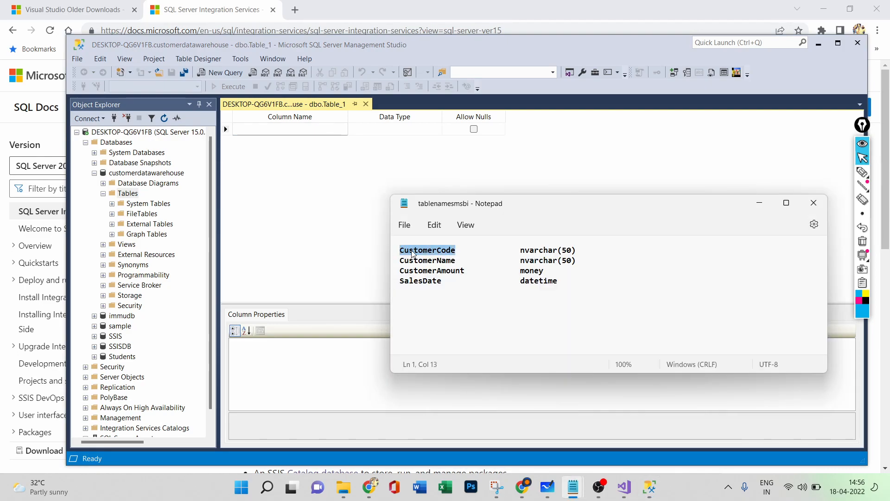
right_click(412, 249)
left_click(446, 69)
left_click(276, 129)
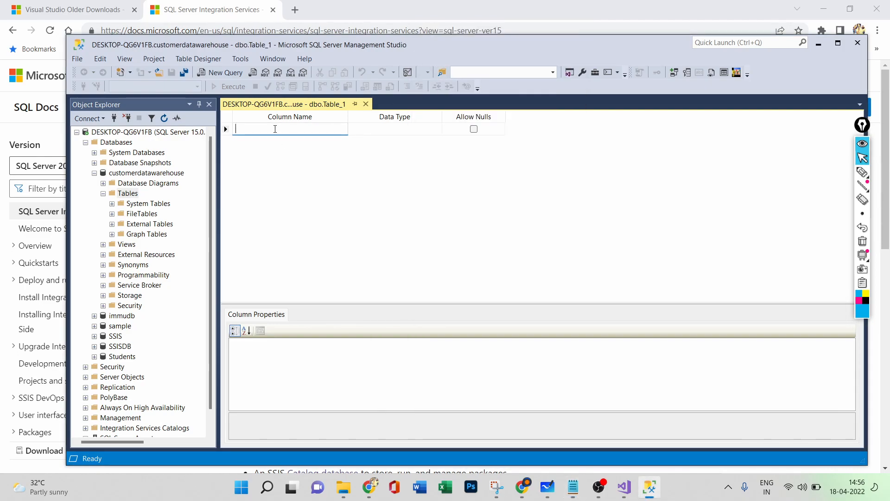
key("ctrl+v")
left_click(408, 128)
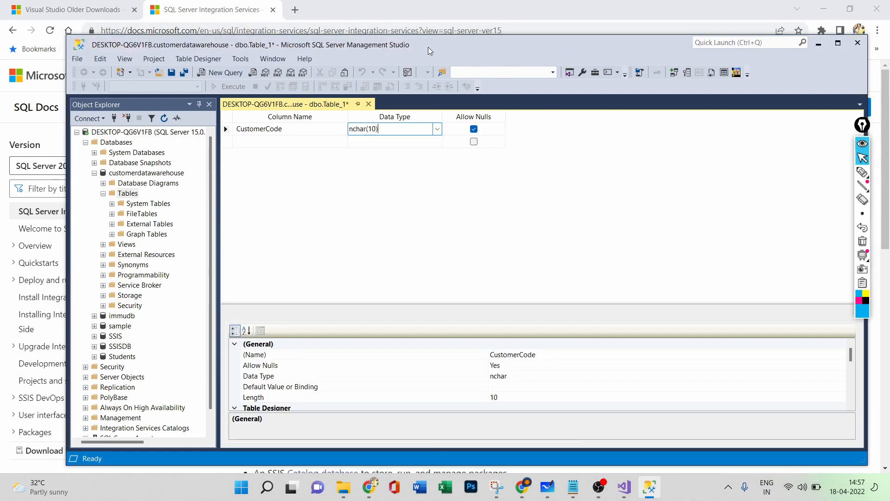
left_click(437, 130)
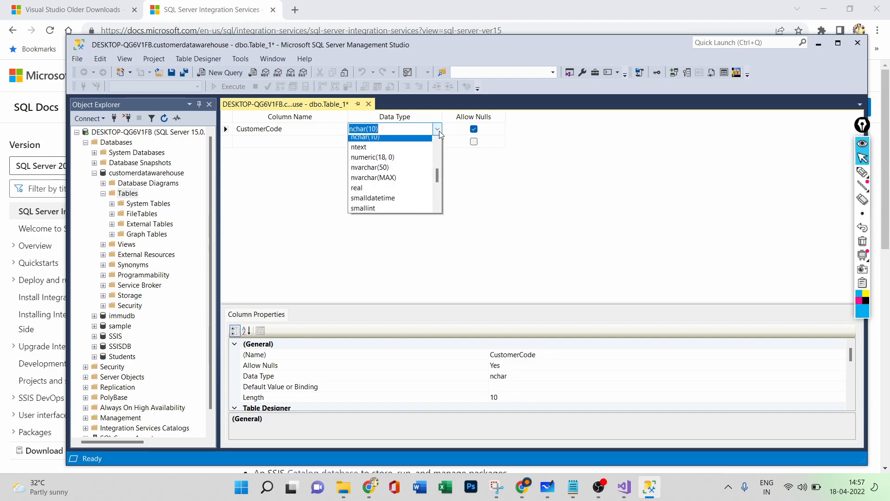
left_click(379, 178)
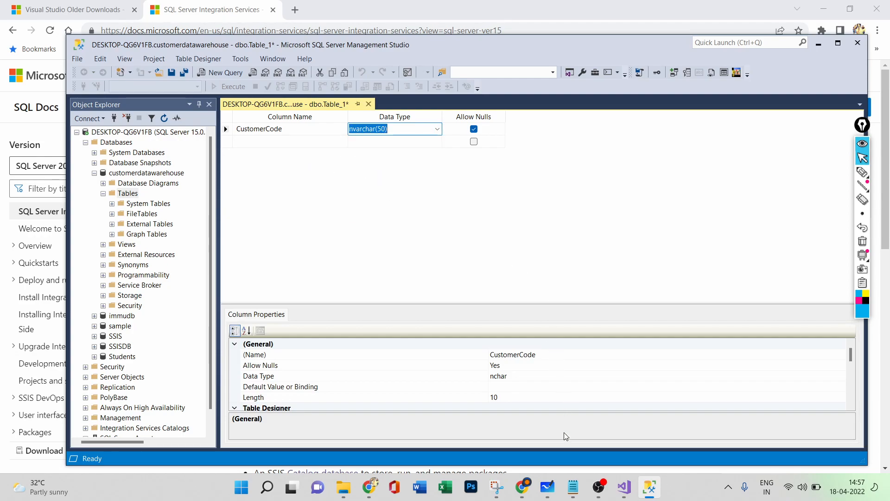
Step: Copy CustomerName from the tablenamesmsbi text file into the table design as the second column, with data type nvarchar(50)
mouse_move(575, 484)
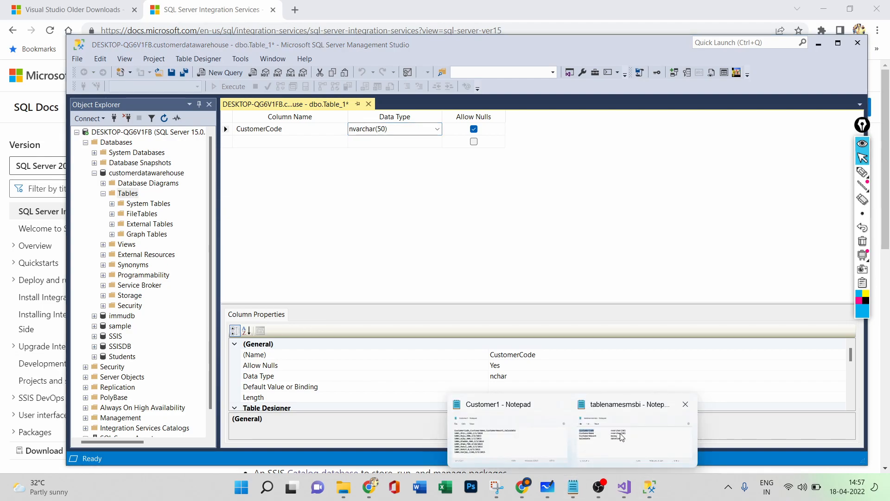
left_click(577, 429)
left_click_drag(462, 261, 402, 261)
left_click(466, 259)
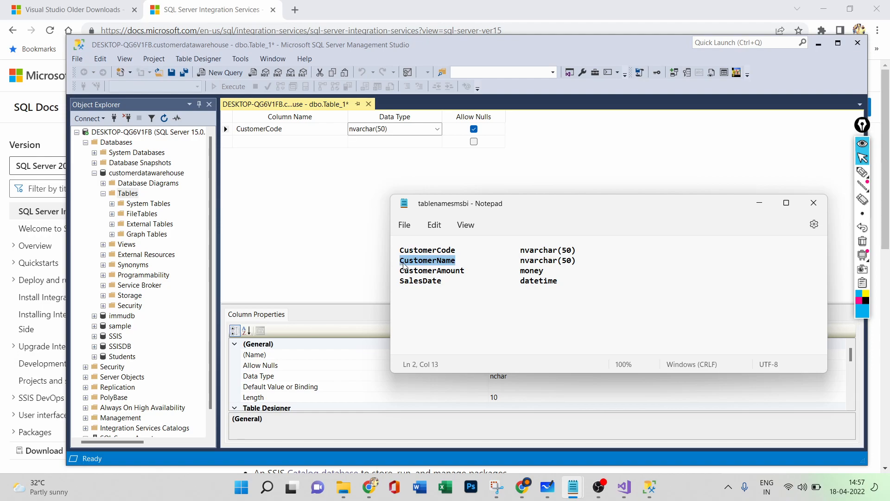
left_click(272, 142)
key("ctrl+v")
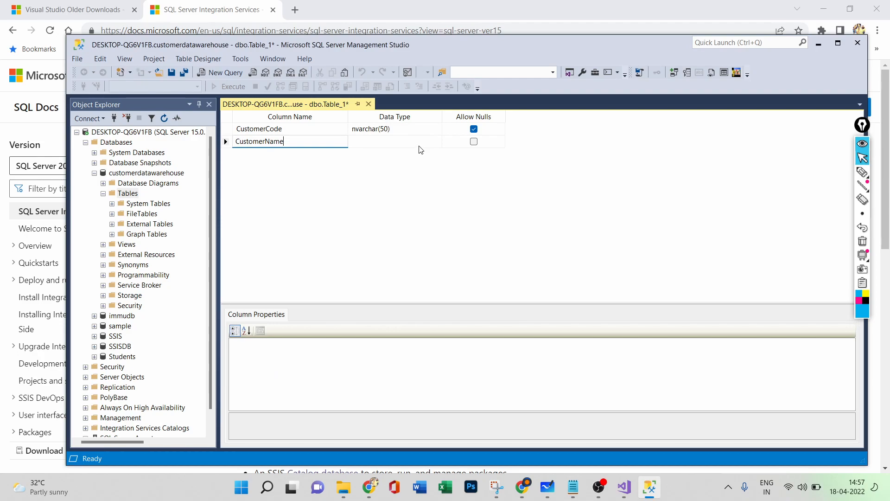
left_click(430, 142)
left_click(437, 142)
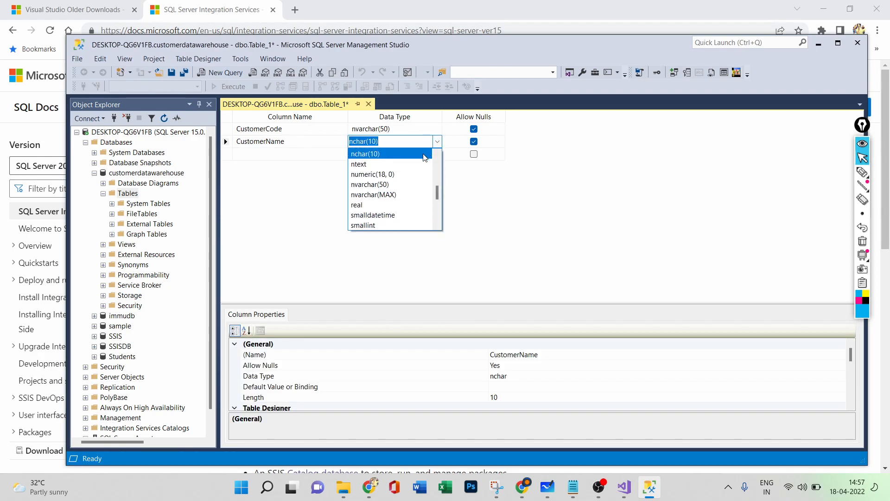
left_click(392, 186)
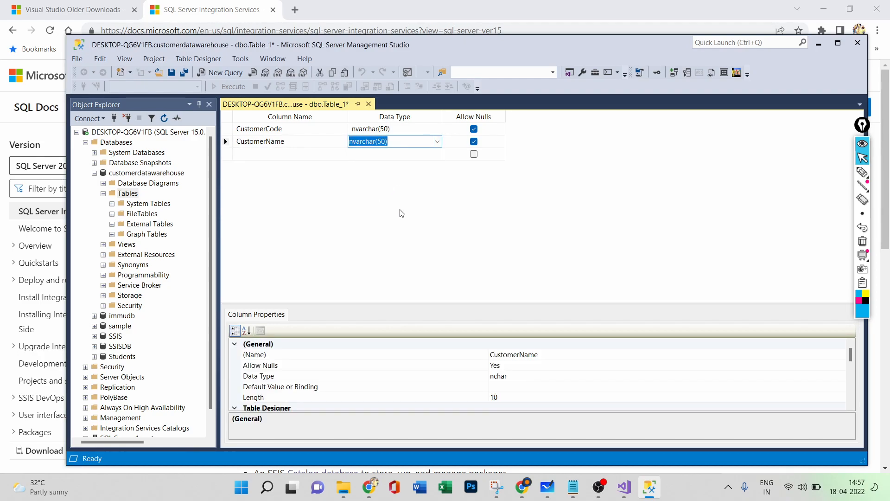
Step: Copy CustomerAmount from the tablenamesmsbi text file into the table design as the third column name
left_click(573, 487)
left_click(598, 408)
left_click(453, 284)
left_click_drag(467, 270, 403, 275)
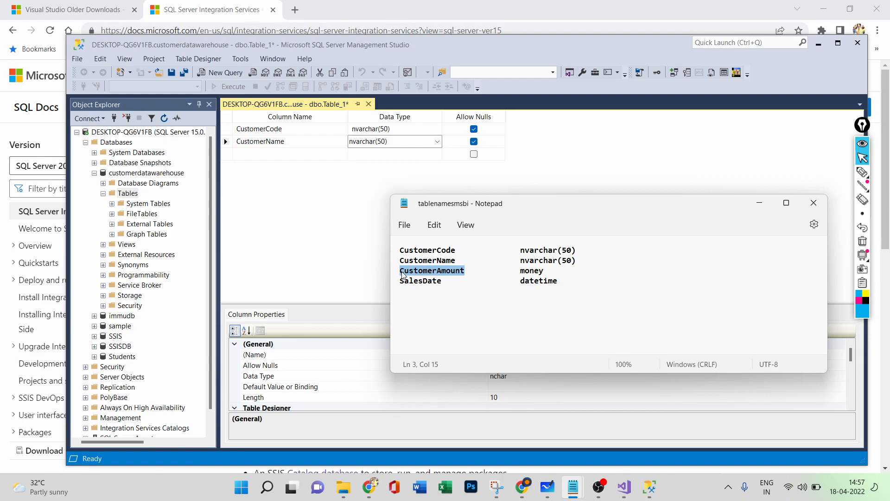
left_click(212, 165)
left_click(276, 154)
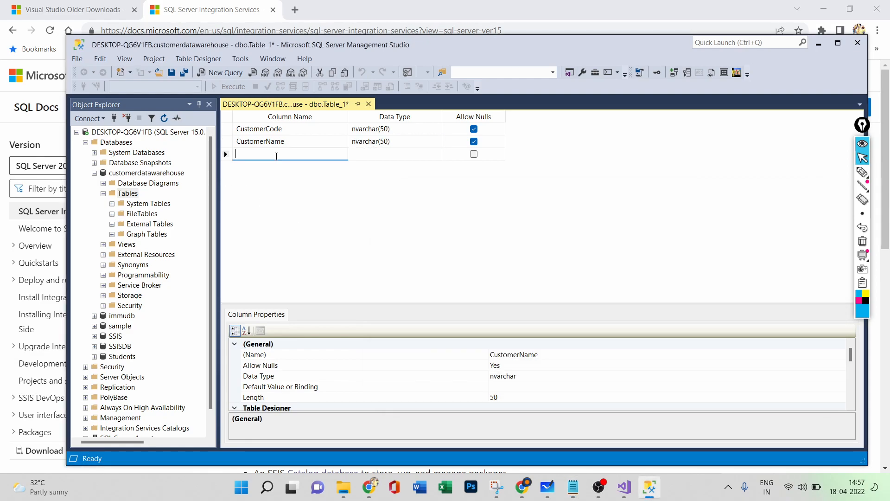
key("ctrl+v")
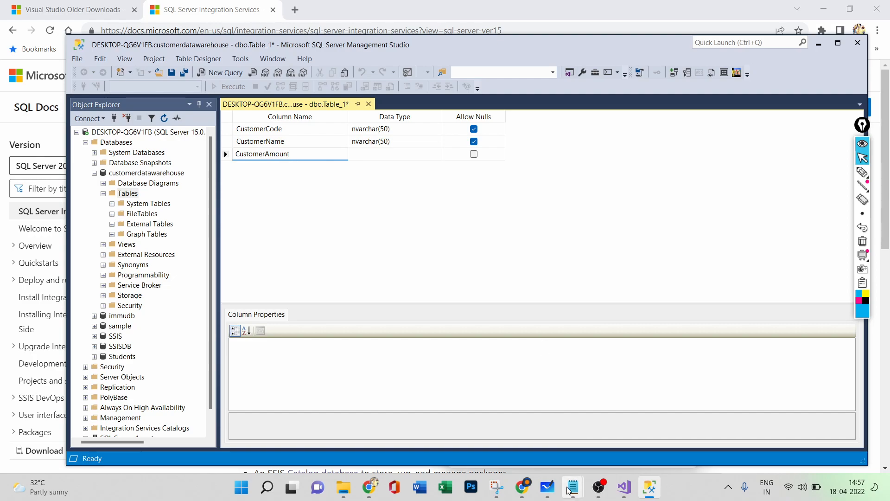
Step: Check the type listed for CustomerAmount in the text file and set the column's data type to money
mouse_move(571, 489)
left_click(724, 431)
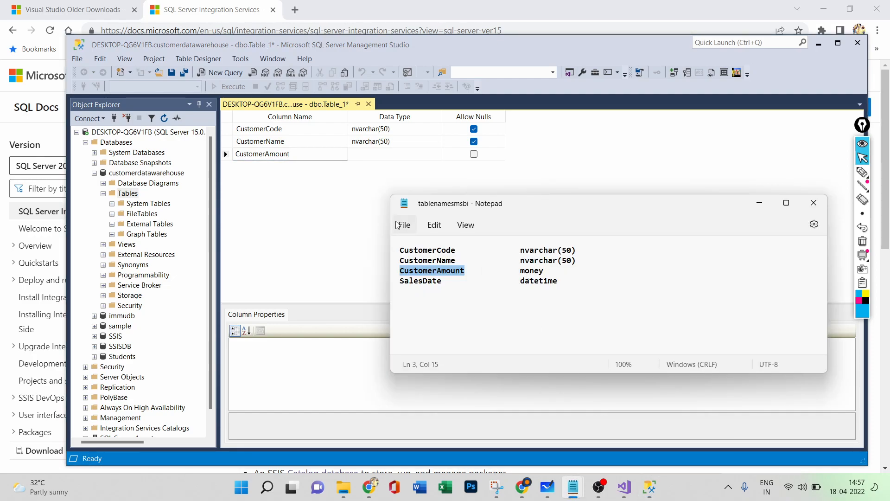
left_click(391, 155)
left_click(438, 154)
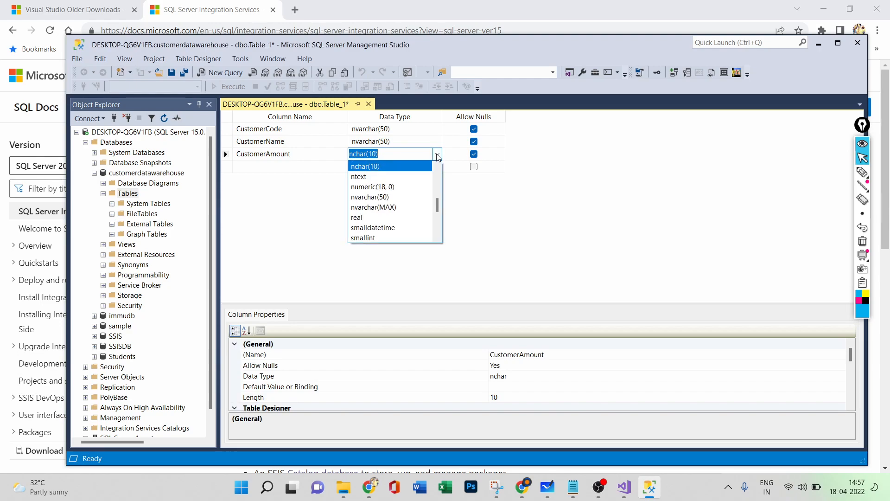
scroll(417, 195, "down", 3)
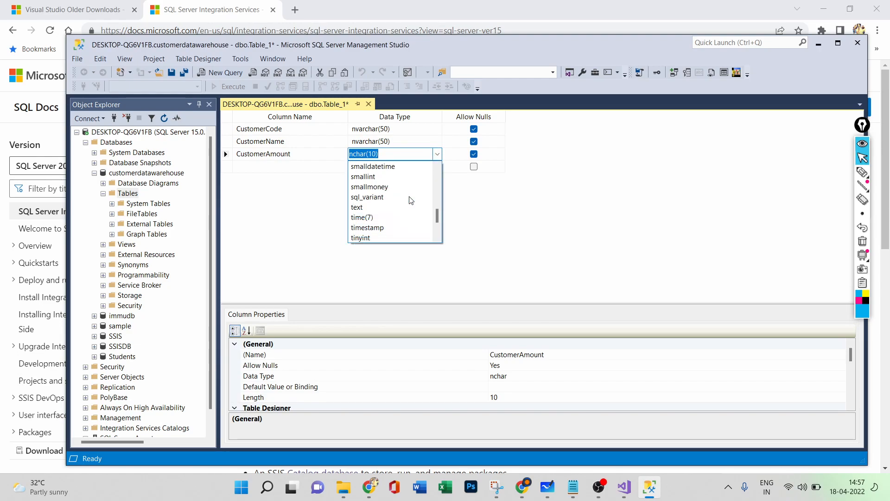
scroll(411, 200, "down", 1)
scroll(411, 200, "up", 6)
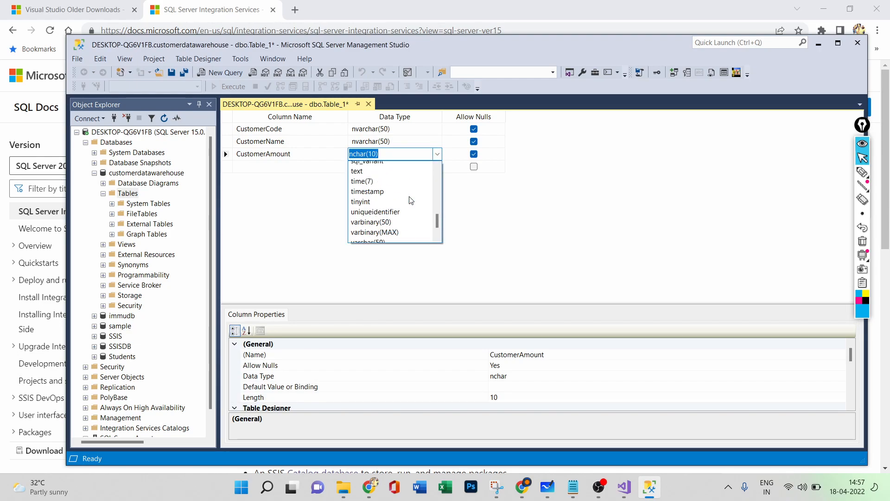
scroll(411, 200, "up", 1)
scroll(408, 199, "down", 1)
left_click(380, 217)
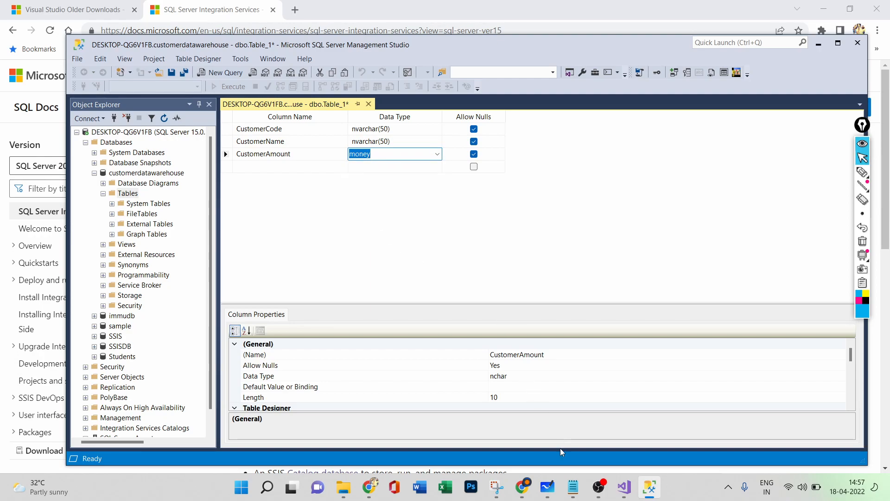
Step: Copy SalesDate from the tablenamesmsbi text file into the table design as the fourth column name
mouse_move(573, 487)
left_click(602, 426)
left_click(420, 271)
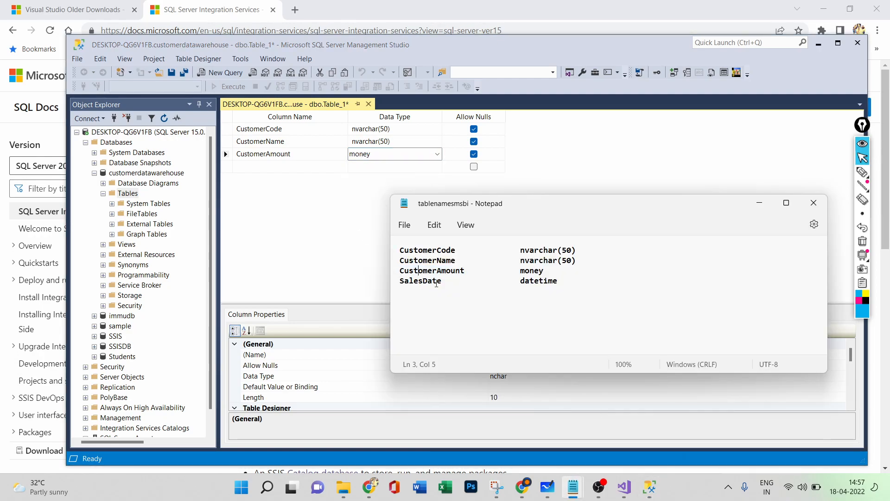
left_click_drag(442, 282, 401, 281)
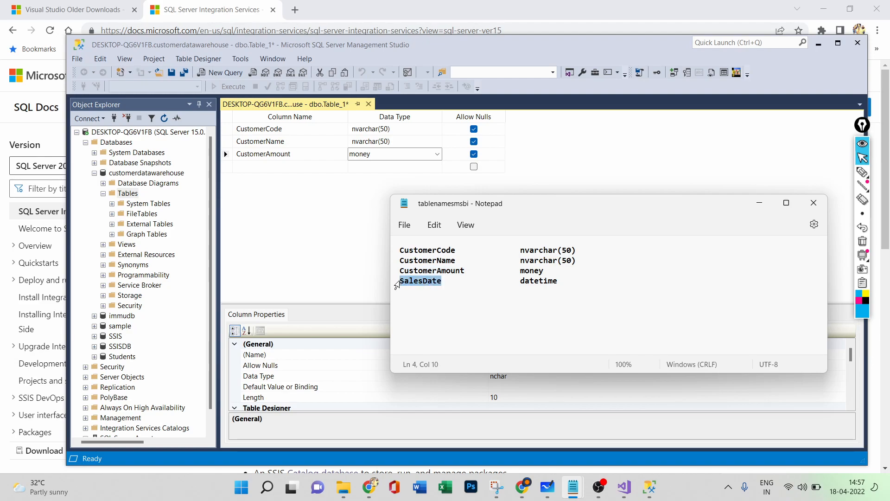
left_click(320, 191)
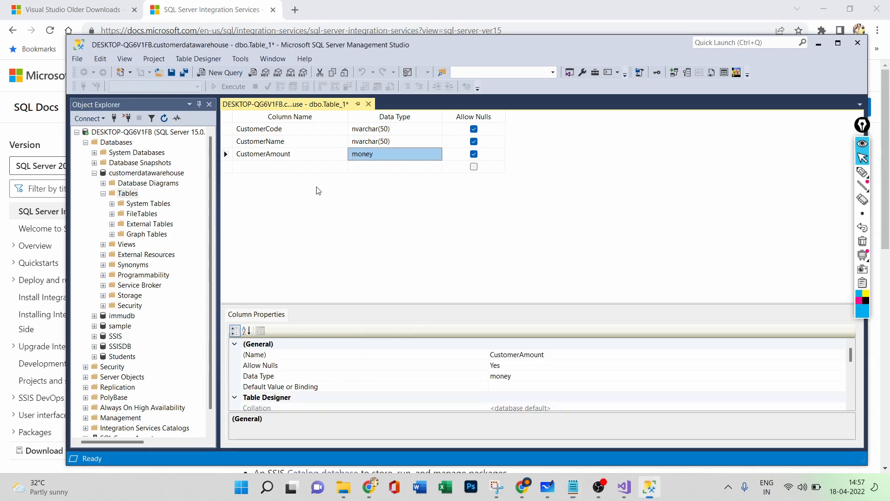
left_click(261, 168)
key("ctrl+v")
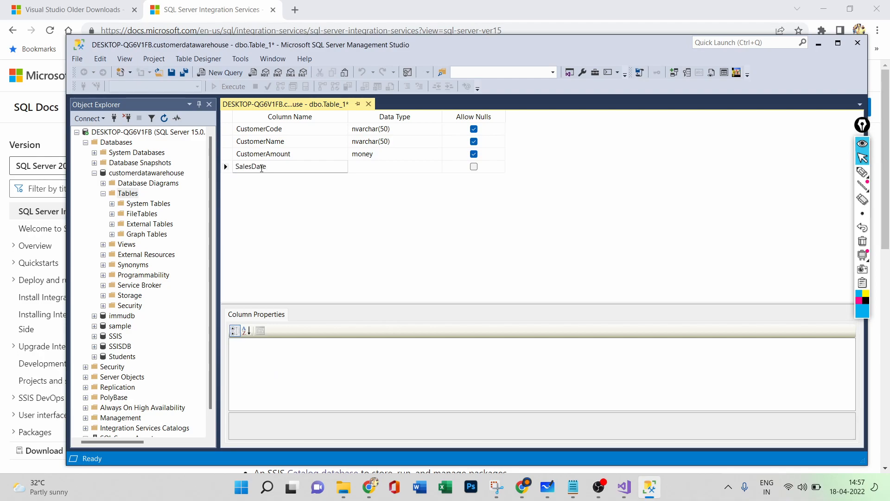
Step: Set the data type of the SalesDate column to datetime
left_click(374, 169)
left_click(438, 167)
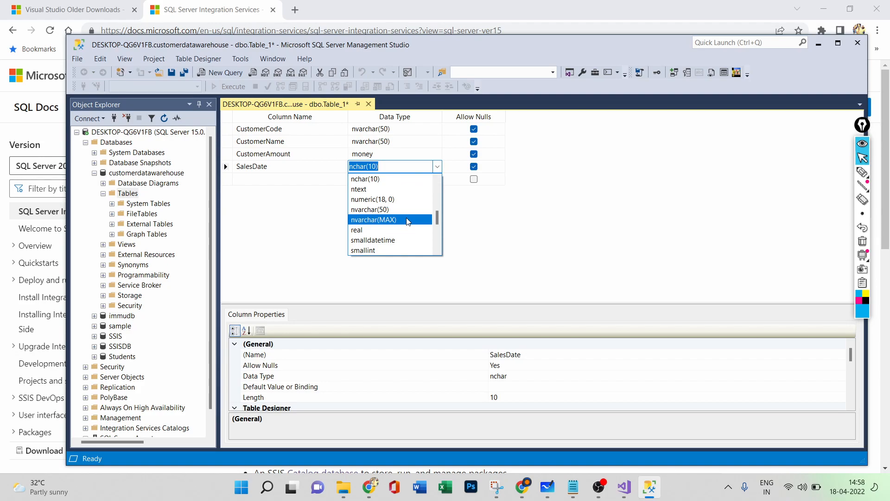
scroll(407, 221, "down", 2)
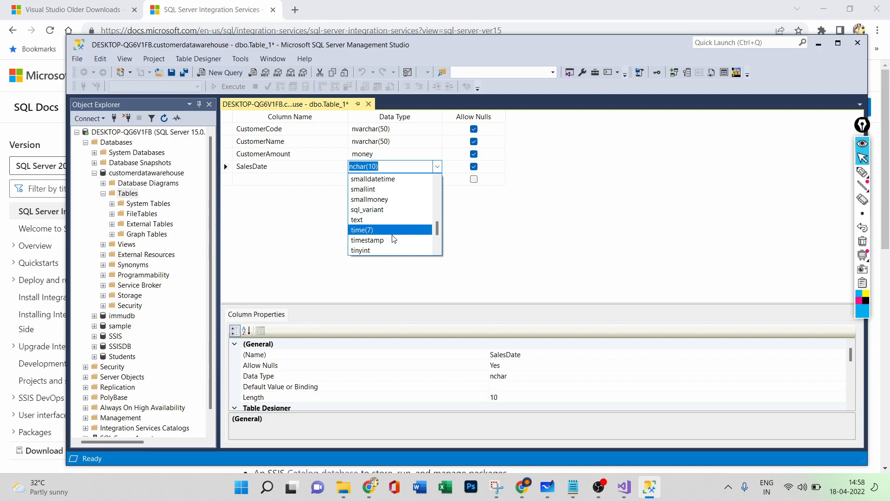
scroll(396, 234, "down", 2)
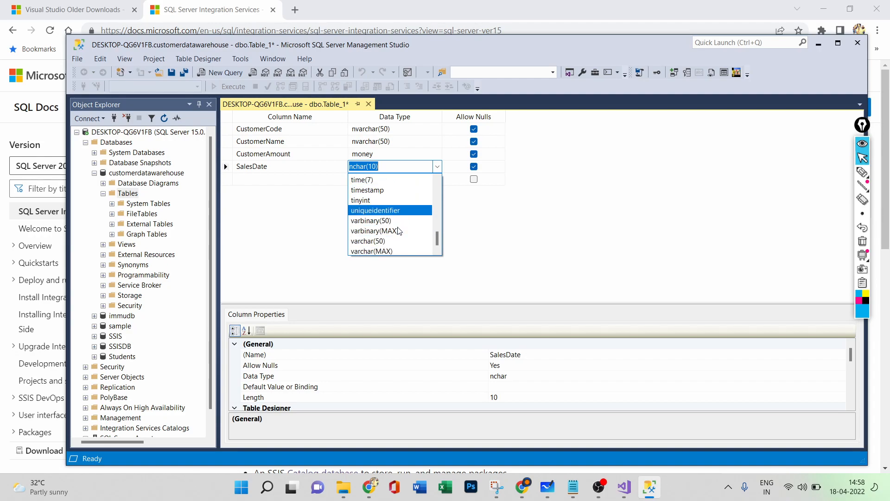
scroll(398, 230, "up", 3)
scroll(400, 231, "up", 5)
scroll(399, 229, "up", 1)
left_click(377, 222)
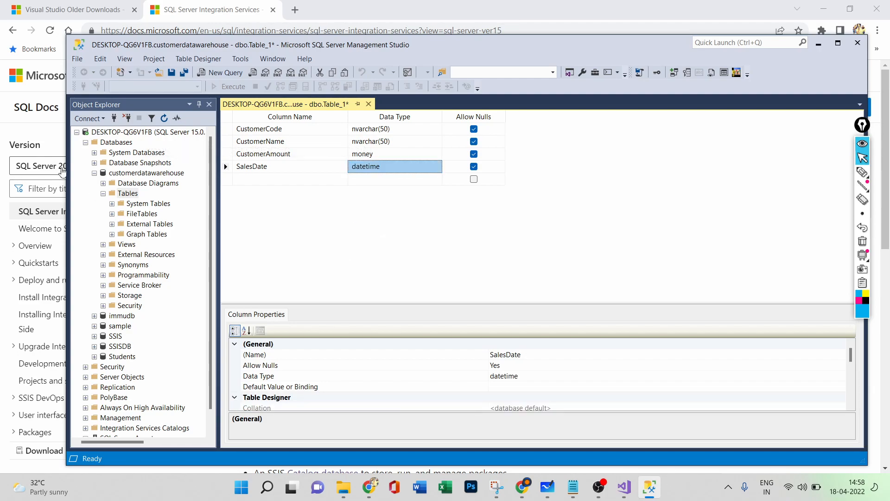
Step: Save the new table under the name customertabel
left_click(83, 60)
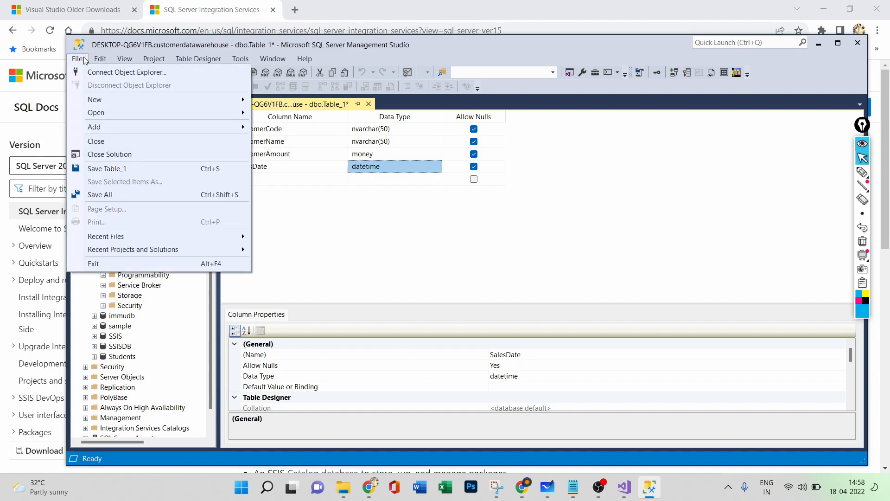
left_click(111, 169)
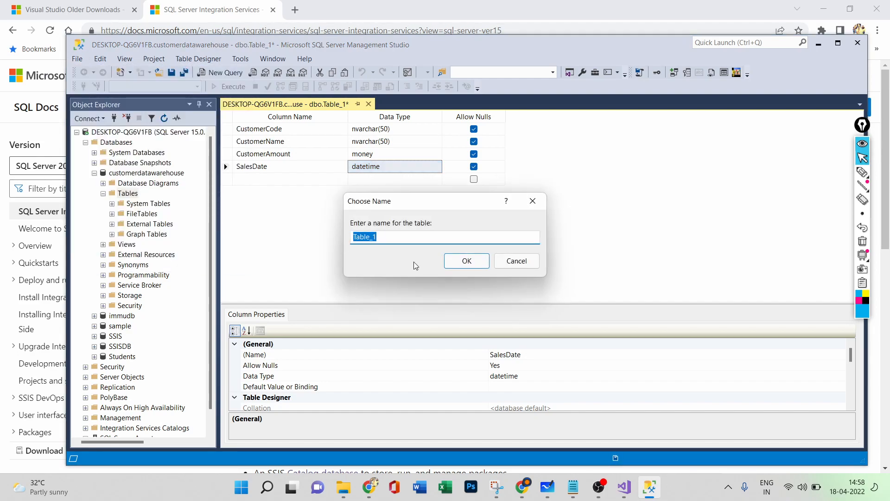
key("BackSpace")
type("customertabel")
left_click(462, 261)
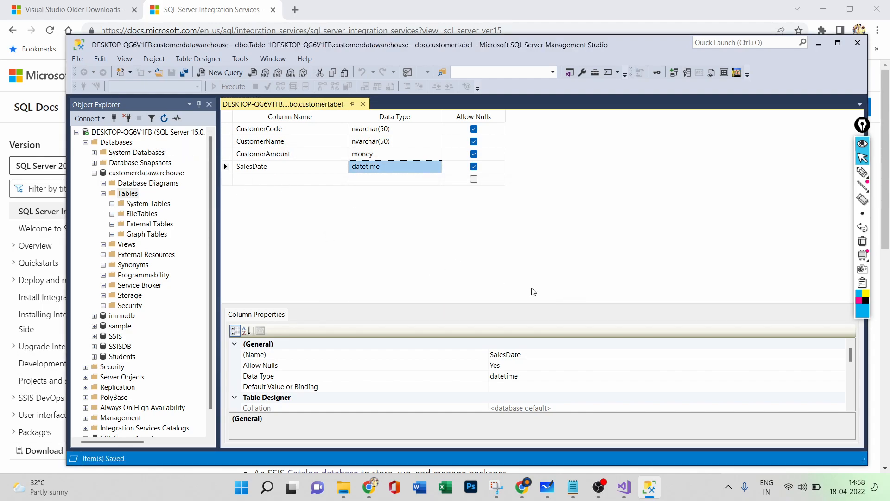
Step: Switch to Visual Studio, add an OLE DB Destination to the data flow and place it below the Flat File Source
left_click(623, 486)
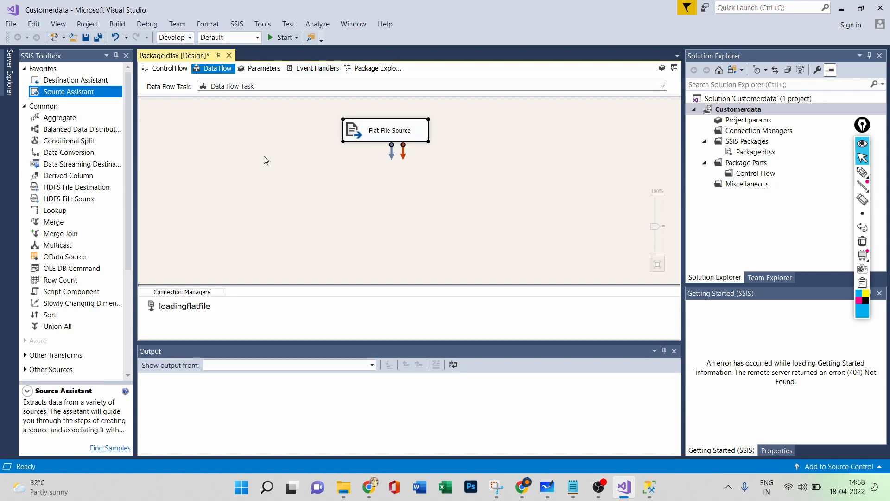
scroll(73, 215, "down", 5)
scroll(73, 215, "up", 5)
scroll(103, 241, "down", 5)
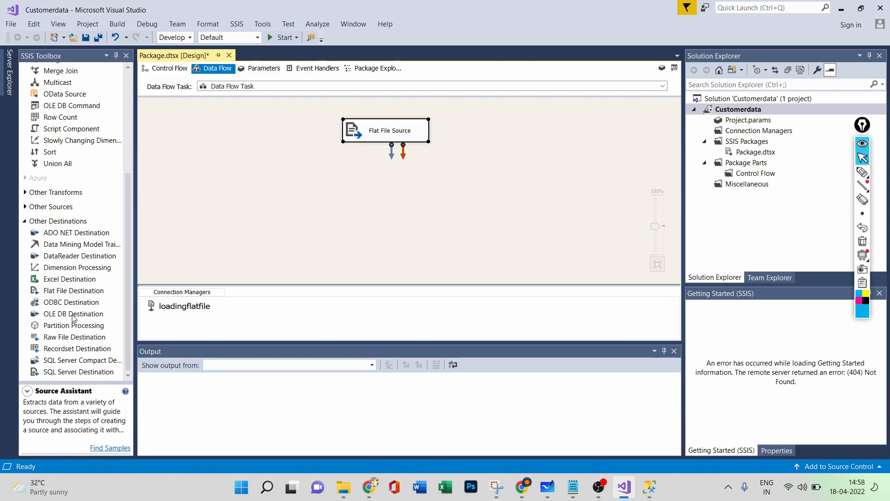
left_click_drag(72, 318, 330, 220)
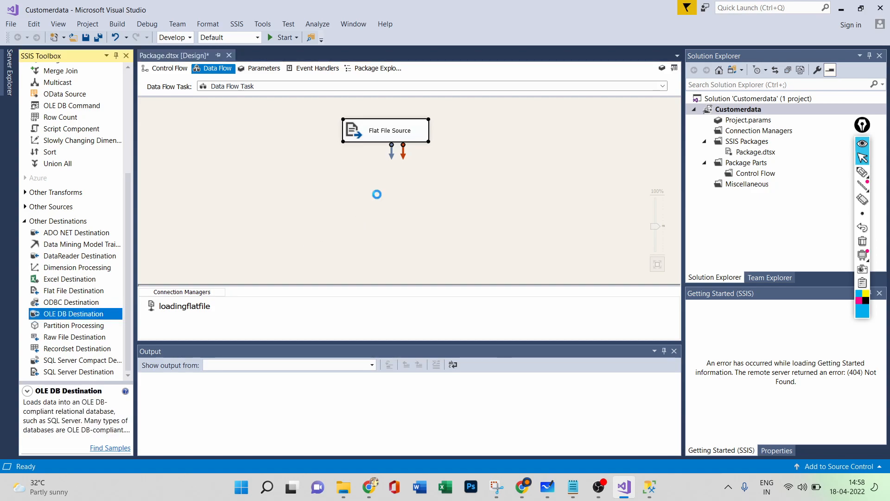
left_click_drag(439, 215, 407, 208)
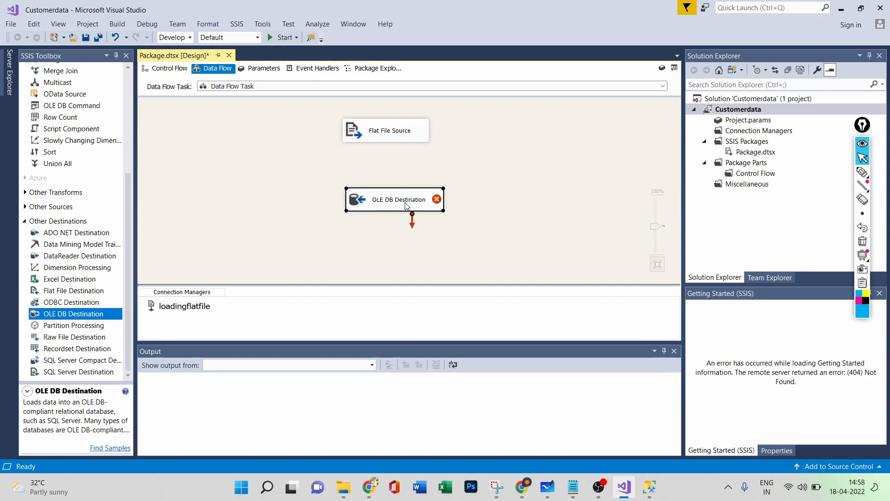
Step: Connect the Flat File Source's regular data output to the OLE DB Destination
left_click(387, 136)
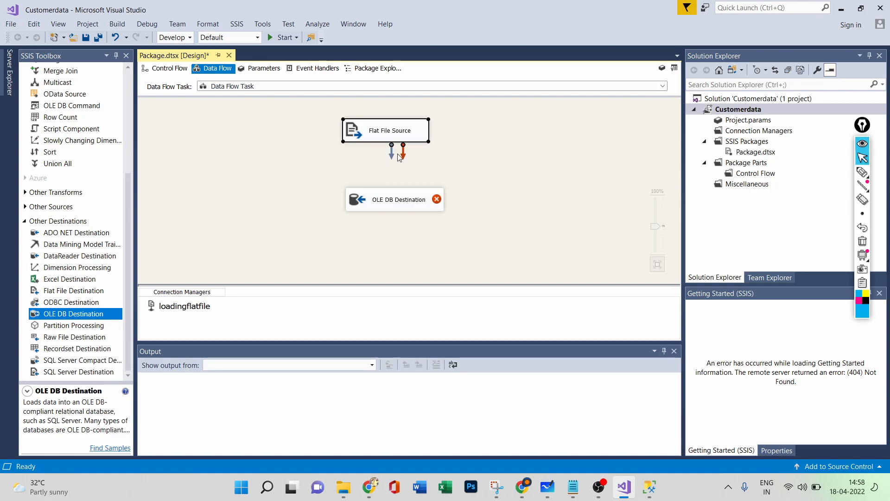
left_click_drag(392, 155, 395, 199)
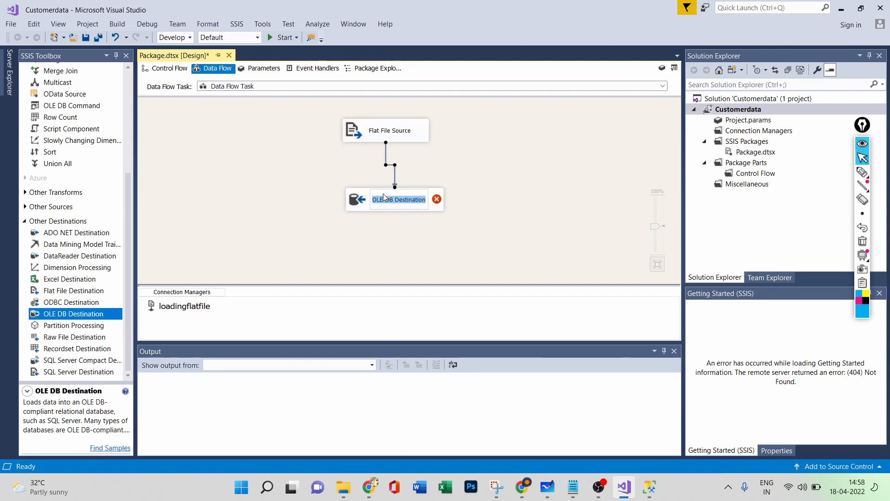
left_click(534, 160)
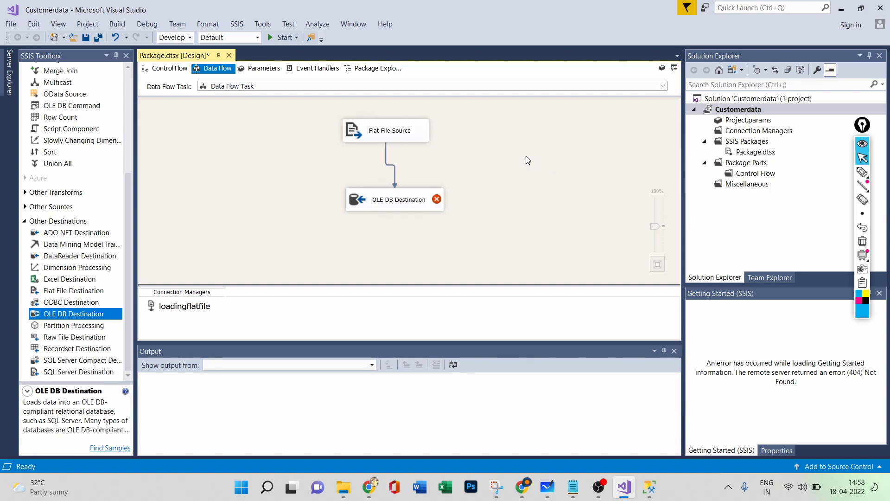
Step: Open the OLE DB Destination for editing and start creating a new OLE DB data connection for it
double_click(394, 200)
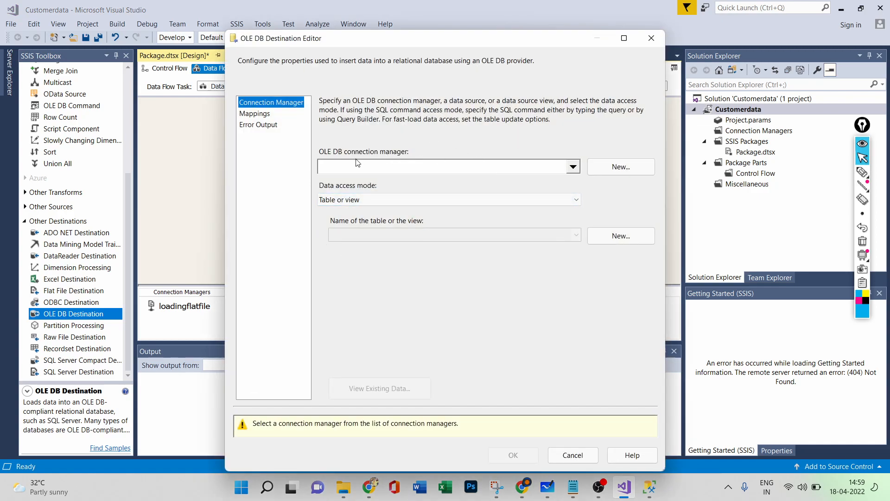
left_click(574, 168)
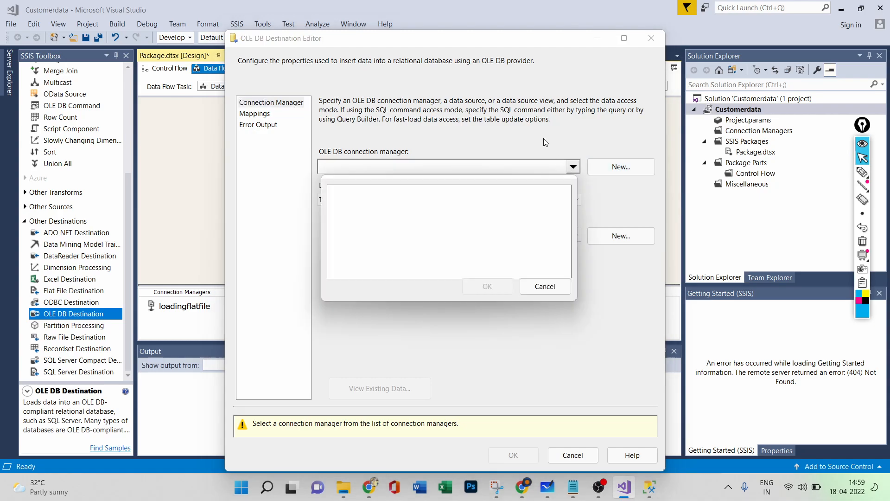
left_click(544, 286)
left_click(620, 162)
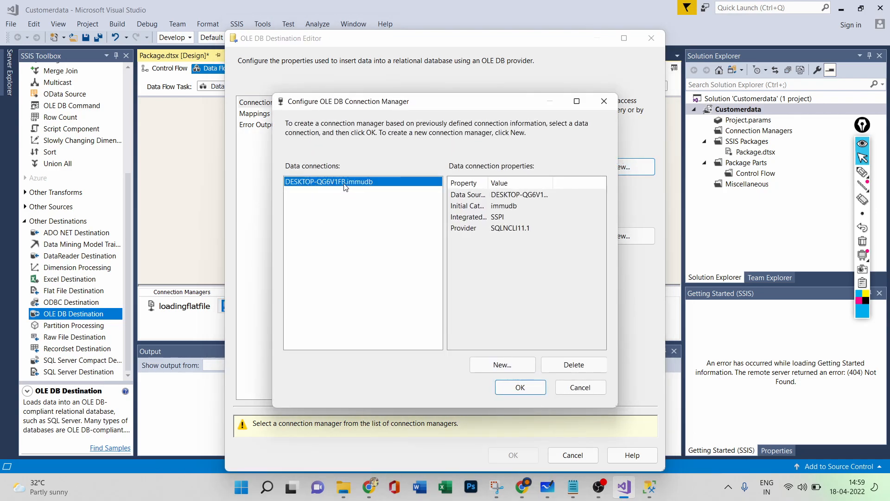
left_click(505, 366)
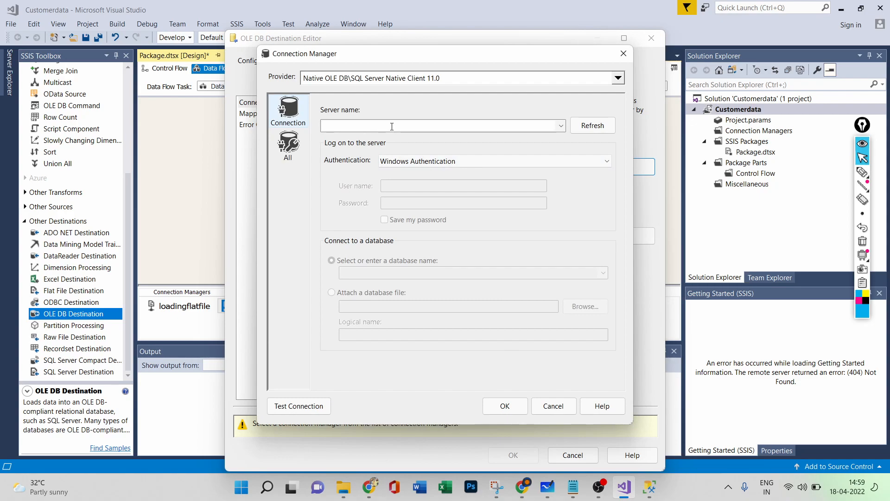
Step: Switch to SQL Server Management Studio and copy the server name from the server's properties
left_click(649, 487)
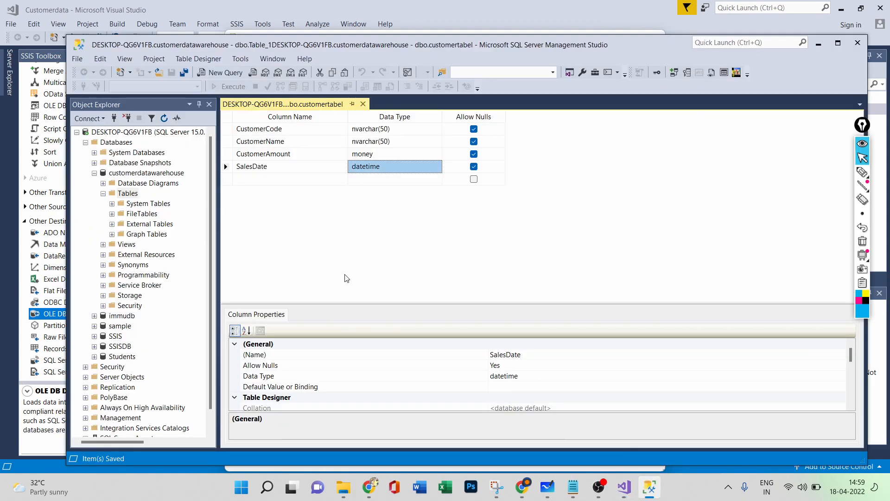
right_click(128, 133)
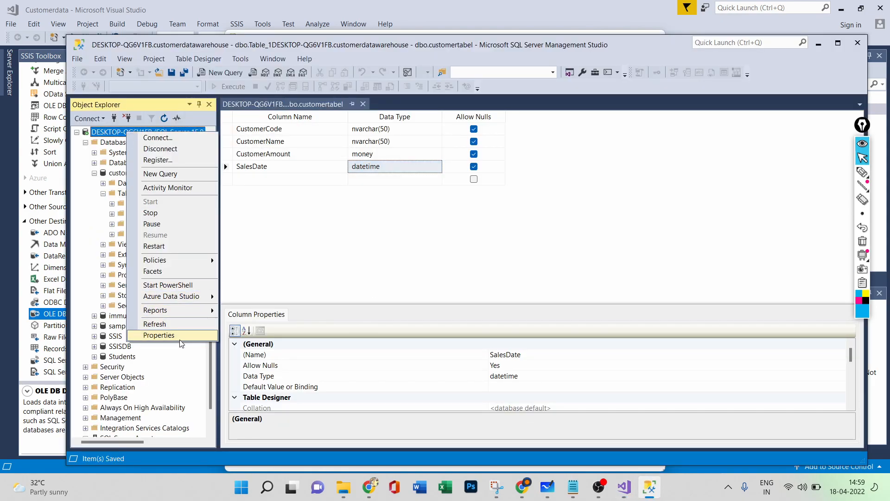
left_click(158, 335)
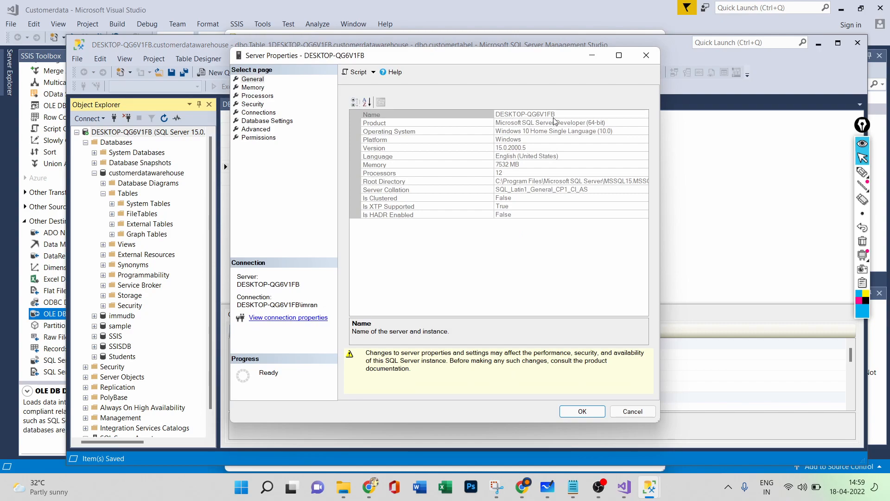
left_click(540, 116)
left_click_drag(559, 115, 498, 116)
right_click(499, 115)
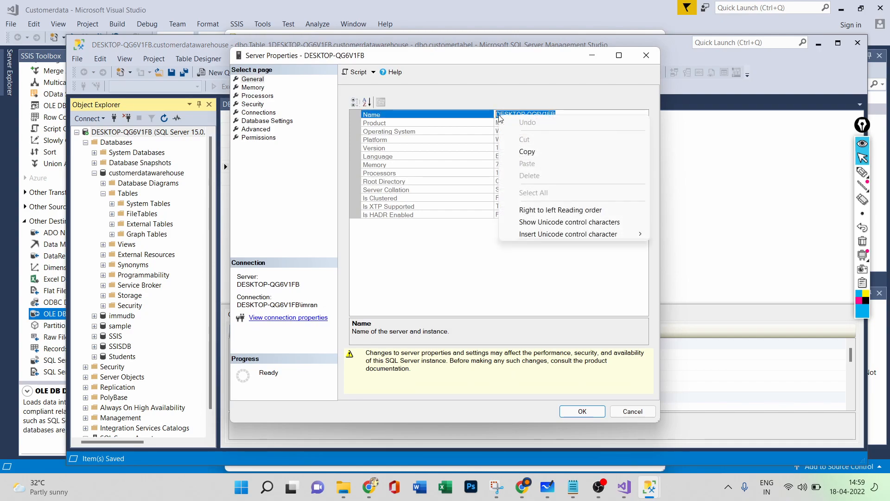
left_click(521, 151)
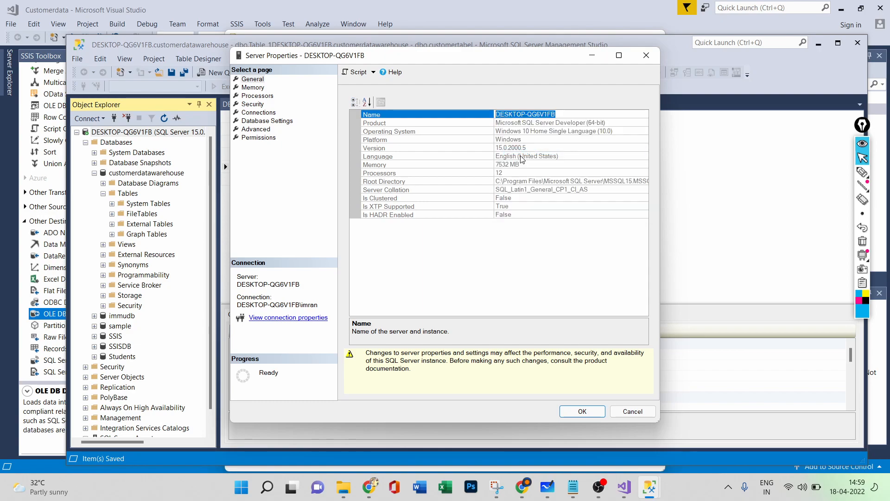
Step: Return to Visual Studio and set the new connection's server name to DESKTOP-QG6V1FB from the copied text
left_click(624, 487)
left_click(349, 123)
right_click(349, 123)
left_click(364, 169)
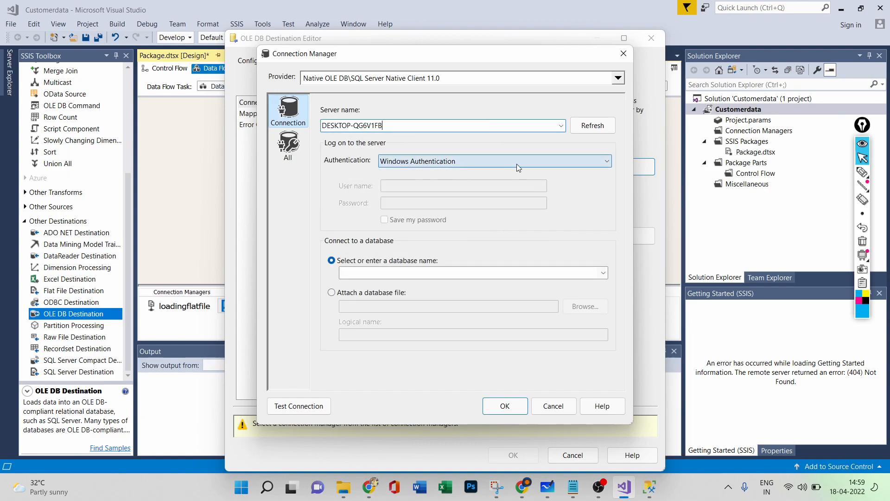
Step: Choose customerdatawarehouse as the connection's database and assign the new connection to the OLE DB Destination
left_click(603, 273)
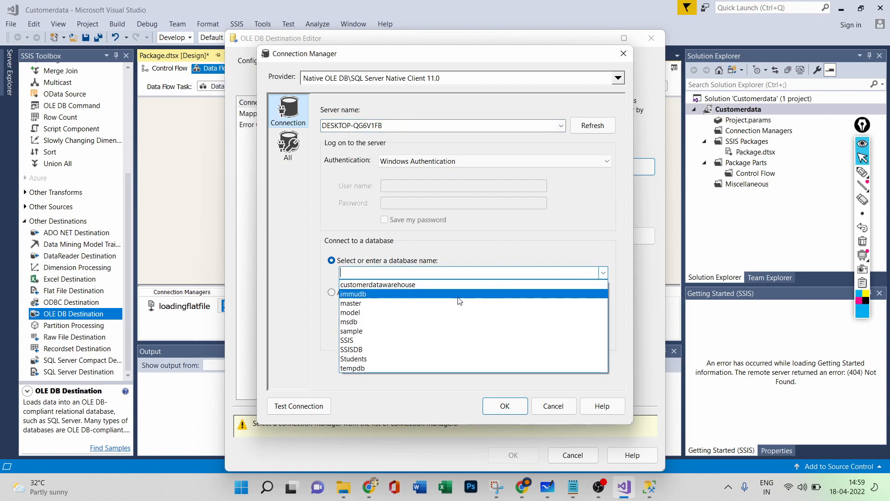
left_click(393, 285)
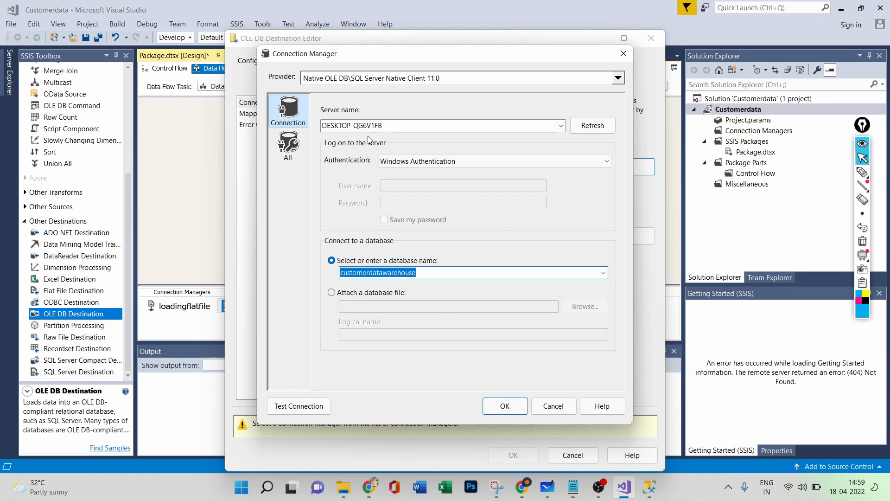
left_click(505, 407)
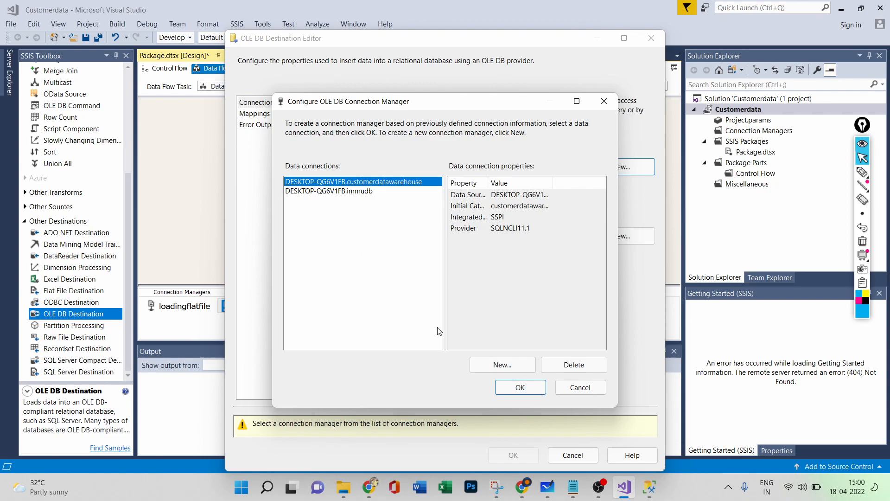
left_click(519, 387)
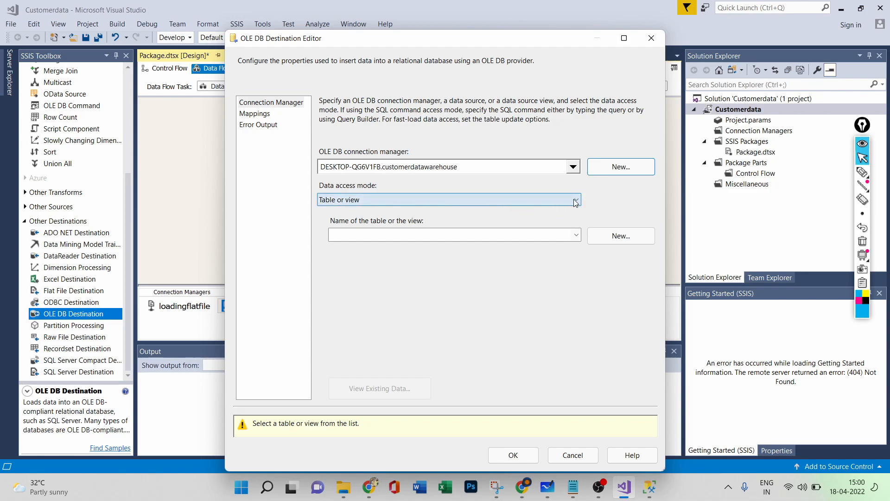
Step: Set the data access mode to Table or view and select [dbo].[customertabel] as the destination table
left_click(575, 201)
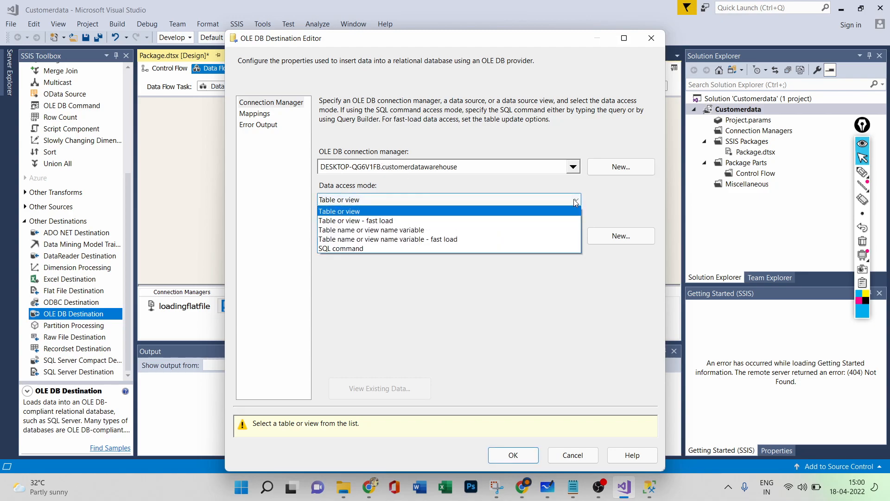
left_click(331, 212)
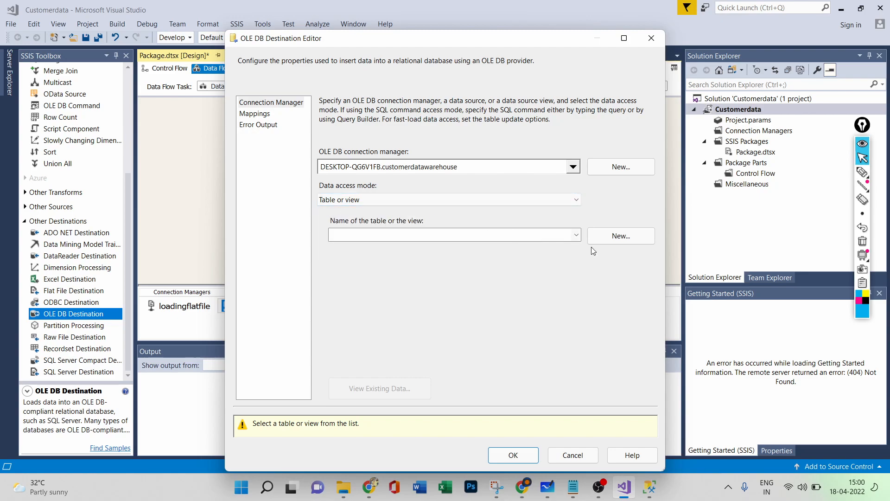
left_click(577, 236)
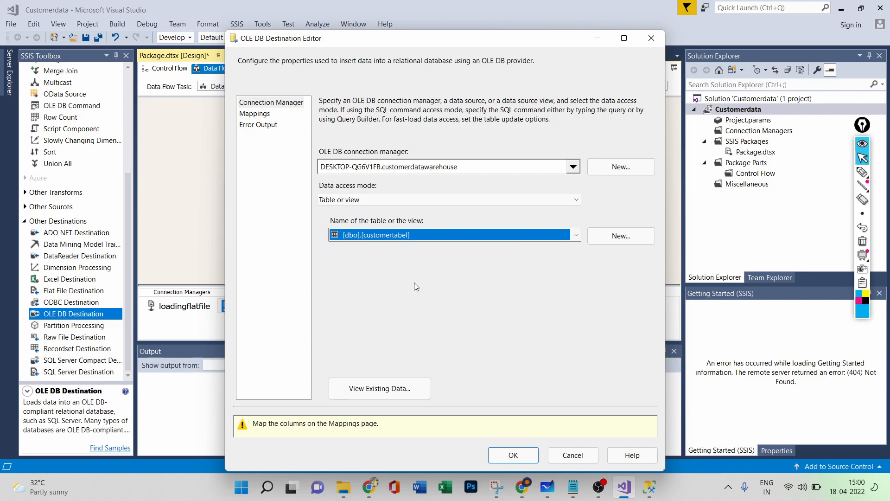
Step: Review the mappings between input and destination columns, including the CustomerCode input options, and accept the destination settings
left_click(260, 115)
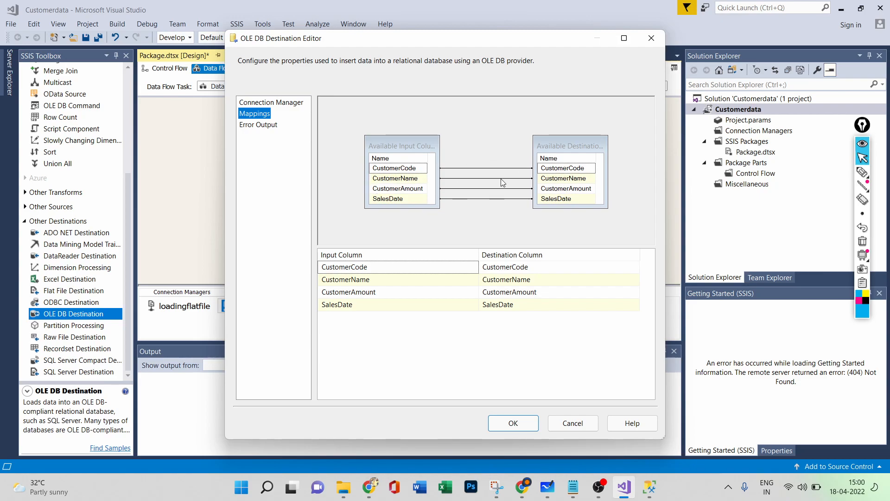
left_click(467, 271)
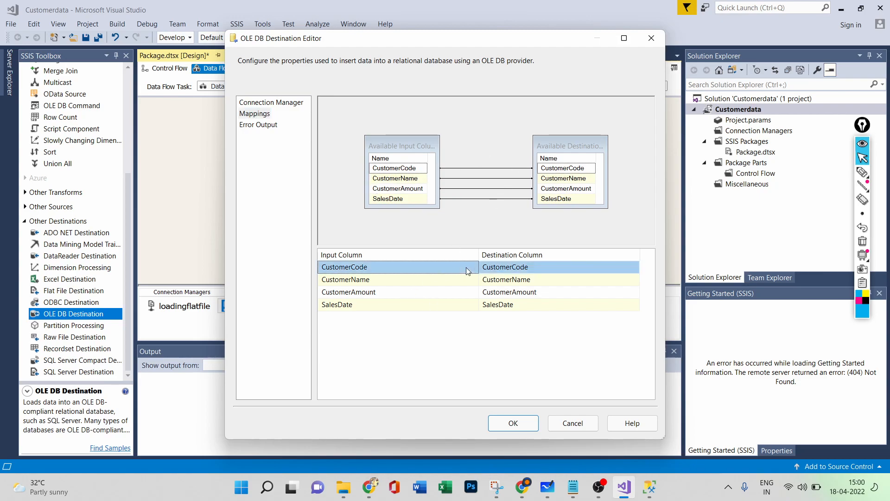
left_click(474, 267)
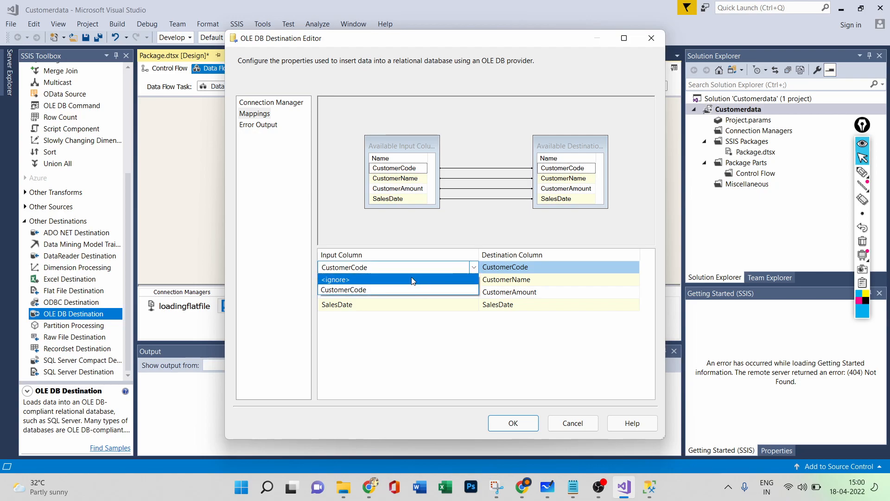
left_click(447, 222)
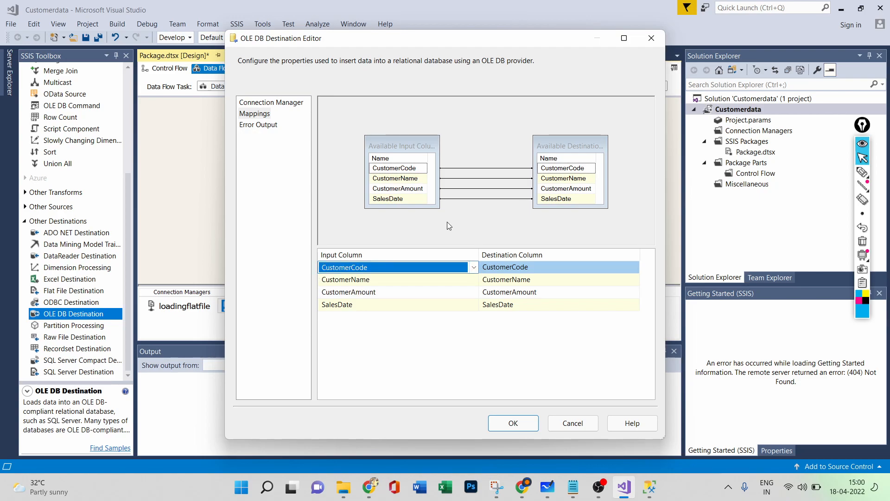
left_click(499, 428)
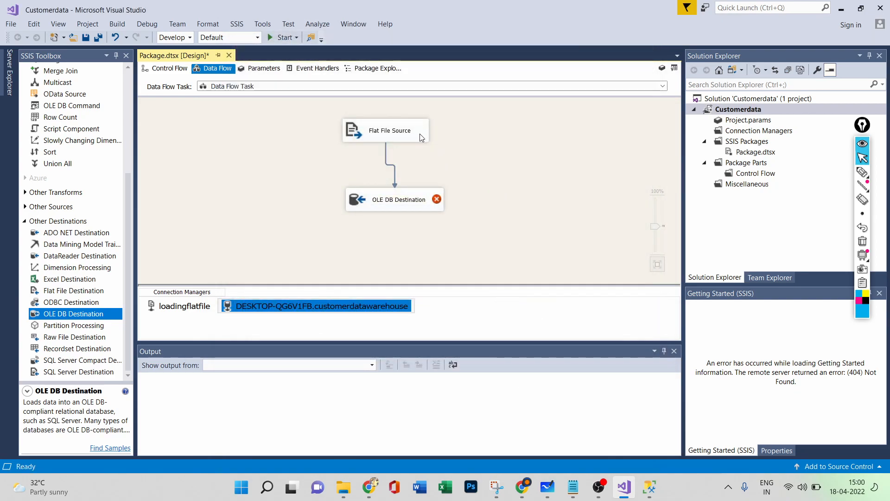
Step: Read the error on the OLE DB Destination and view the Non-Unicode versus Unicode comparison table in Microsoft Whiteboard
mouse_move(439, 203)
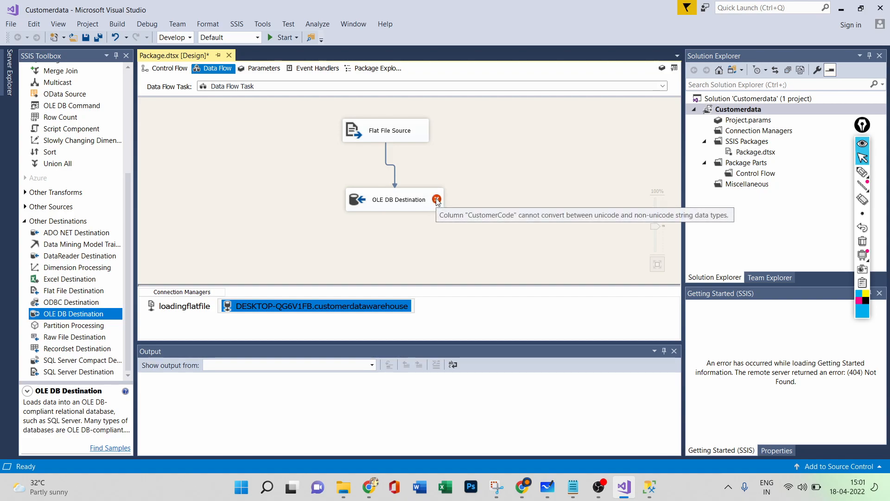
left_click(459, 229)
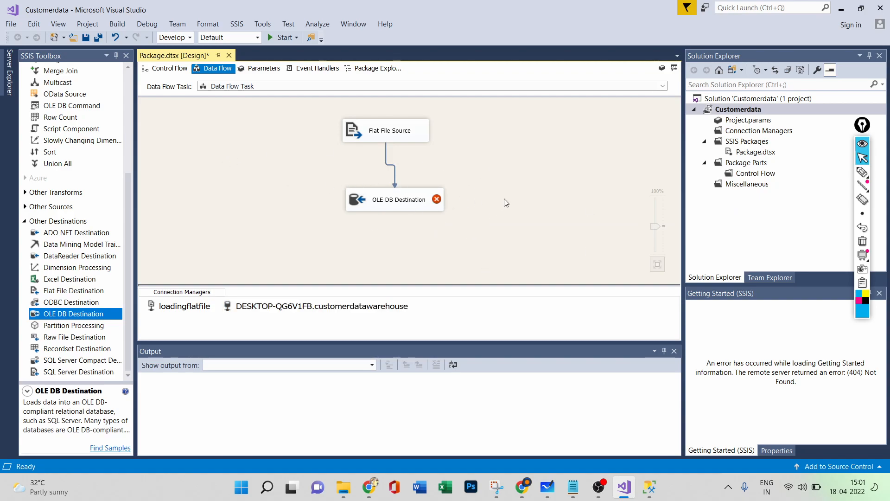
left_click(547, 490)
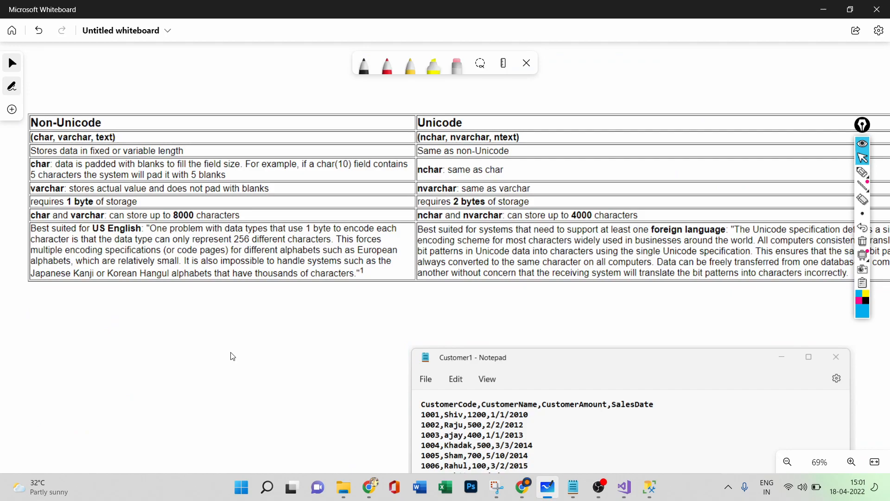
scroll(268, 357, "up", 3)
left_click(225, 246)
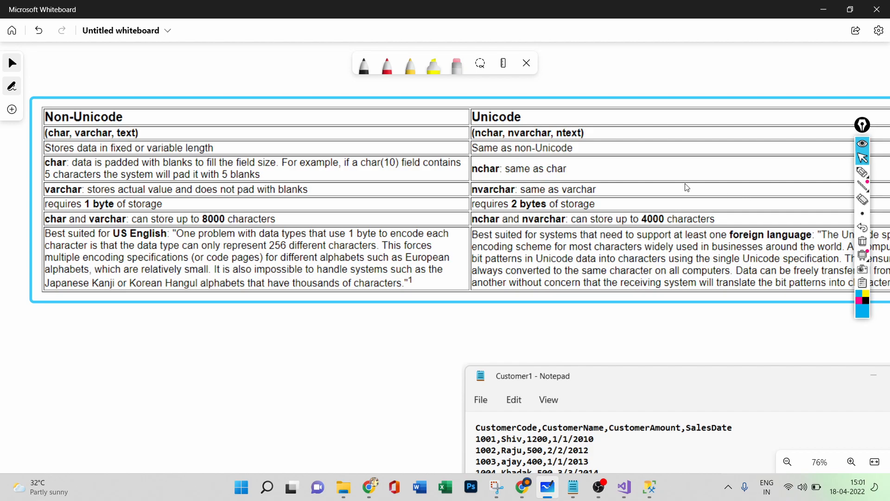
Step: With the red pen, tick both data type lists and underline the Non-Unicode heading and its 1 byte storage entry
left_click(364, 65)
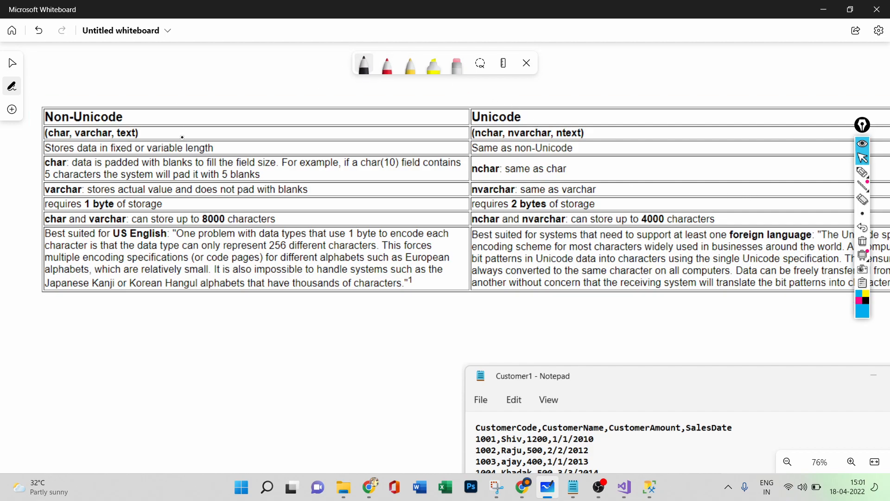
left_click(386, 66)
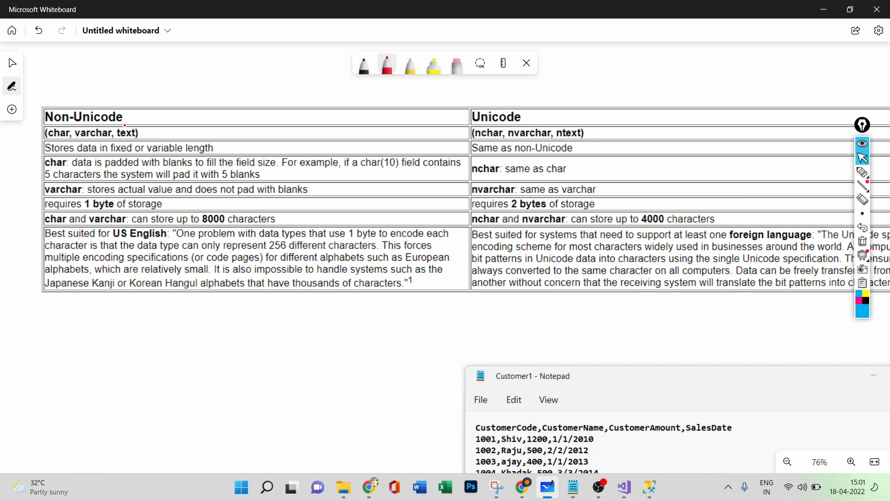
left_click_drag(142, 134, 181, 127)
left_click_drag(587, 134, 639, 126)
left_click_drag(68, 123, 108, 125)
left_click_drag(52, 209, 164, 213)
Step: Sketch a small box with a header row below the comparison table and mark the 1 byte, Unicode and 2 bytes entries in red
mouse_move(67, 323)
left_mouse_down()
mouse_move(69, 375)
mouse_move(123, 353)
mouse_move(74, 307)
mouse_move(68, 324)
mouse_move(123, 322)
left_mouse_up()
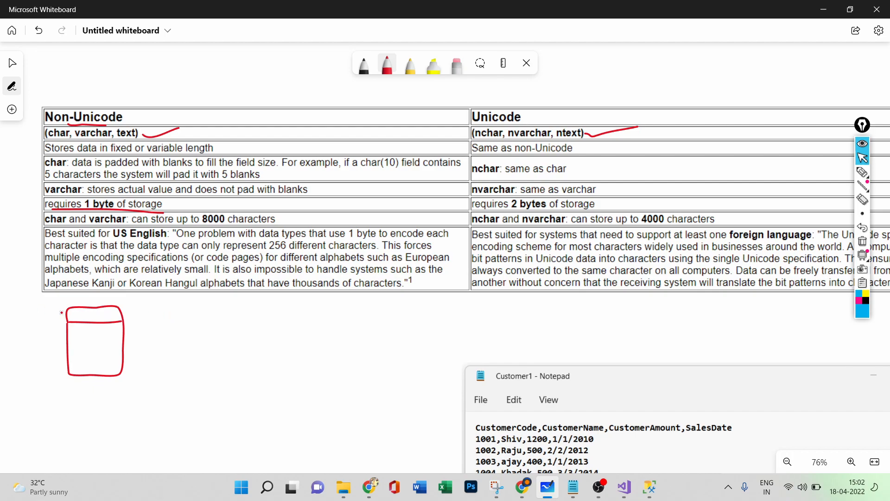
left_click_drag(82, 310, 81, 320)
left_click_drag(28, 204, 69, 208)
left_click_drag(527, 118, 577, 110)
left_click_drag(503, 209, 578, 210)
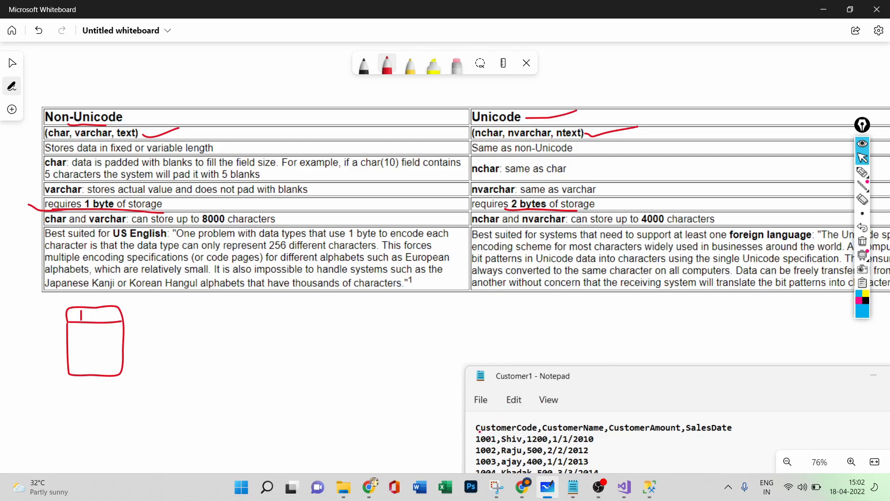
Step: Tick the CustomerCode and CustomerName headings in the Customer1 image, and underline and circle nvarchar in the Unicode column
mouse_move(476, 421)
left_mouse_down()
mouse_move(505, 409)
mouse_move(586, 406)
left_mouse_up()
mouse_move(515, 139)
left_mouse_down()
mouse_move(551, 139)
mouse_move(516, 139)
mouse_move(543, 139)
left_mouse_up()
mouse_move(524, 123)
left_mouse_down()
mouse_move(502, 125)
mouse_move(512, 144)
mouse_move(558, 133)
mouse_move(530, 123)
left_mouse_up()
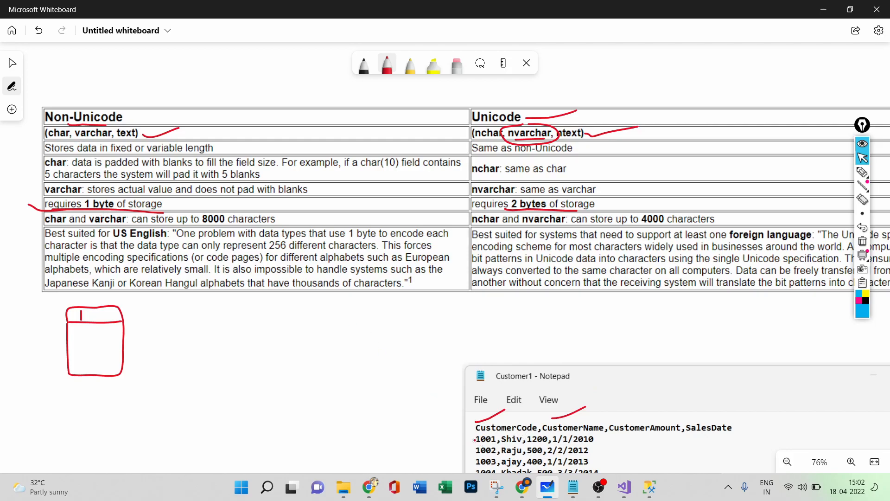
Step: Underline char in the Non-Unicode column and circle the 1 byte and 2 bytes storage entries in red
left_click_drag(51, 135, 82, 140)
mouse_move(115, 191)
left_mouse_down()
mouse_move(69, 194)
mouse_move(121, 211)
mouse_move(125, 196)
left_mouse_up()
mouse_move(510, 211)
left_mouse_down()
mouse_move(529, 188)
mouse_move(584, 208)
mouse_move(565, 212)
left_mouse_up()
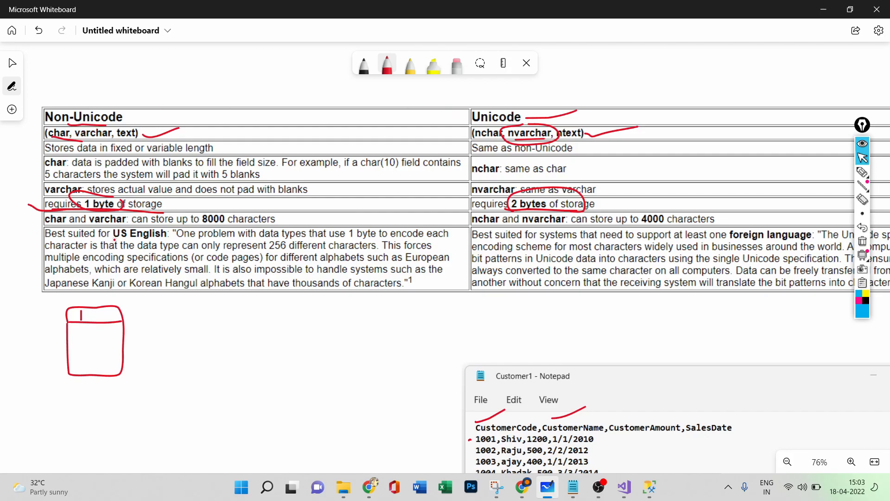
Step: In red, underline and circle US English, mark varchar and nvarchar, circle foreign language, and tick the Customer1 image's title
left_click_drag(112, 239, 163, 237)
left_click_drag(83, 220, 119, 211)
left_click_drag(504, 220, 557, 206)
mouse_move(263, 244)
left_mouse_down()
mouse_move(134, 242)
mouse_move(185, 239)
mouse_move(118, 249)
left_mouse_up()
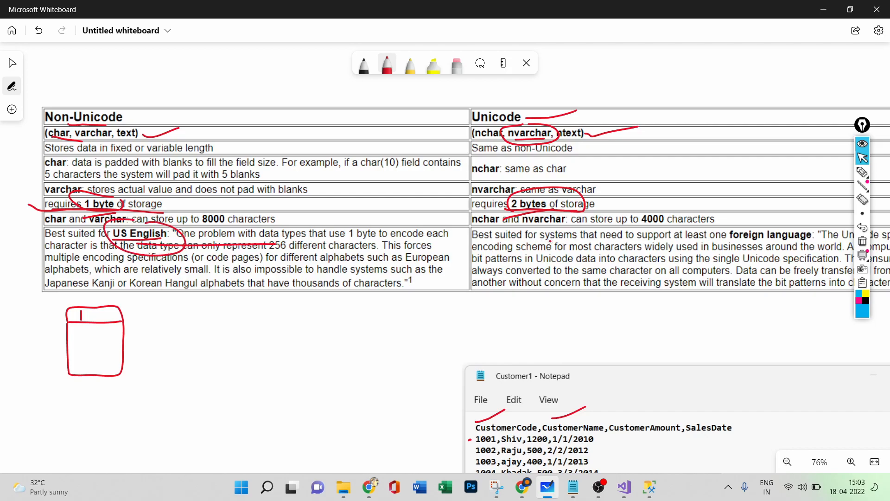
mouse_move(768, 227)
left_mouse_down()
mouse_move(710, 228)
mouse_move(795, 248)
mouse_move(730, 225)
left_mouse_up()
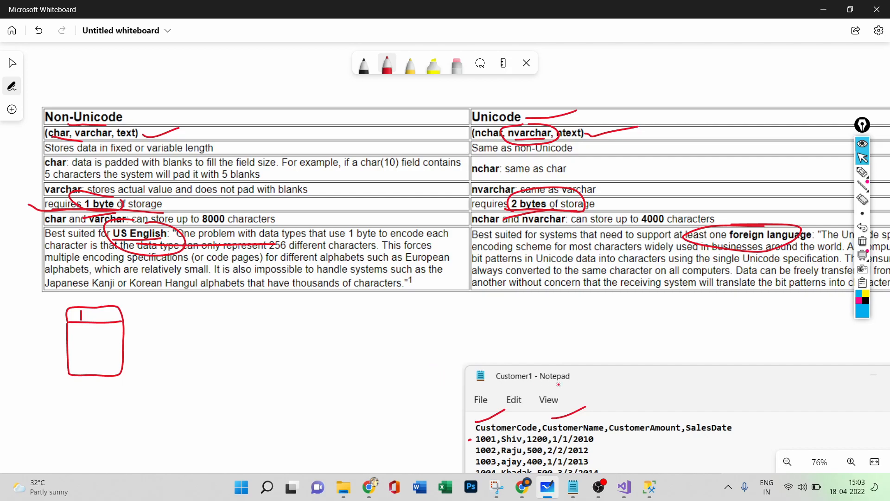
left_click_drag(555, 391, 640, 356)
Step: Review the Customer1 records against the Unicode and Non-Unicode comparison table on the whiteboard
left_click(13, 63)
left_click_drag(328, 347, 306, 190)
left_click_drag(327, 281, 349, 315)
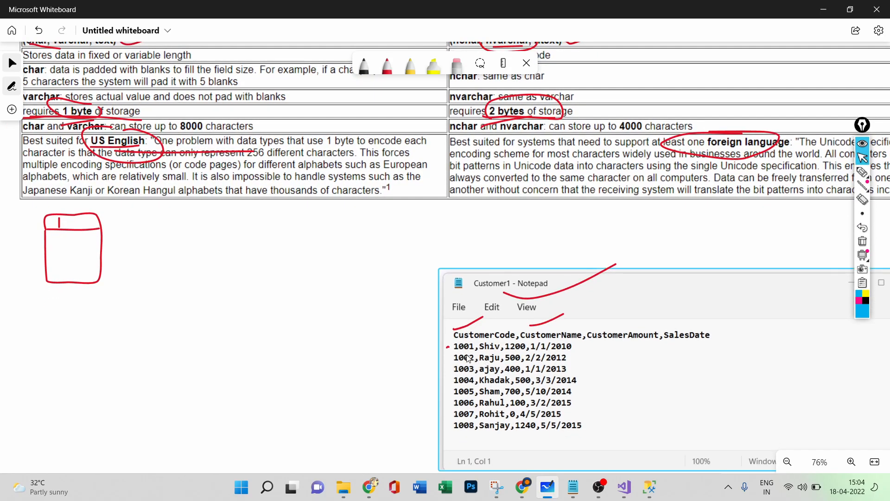
mouse_move(334, 283)
left_mouse_down()
mouse_move(342, 328)
mouse_move(338, 298)
left_mouse_up()
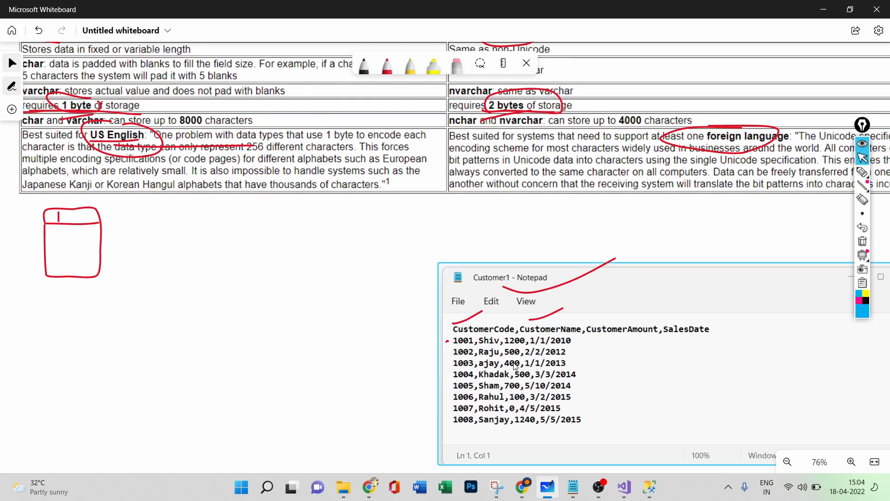
left_click_drag(394, 322, 389, 391)
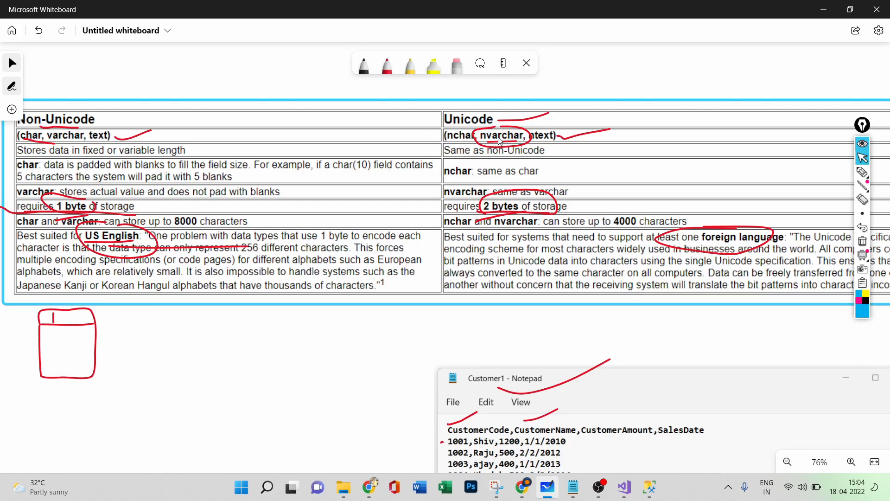
scroll(471, 355, "down", 3)
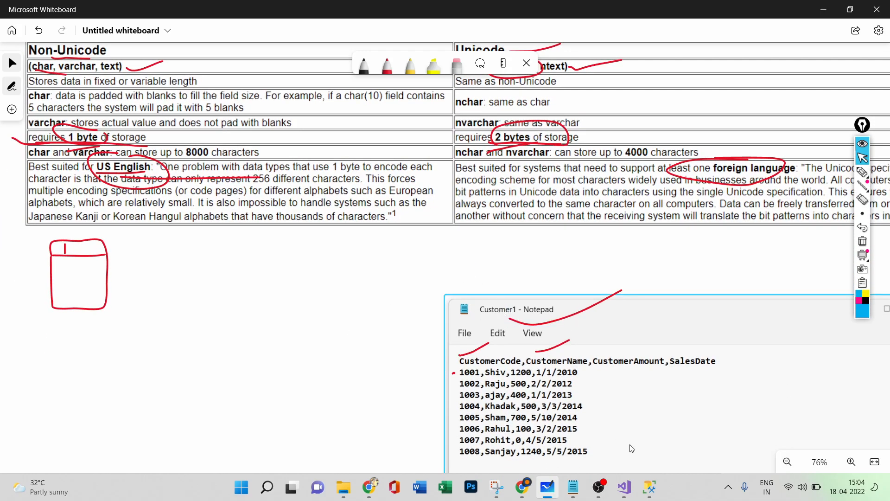
Step: Switch to Visual Studio, check the OLE DB Destination's error, and delete the data path linking it to Flat File Source
left_click(624, 489)
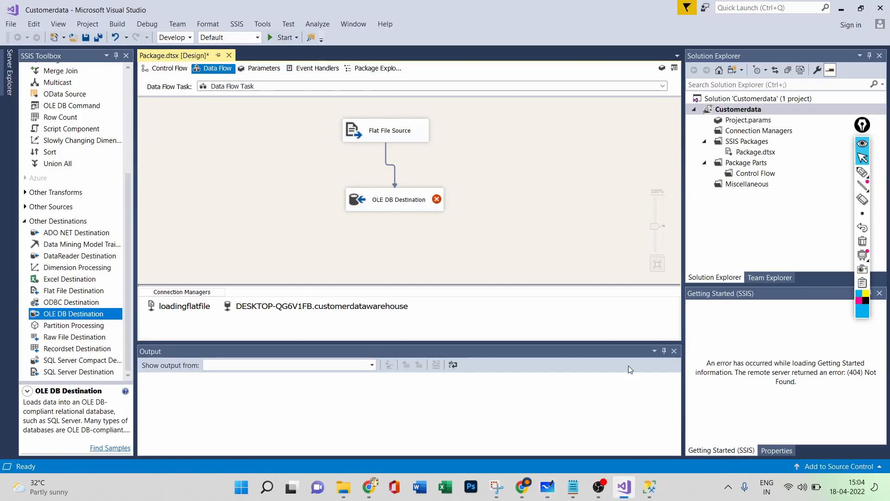
mouse_move(439, 204)
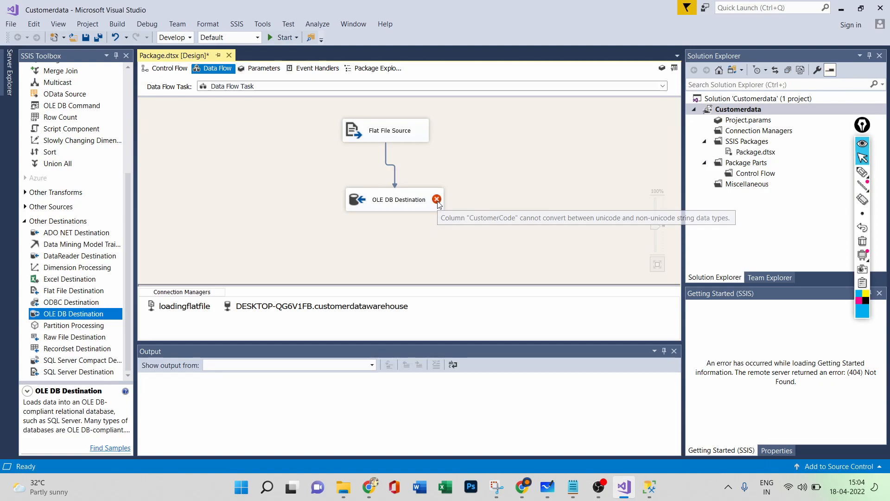
left_click_drag(398, 204, 478, 231)
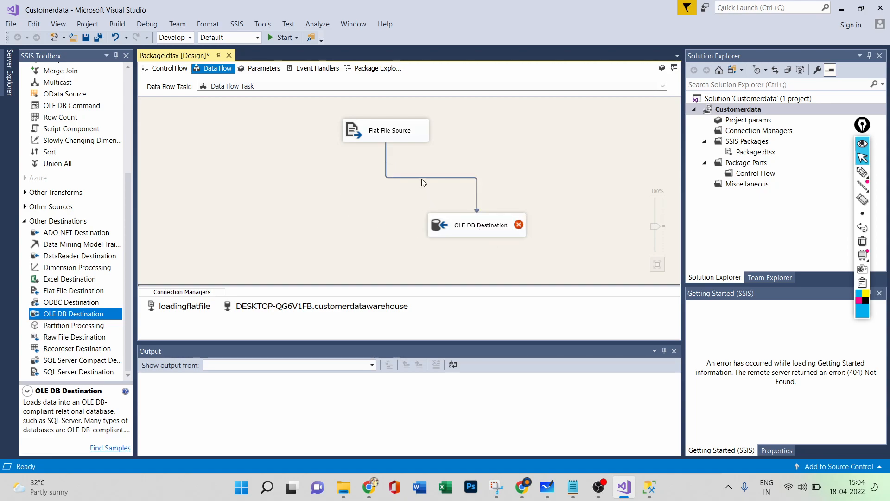
double_click(422, 179)
left_click(492, 393)
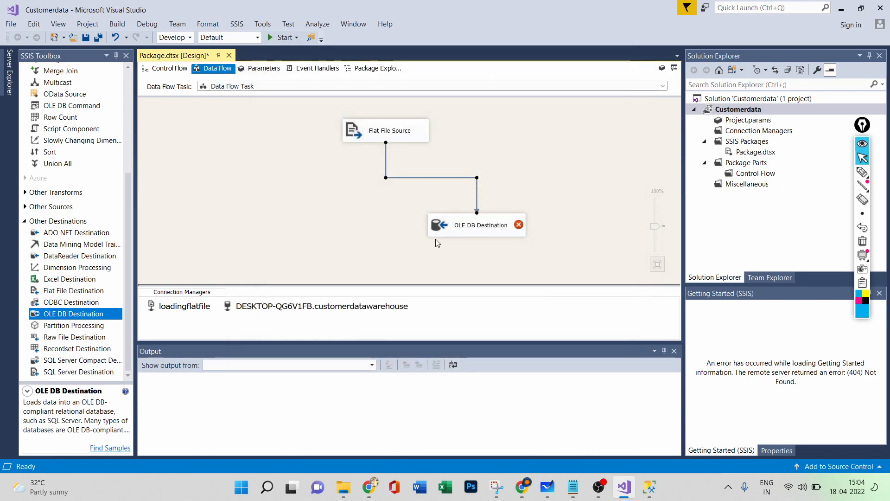
left_click(427, 177)
key("Delete")
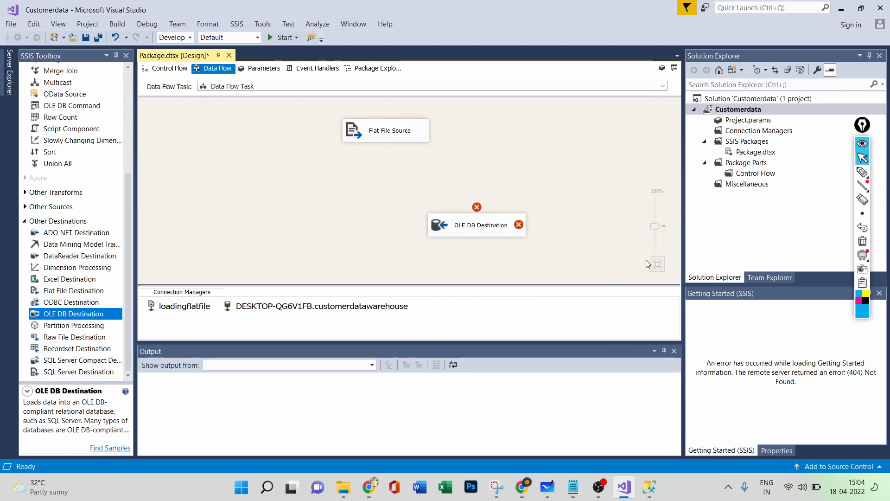
Step: Add a Data Conversion transformation between the source and destination and connect Flat File Source's output to it
scroll(57, 273, "up", 5)
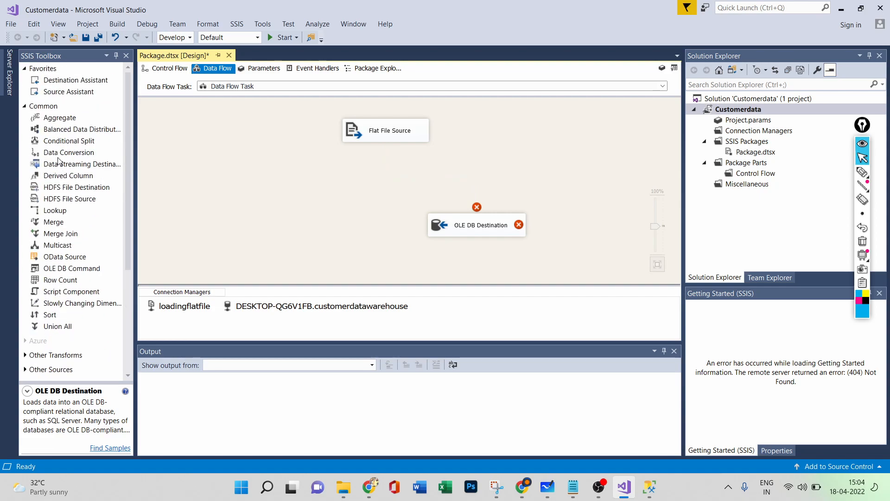
left_click_drag(61, 155, 278, 170)
left_click_drag(421, 173, 437, 174)
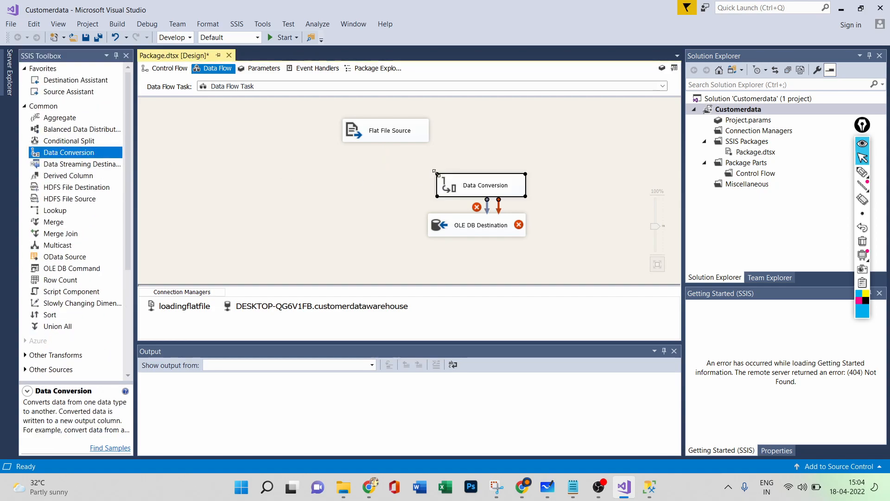
left_click_drag(489, 186, 442, 181)
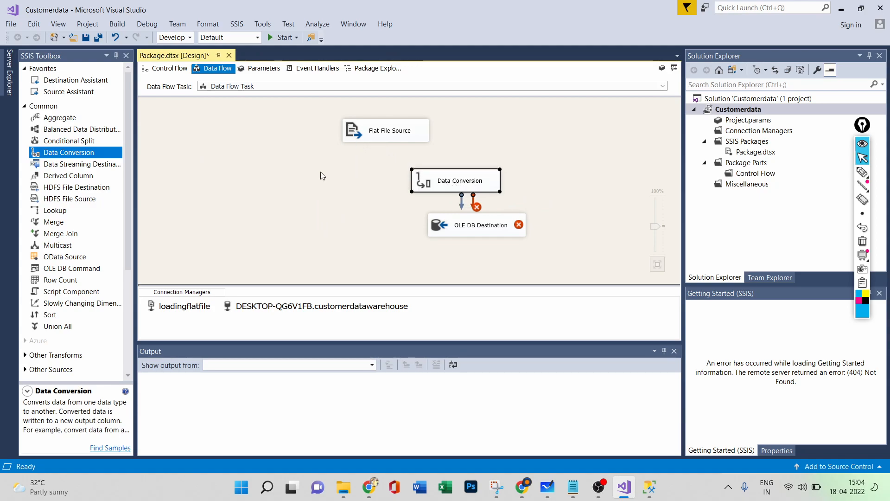
left_click(381, 135)
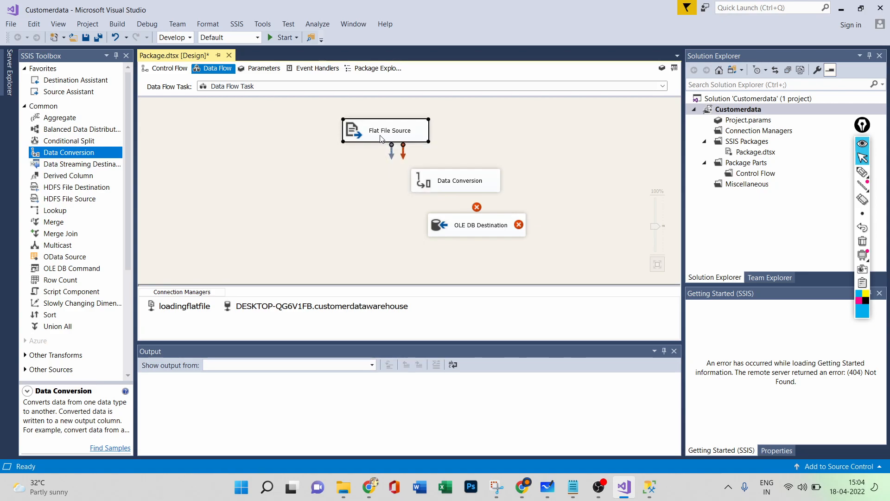
left_click_drag(411, 172, 429, 178)
Step: Configure Data Conversion to convert CustomerCode and CustomerName to Unicode string [DT_WSTR]
double_click(448, 185)
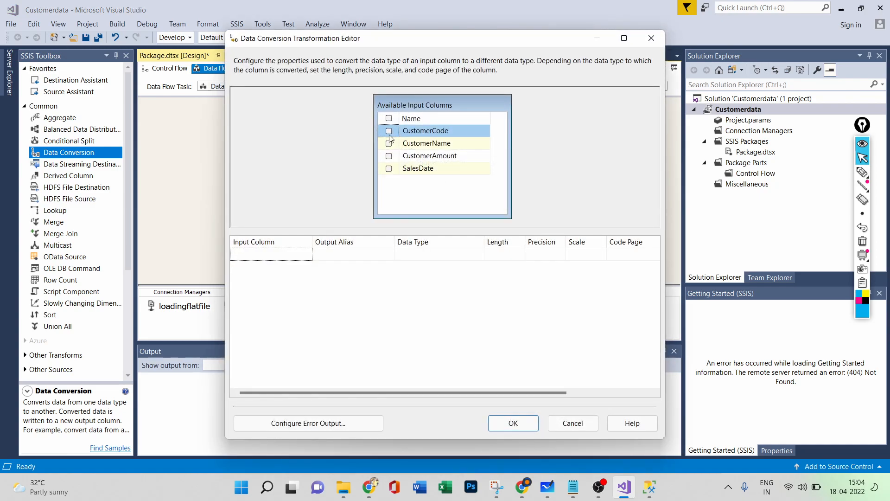
left_click(389, 132)
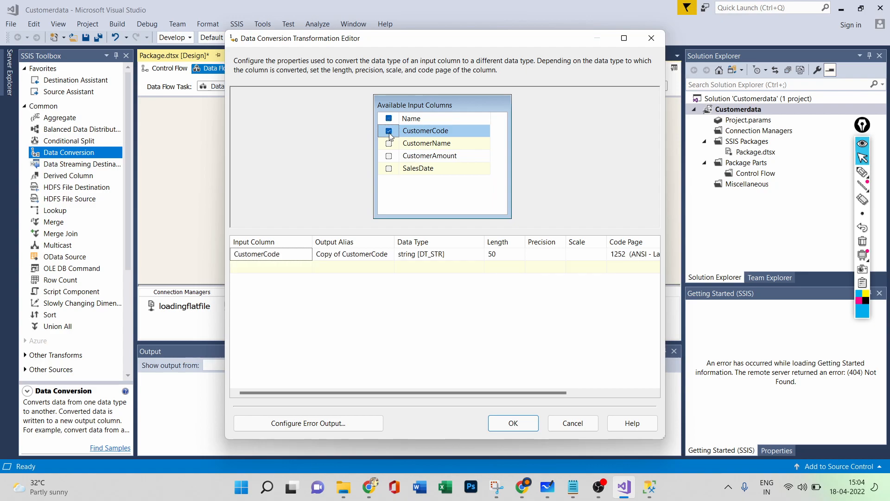
left_click(390, 144)
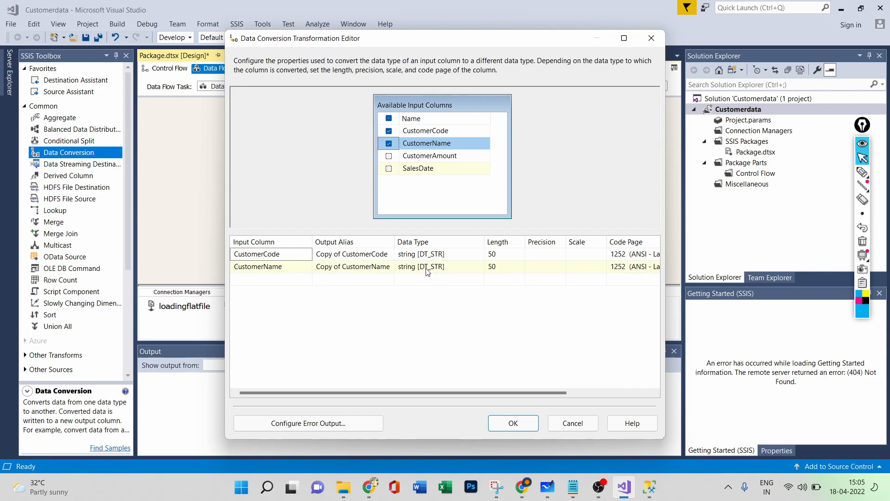
left_click(436, 256)
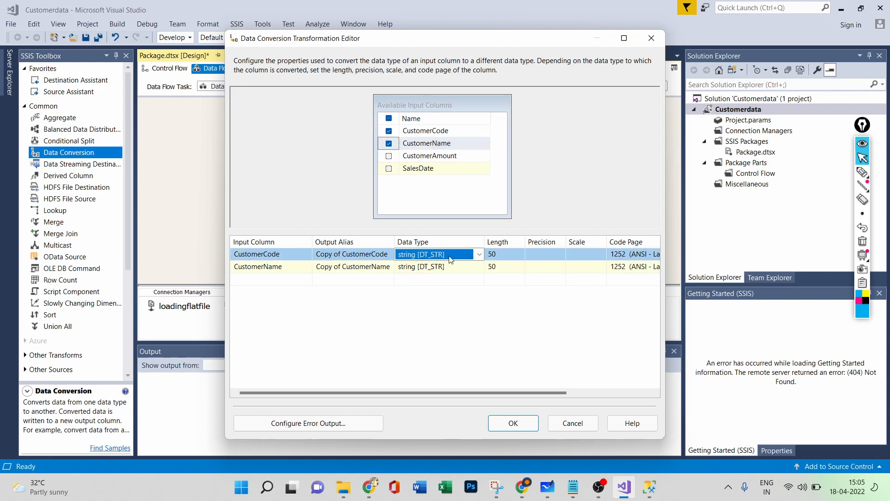
left_click(479, 254)
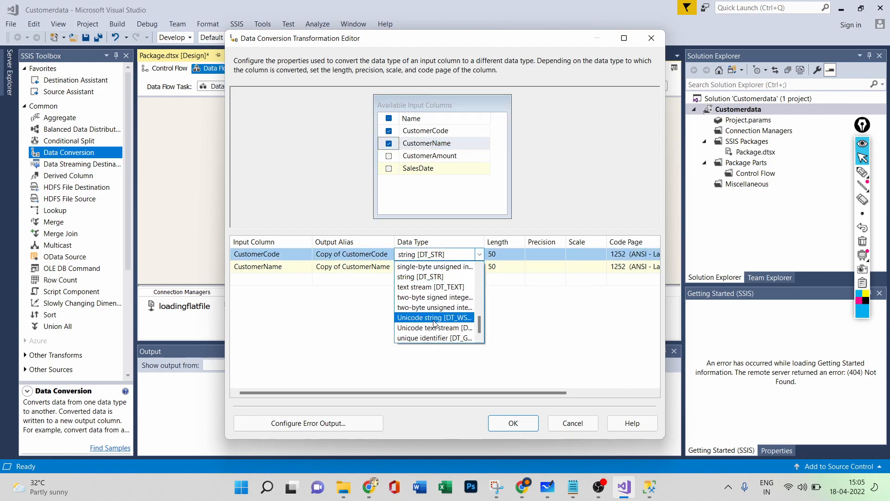
left_click(431, 318)
left_click(446, 268)
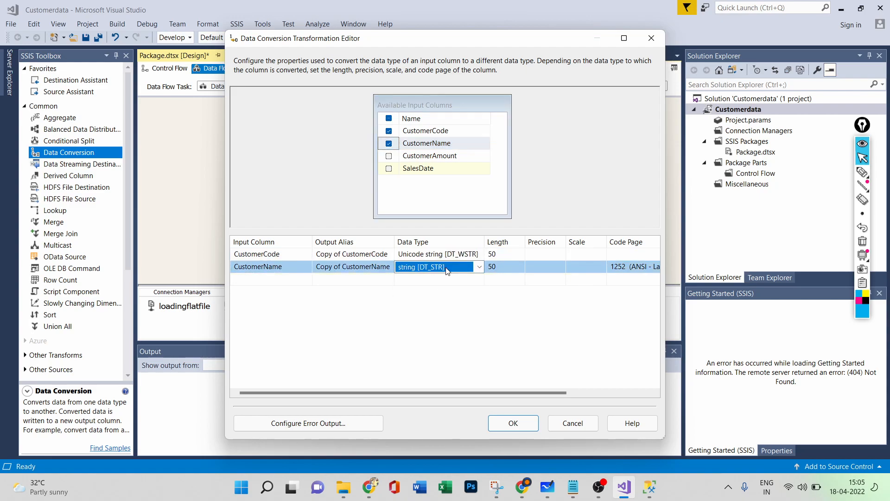
left_click(479, 267)
left_click(436, 330)
left_click(506, 424)
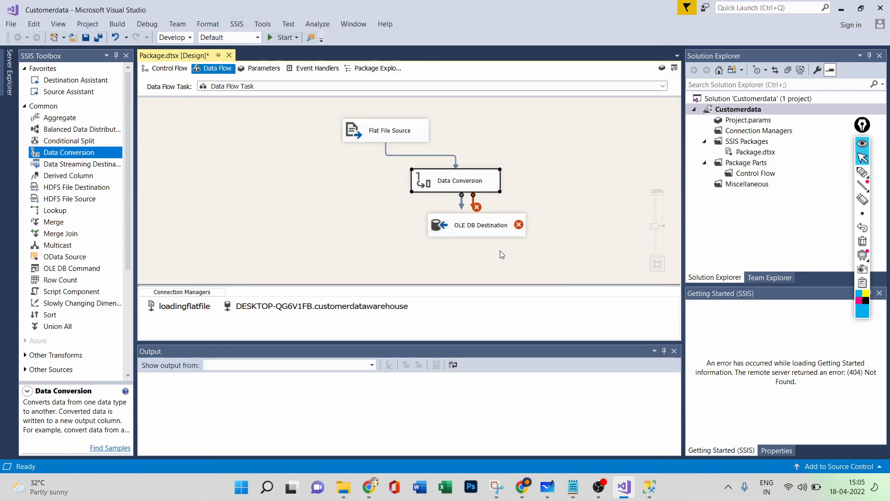
Step: Place OLE DB Destination below Data Conversion and connect the Data Conversion output to it
left_click_drag(469, 232, 440, 247)
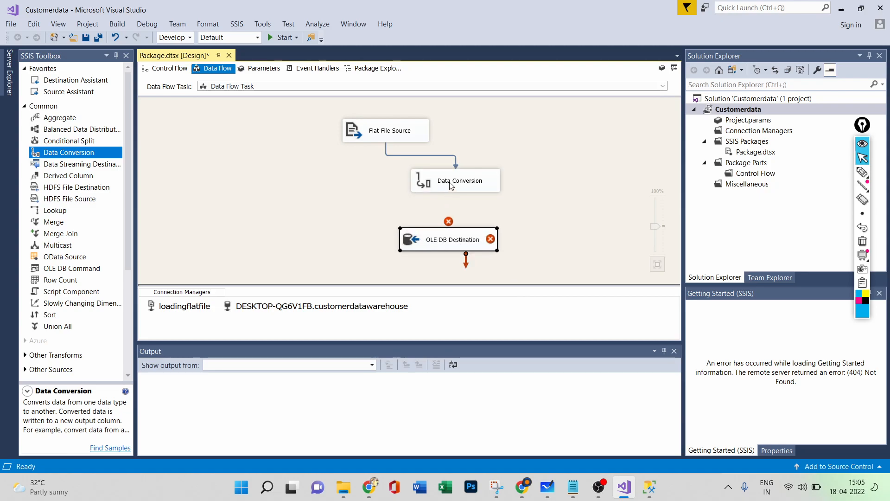
left_click_drag(462, 197, 432, 235)
mouse_move(484, 246)
double_click(449, 242)
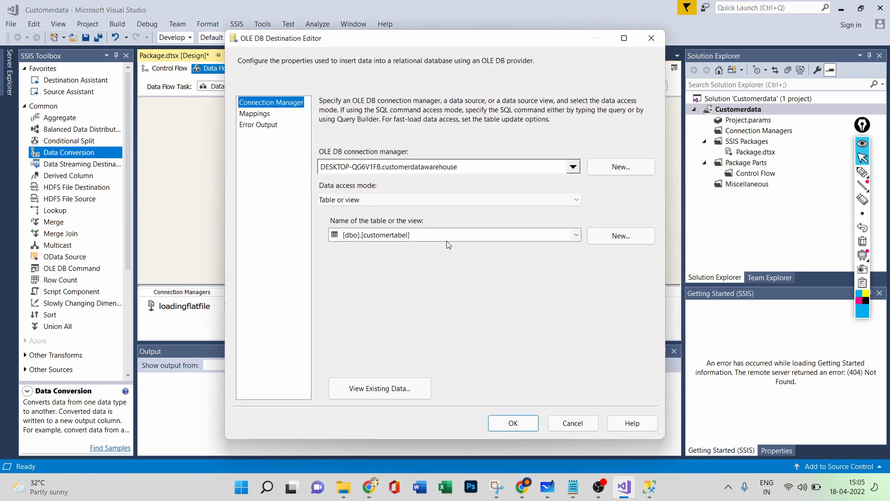
left_click(261, 114)
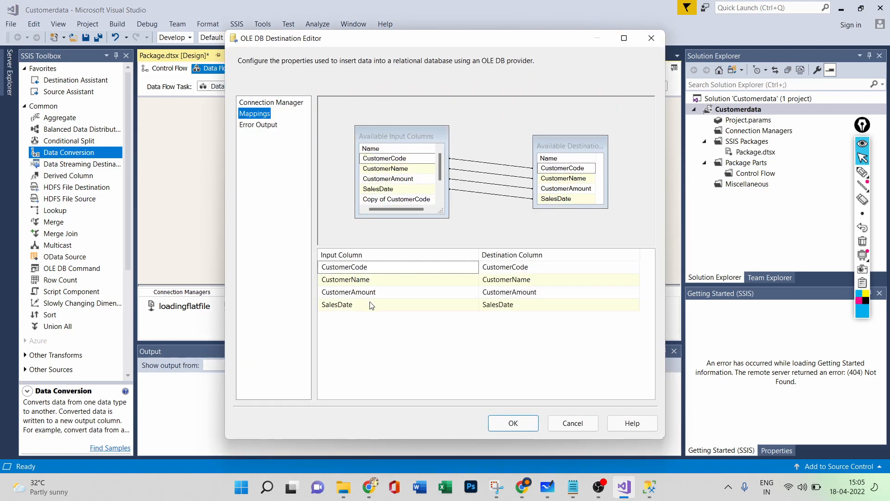
left_click(364, 271)
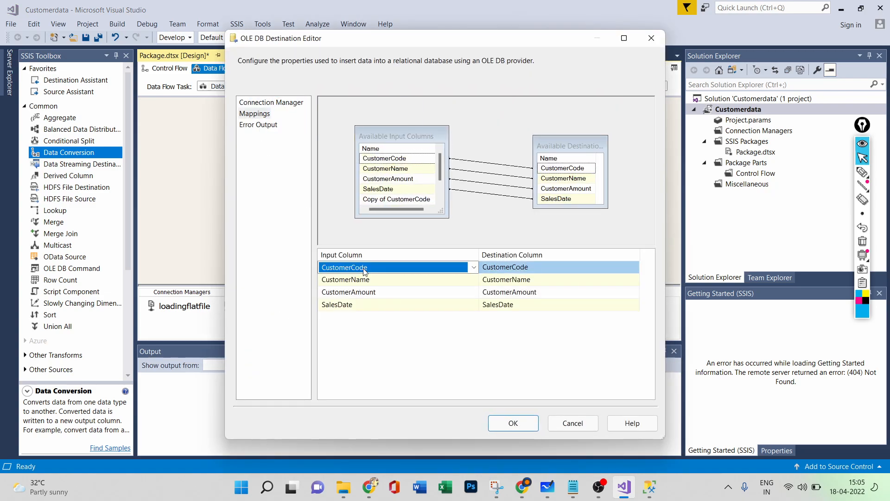
left_click(472, 268)
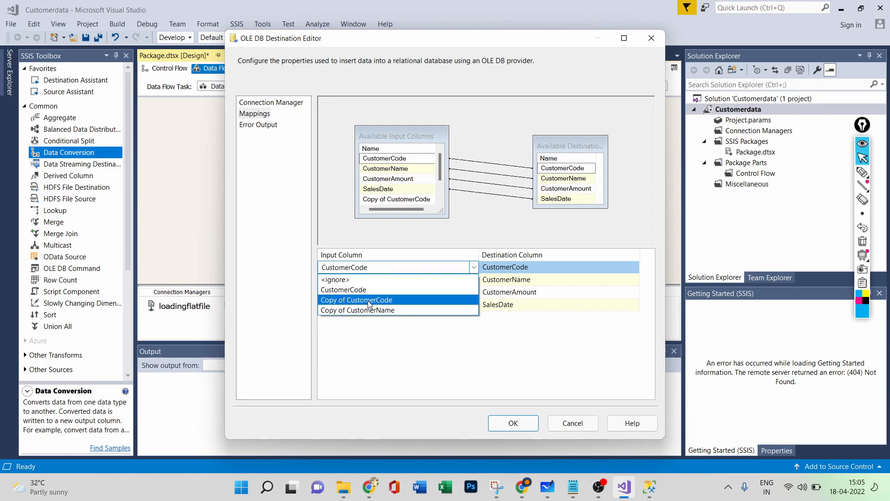
left_click(578, 426)
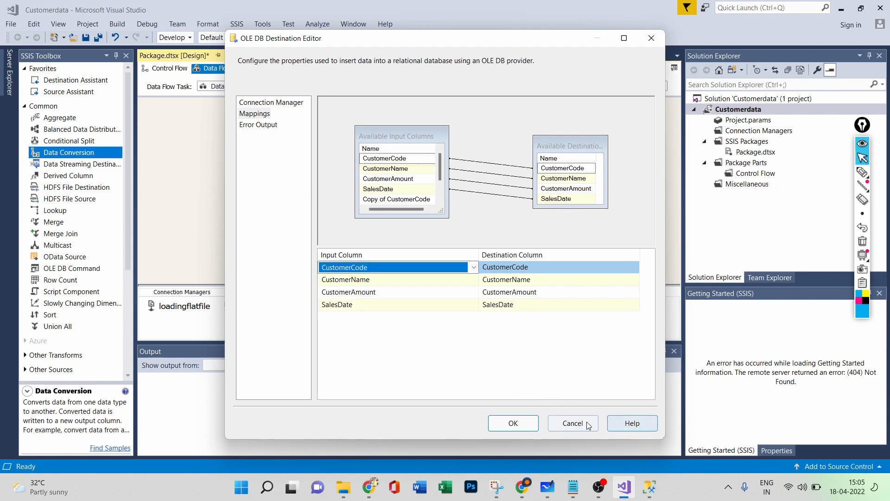
left_click(587, 426)
Step: Review the output aliases of the converted CustomerCode and CustomerName columns in Data Conversion
double_click(436, 182)
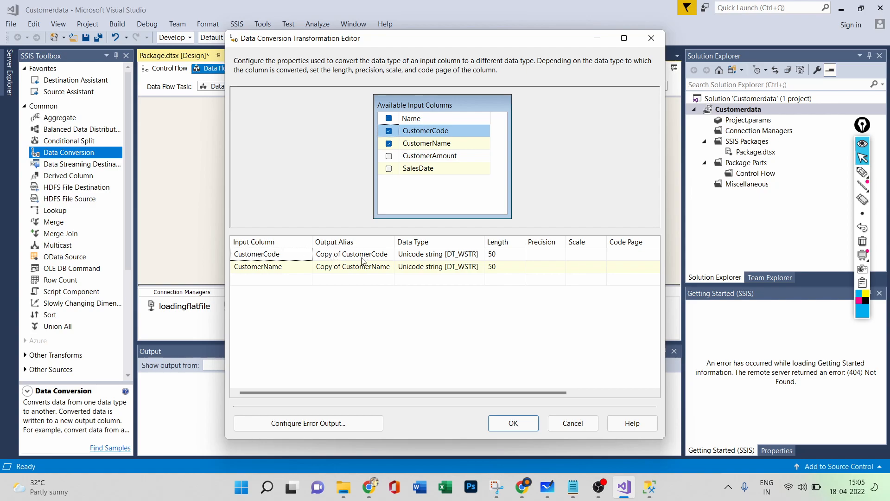
left_click(346, 254)
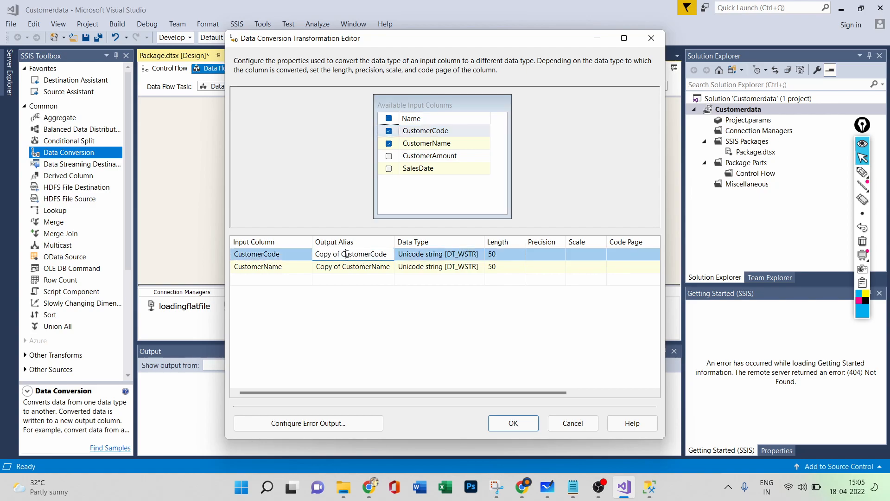
left_click(364, 308)
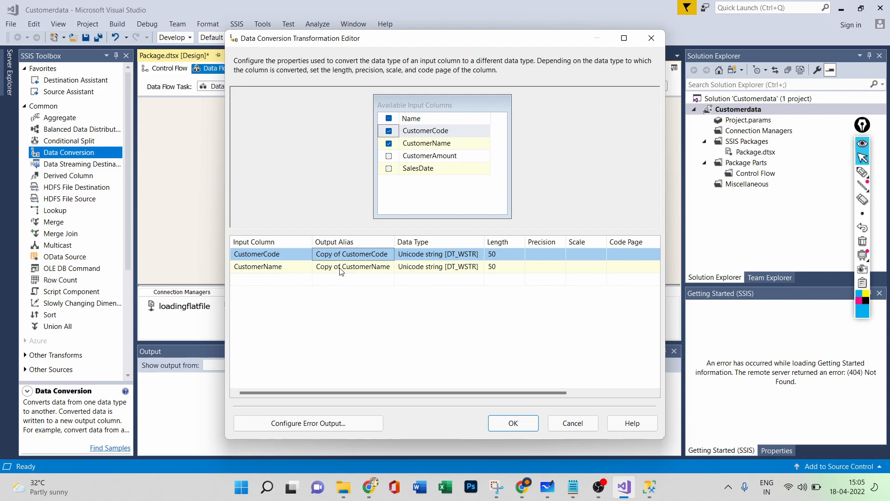
left_click(495, 423)
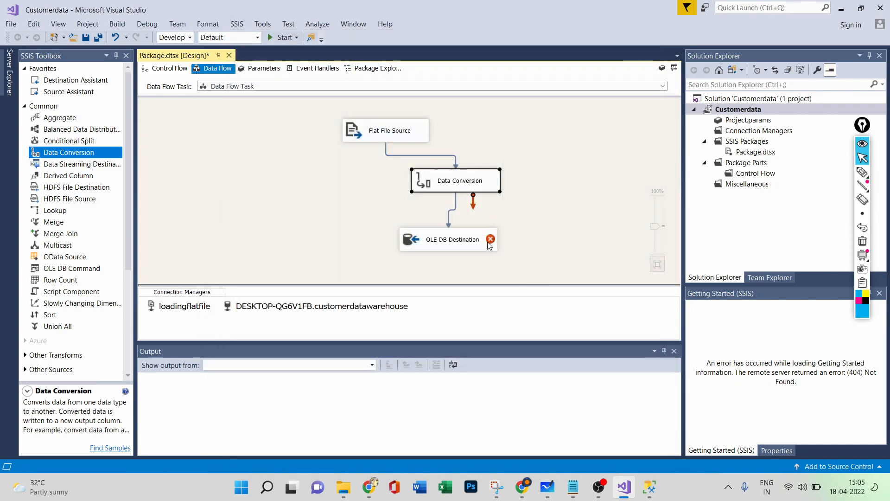
Step: Map Copy of CustomerCode to CustomerCode and Copy of CustomerName to CustomerName in the OLE DB Destination
double_click(453, 240)
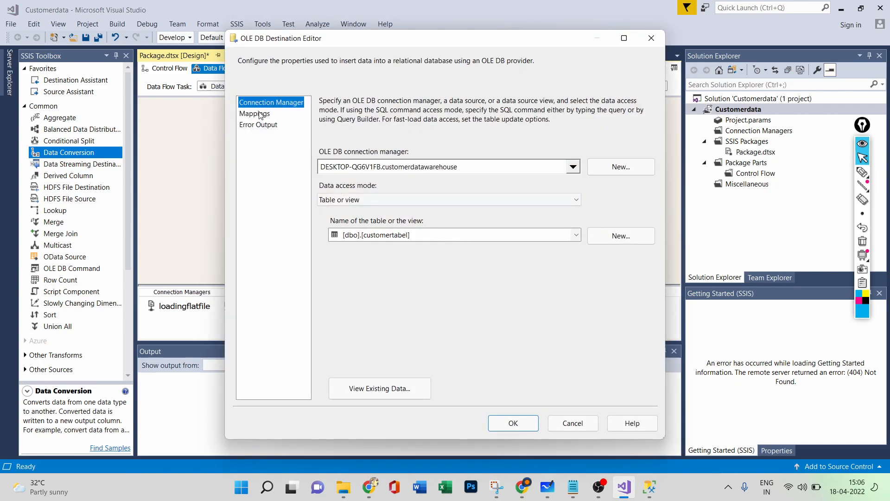
left_click(258, 114)
left_click(399, 269)
left_click(474, 269)
left_click(416, 298)
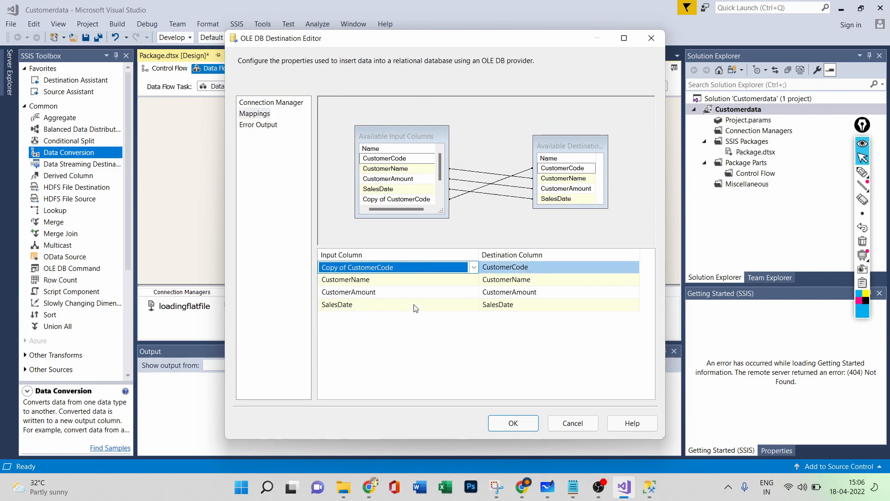
left_click(410, 281)
left_click(473, 280)
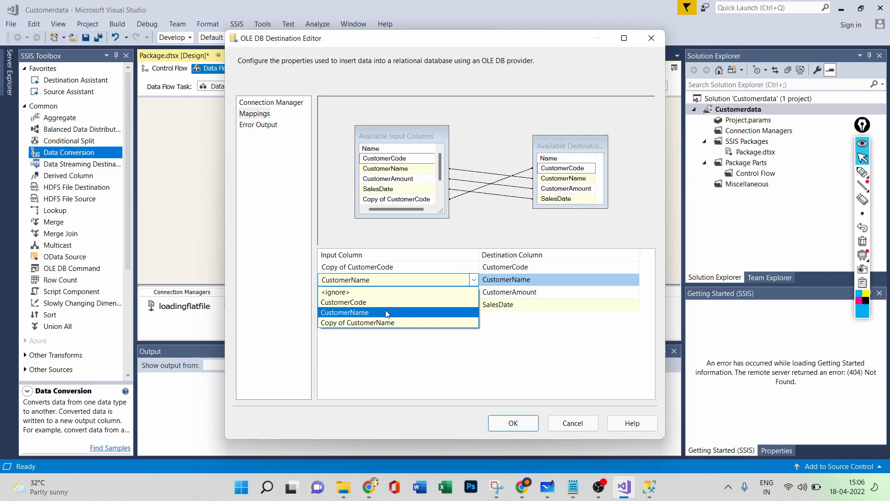
left_click(377, 322)
left_click(512, 422)
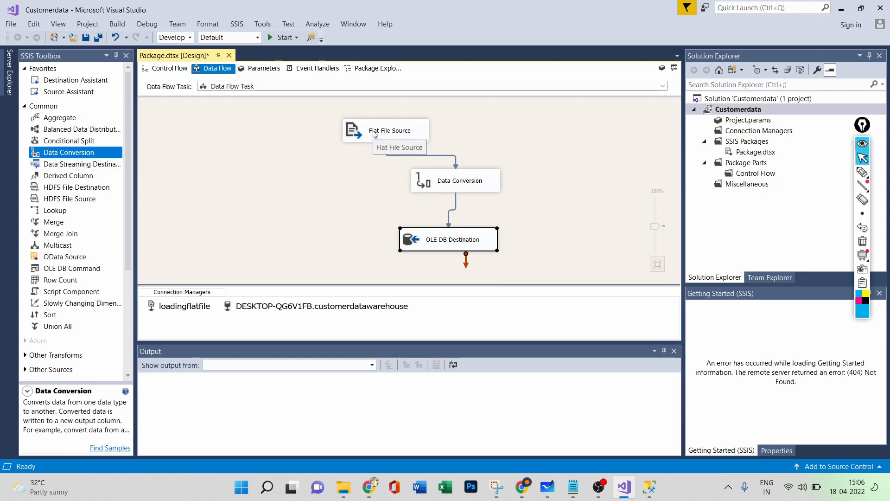
double_click(391, 134)
left_click(641, 48)
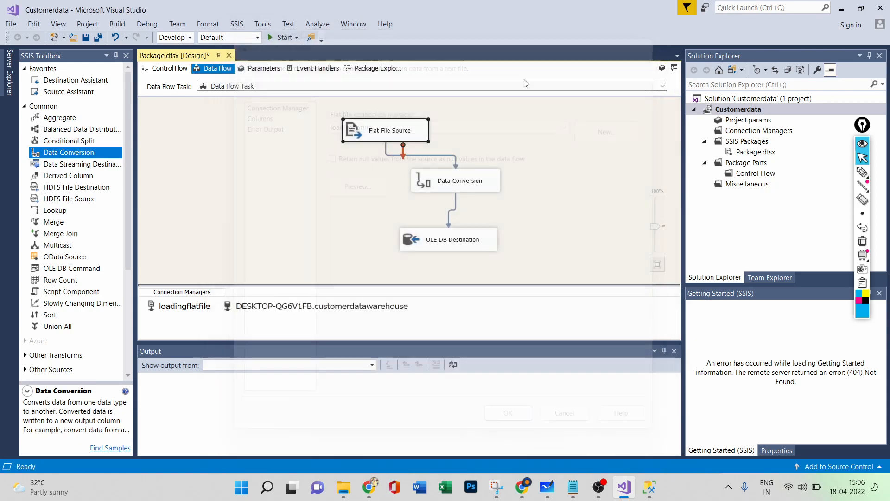
double_click(402, 134)
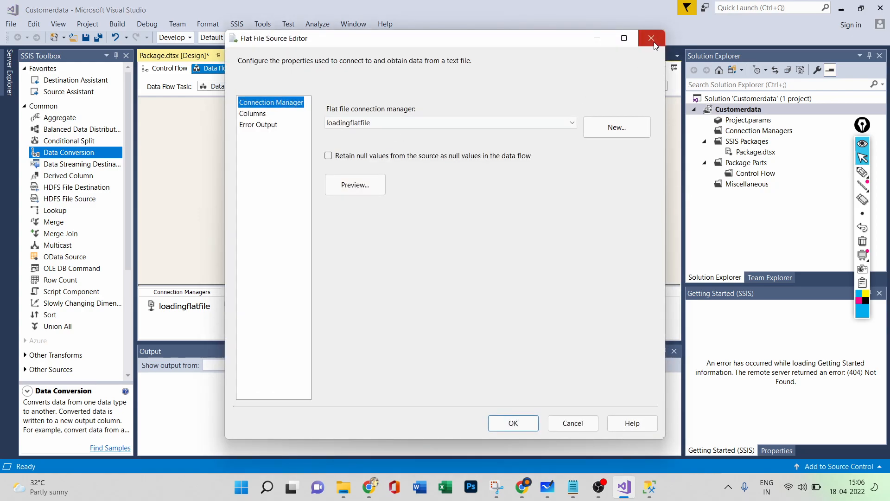
left_click(651, 38)
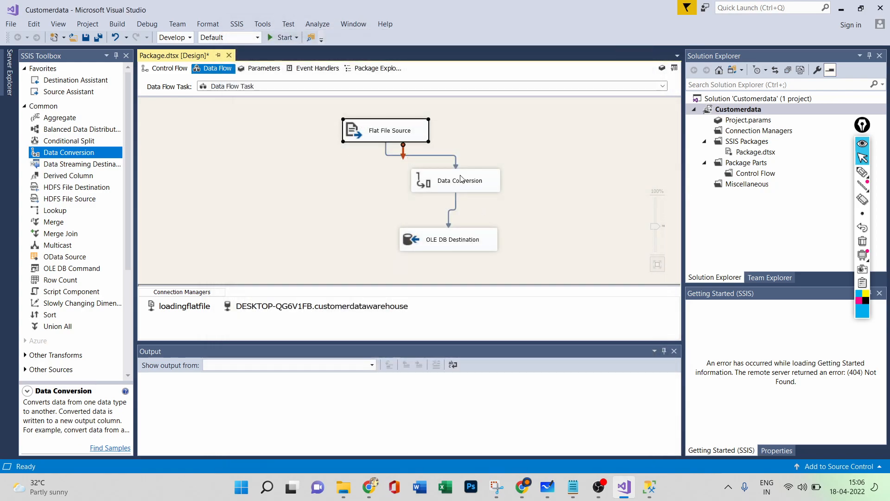
double_click(395, 135)
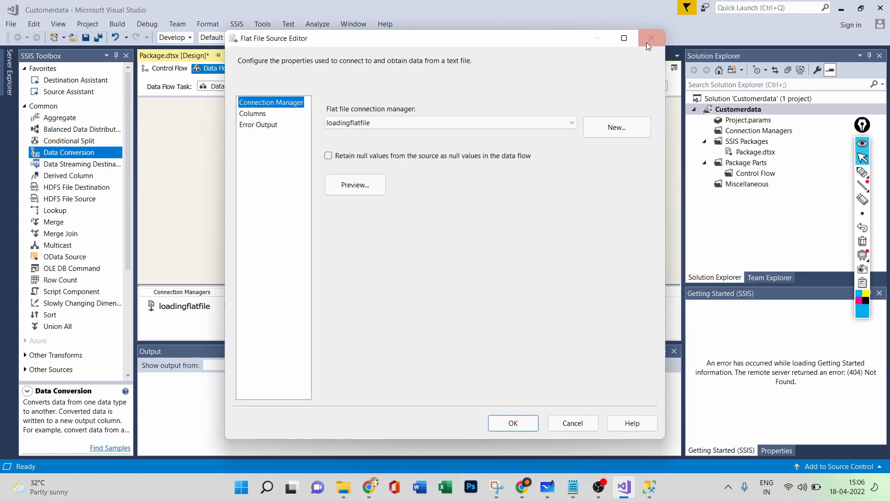
left_click(643, 47)
double_click(375, 128)
left_click(651, 38)
left_click(457, 182)
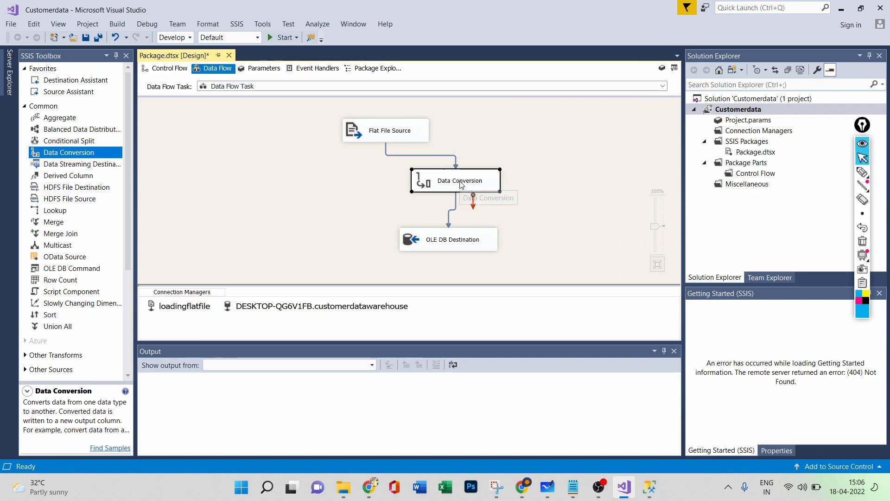
left_click(457, 182)
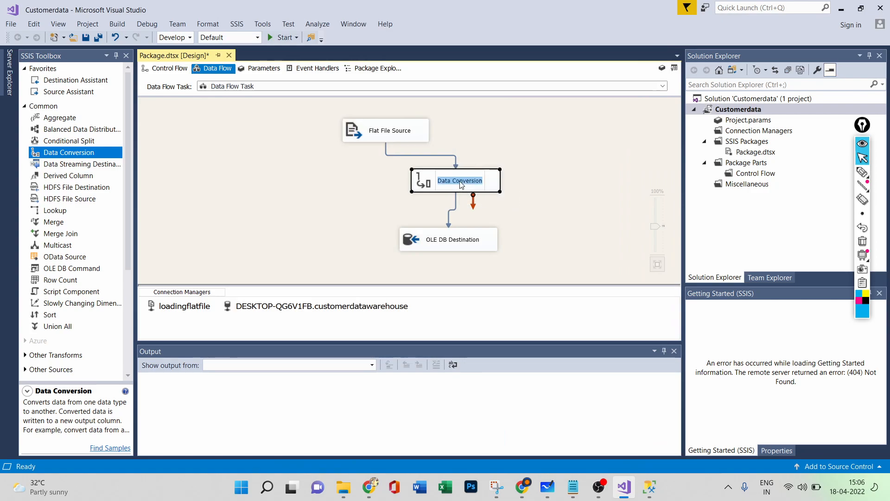
left_click(397, 135)
left_click(395, 135)
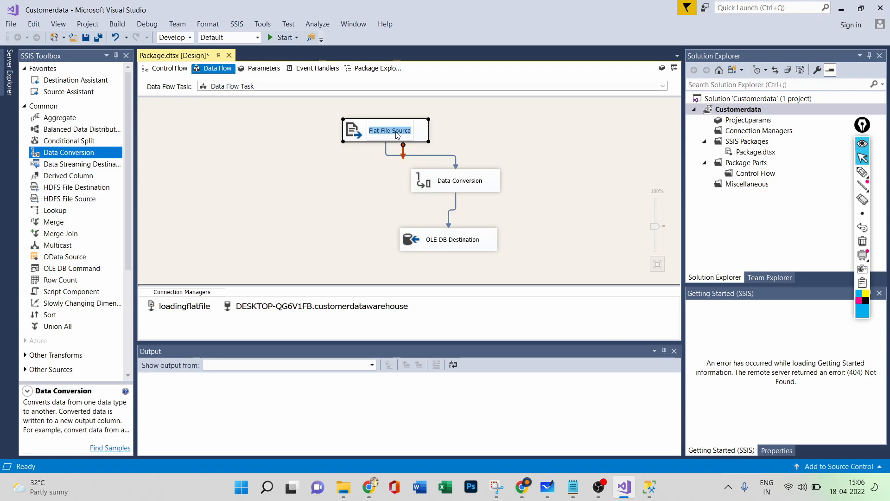
left_click(500, 145)
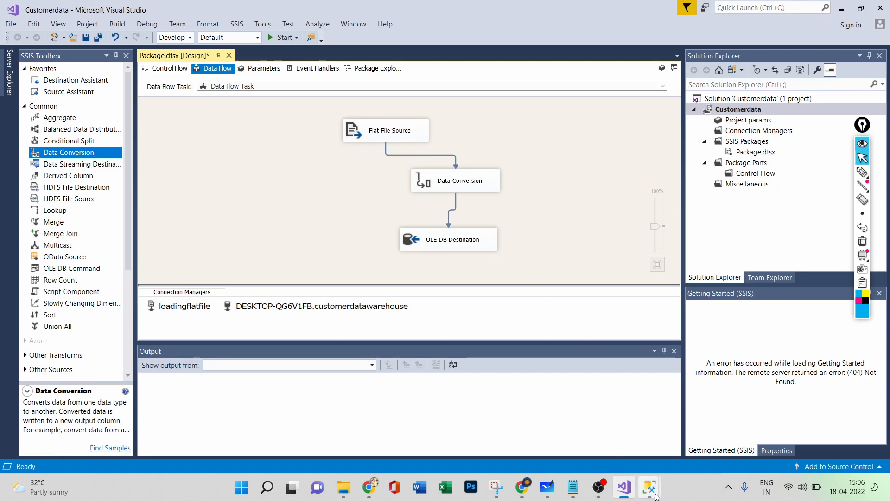
Step: Switch to SQL Server Management Studio, close the customertabel design, and refresh customerdatawarehouse to list its tables
mouse_move(652, 487)
left_click(607, 426)
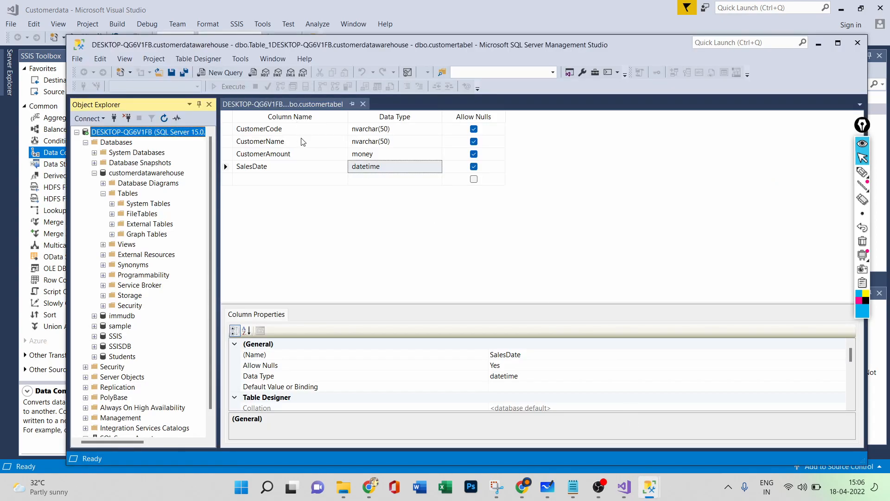
left_click(363, 104)
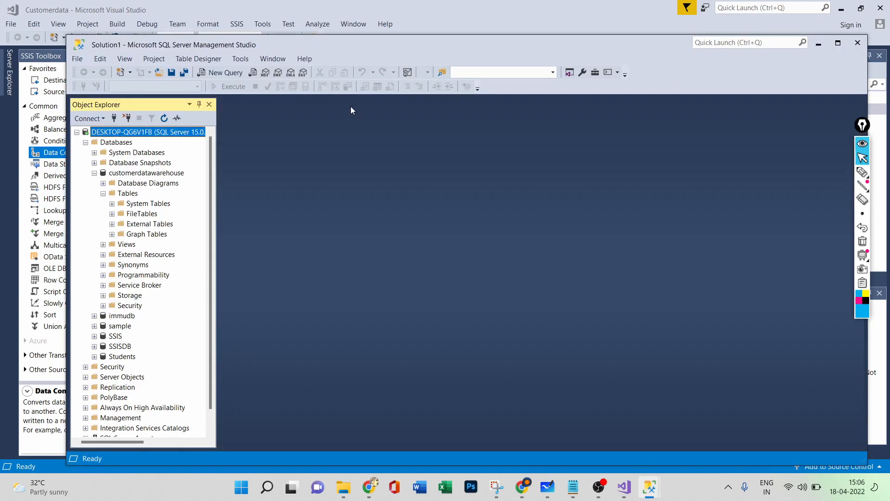
left_click(133, 174)
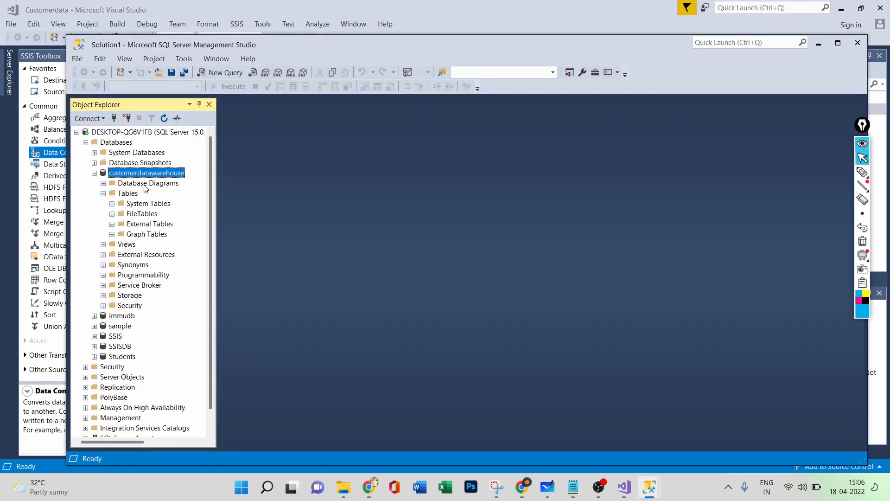
left_click(164, 118)
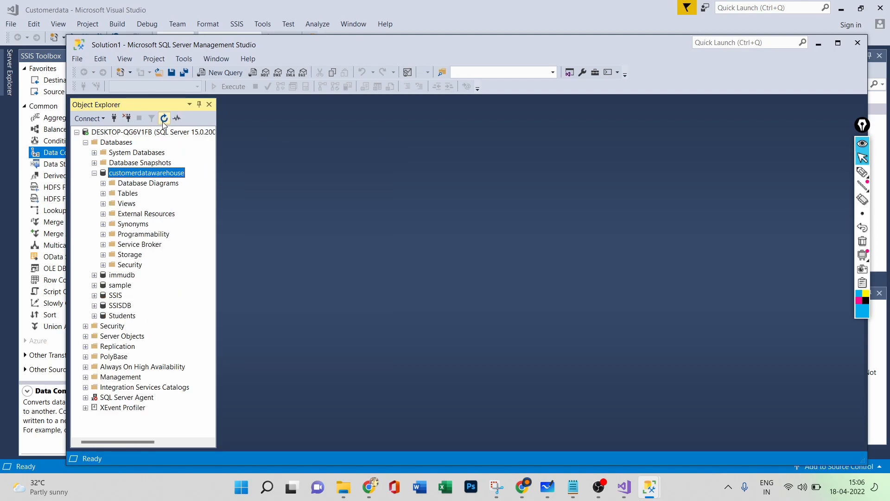
left_click(103, 193)
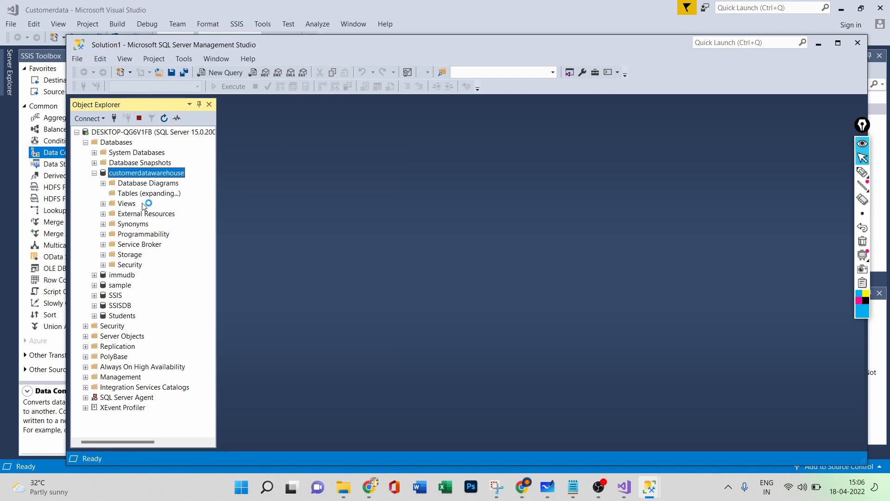
Step: Query the top 1000 rows of dbo.customertabel to check its contents, and close the query
left_click(158, 245)
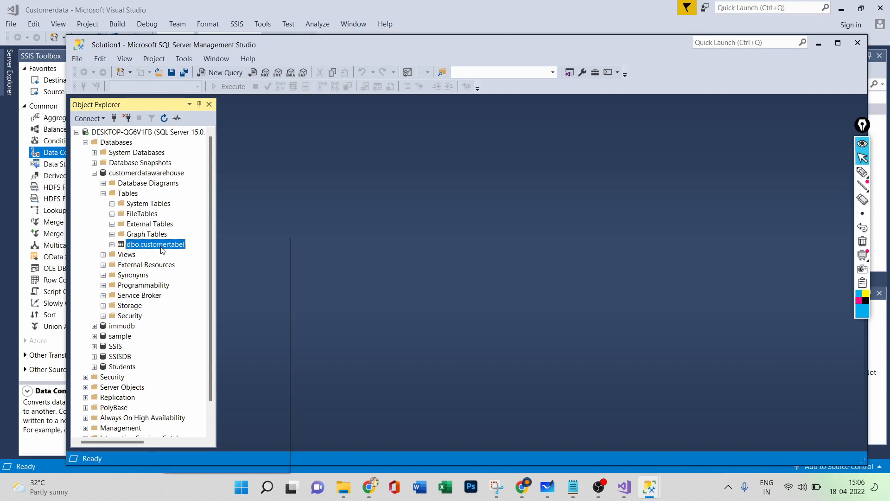
right_click(162, 251)
left_click(195, 262)
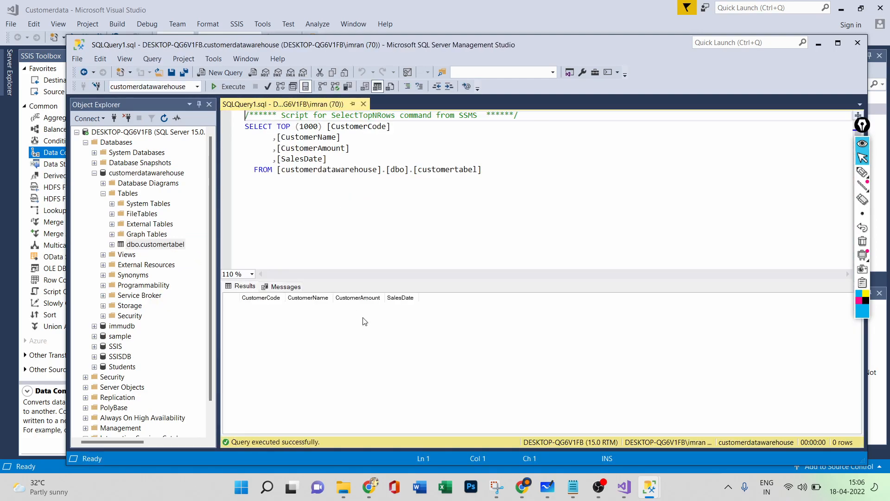
left_click(364, 104)
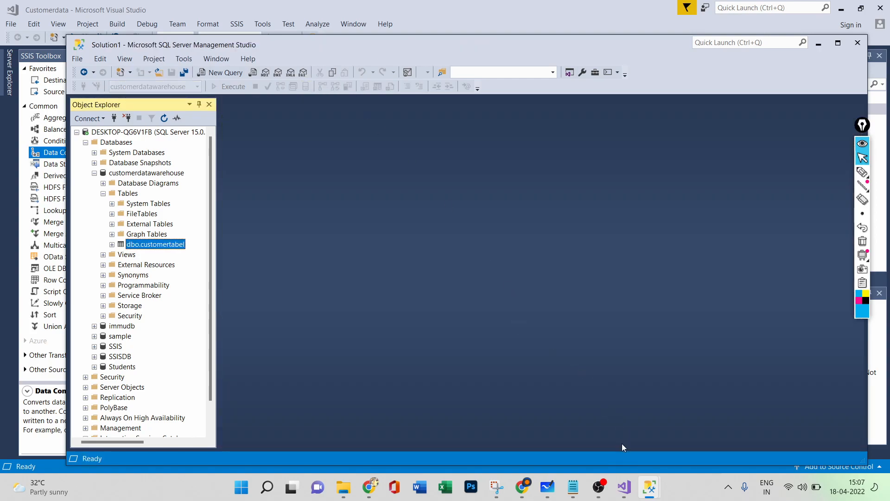
Step: Switch to Visual Studio to run the package, and bring up the Customer1 source file in Notepad
left_click(624, 487)
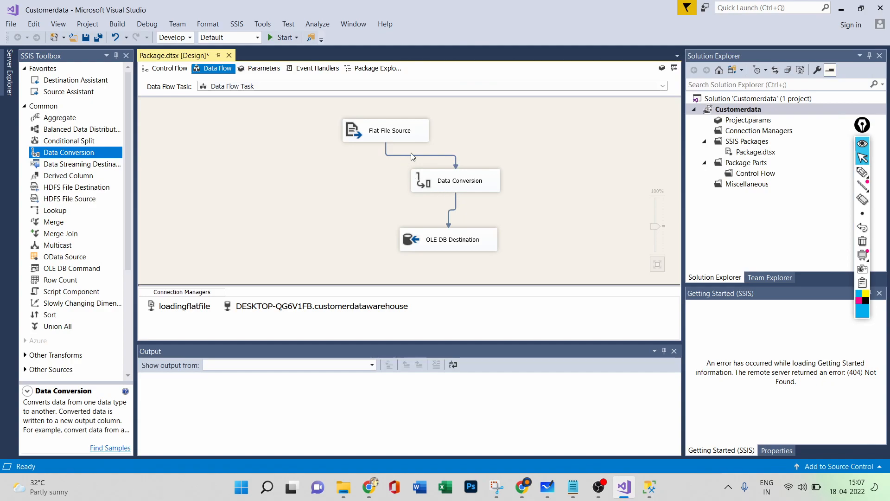
left_click(276, 40)
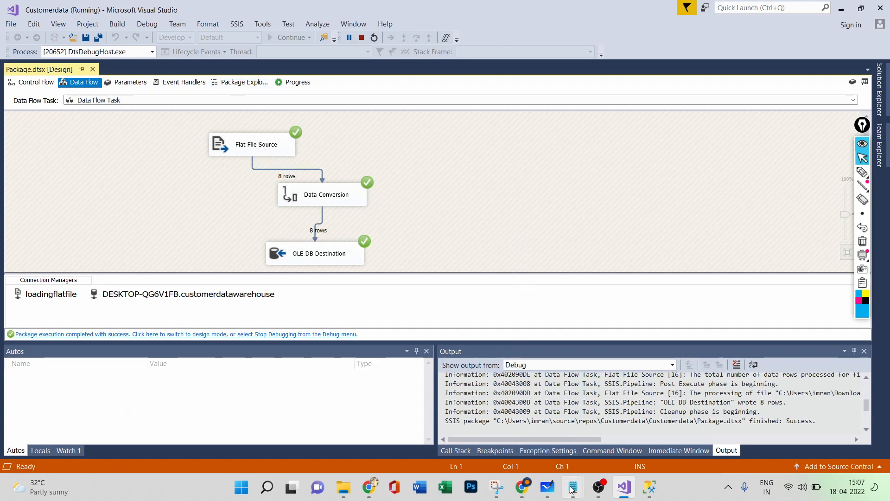
mouse_move(571, 482)
left_click(538, 443)
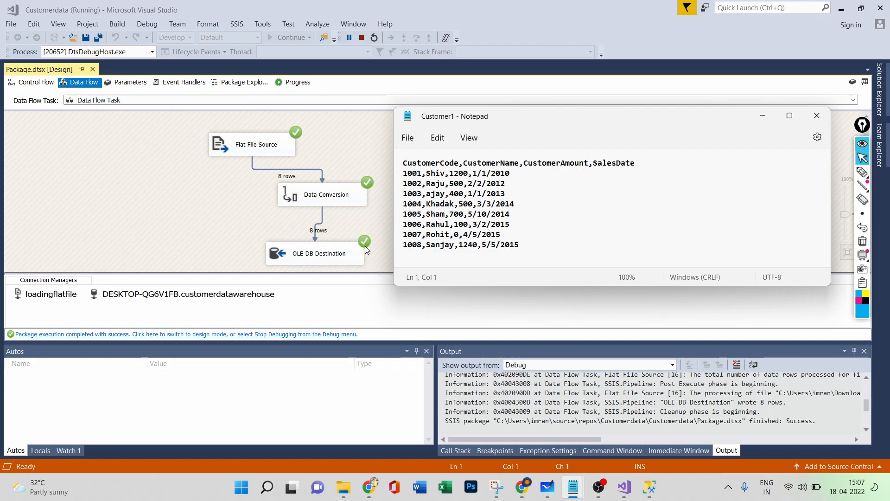
Step: Switch to SQL Server Management Studio and query the top 1000 rows of dbo.customertabel to check the loaded data
left_click(654, 492)
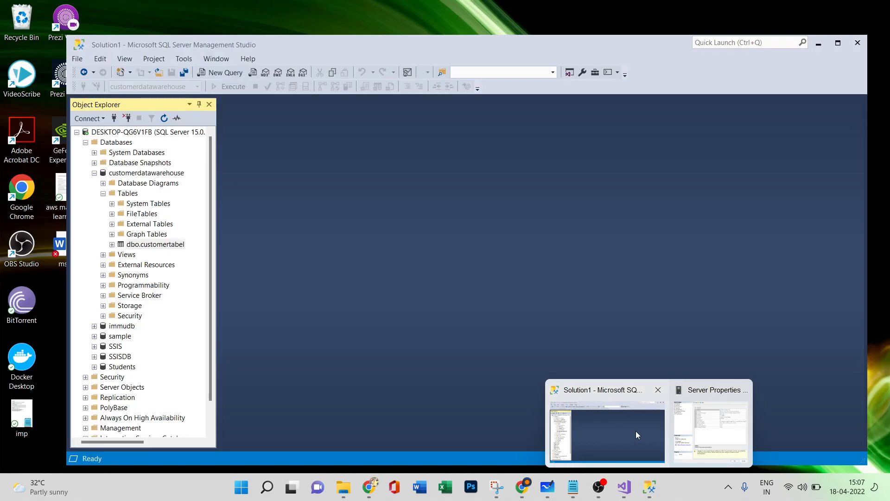
left_click(636, 430)
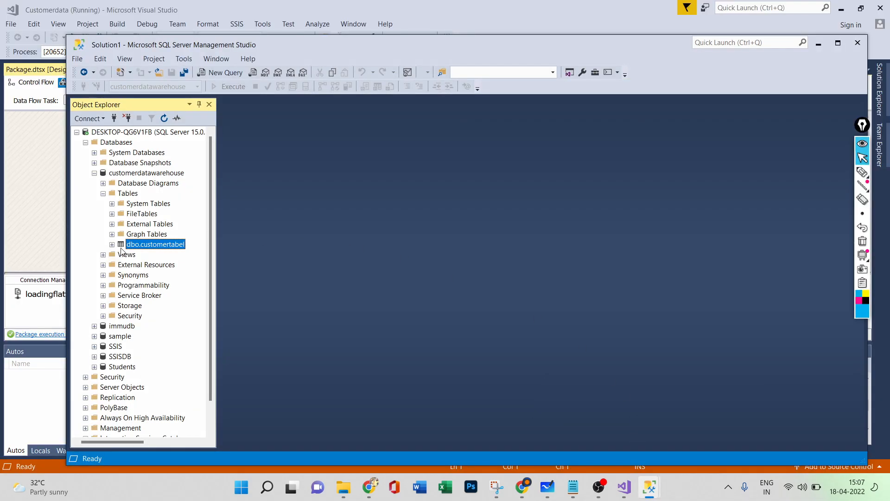
right_click(153, 244)
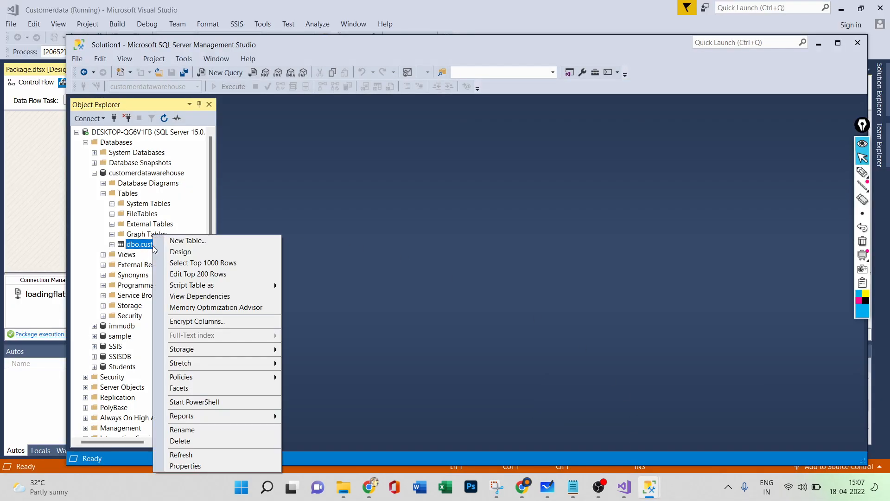
left_click(187, 263)
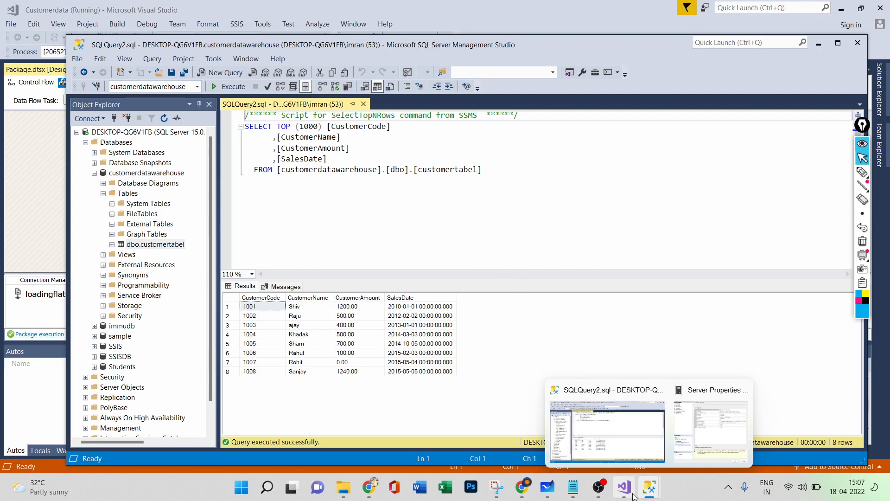
Step: Close the Server Properties window, and switch to Visual Studio to stop debugging the package
mouse_move(630, 496)
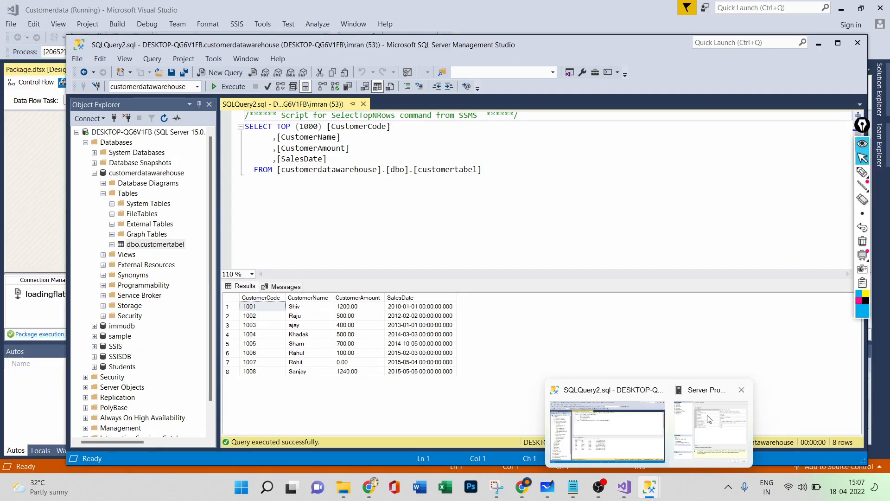
left_click(738, 395)
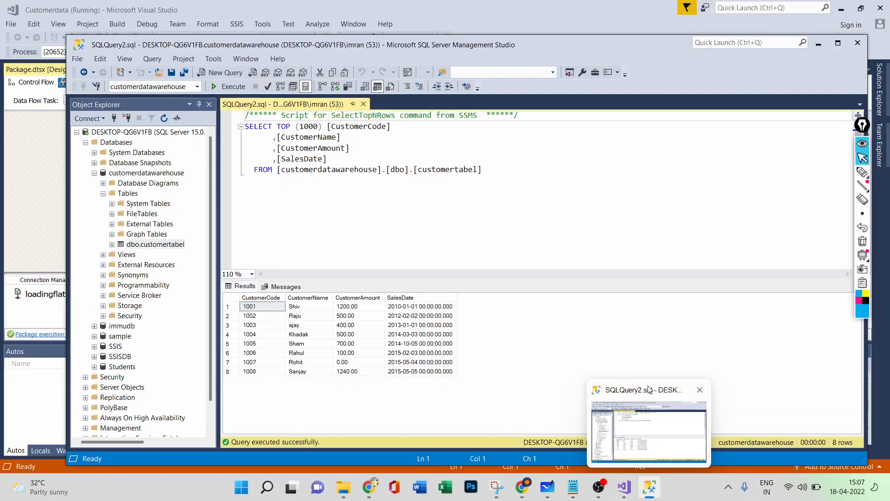
left_click(632, 482)
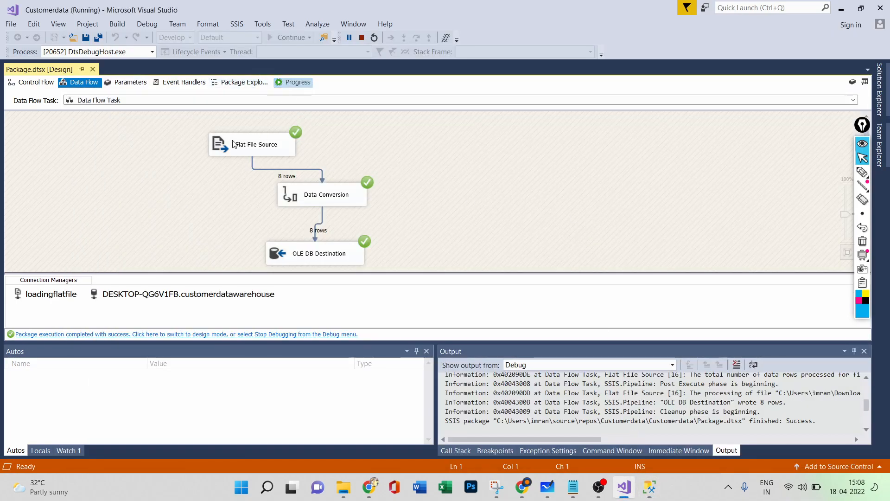
left_click(362, 38)
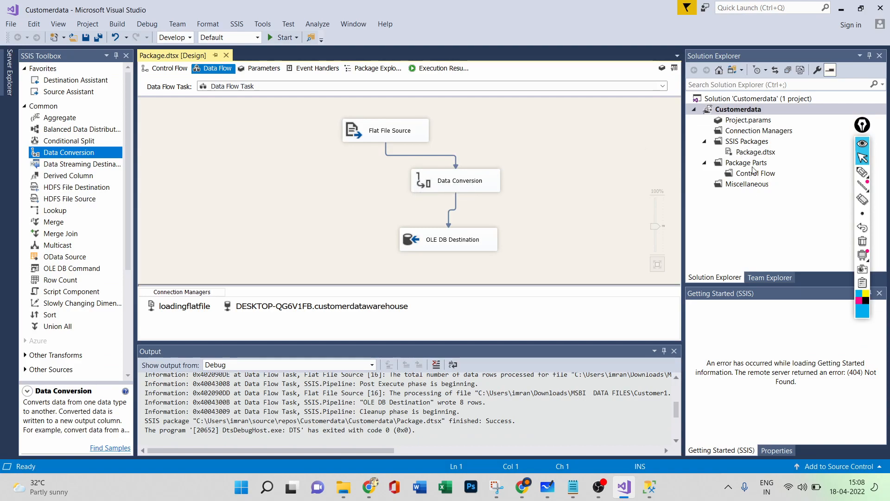
Step: Select the Customerdata solution, and switch to Microsoft Whiteboard to examine the Solution, Project and DTSX hierarchy diagram
left_click(752, 99)
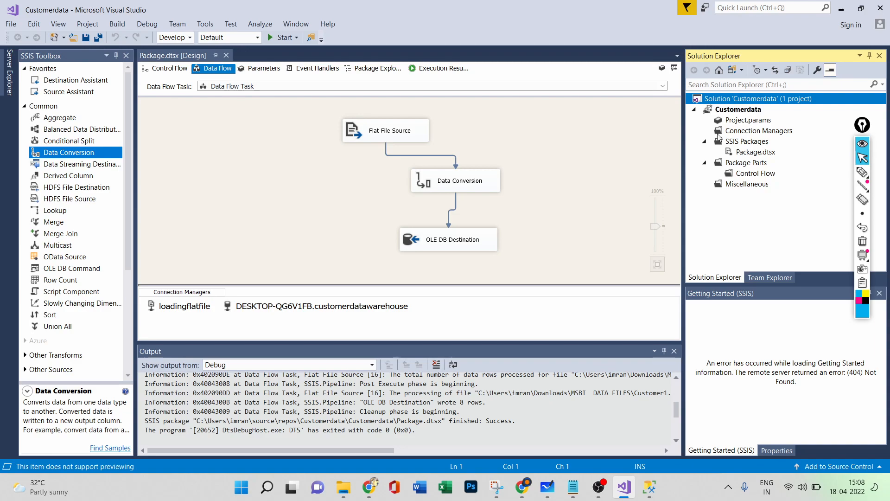
left_click(545, 482)
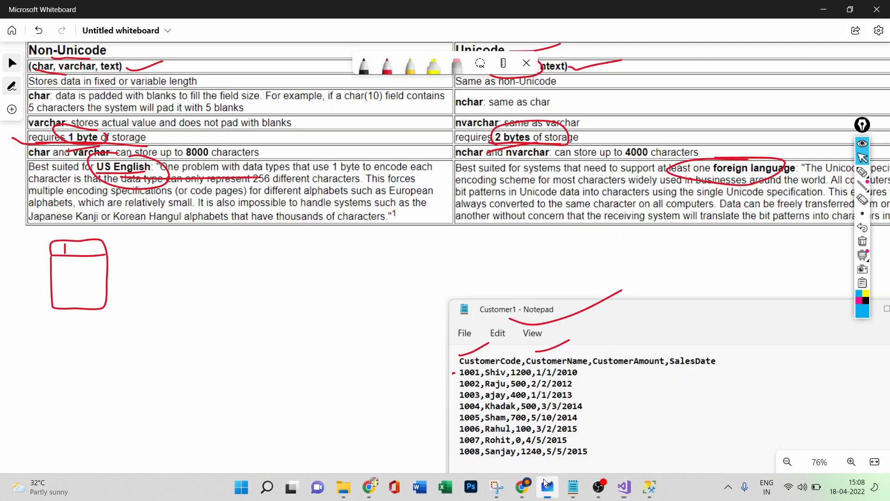
scroll(429, 354, "up", 3)
scroll(429, 354, "down", 5)
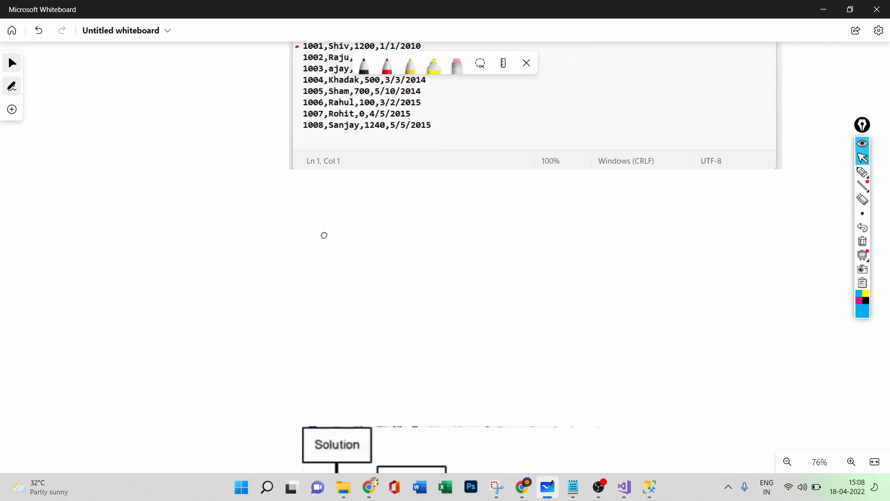
left_click(558, 210)
left_click_drag(680, 306, 656, 241)
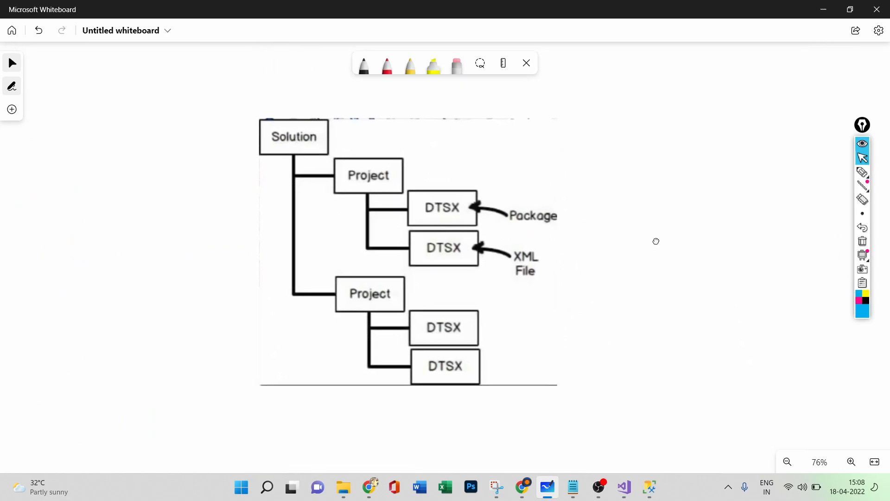
Step: Annotate the hierarchy diagram in red pen, marking the Solution box, bracketing both project branches and marking the first project's two DTSX packages
left_click(387, 65)
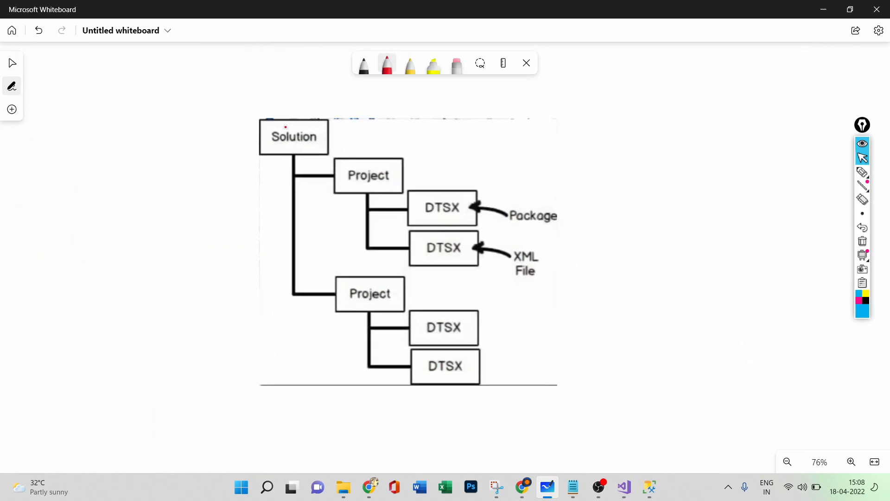
left_click_drag(233, 133, 331, 112)
mouse_move(297, 174)
left_mouse_down()
mouse_move(250, 212)
mouse_move(307, 294)
mouse_move(239, 360)
mouse_move(321, 406)
left_mouse_up()
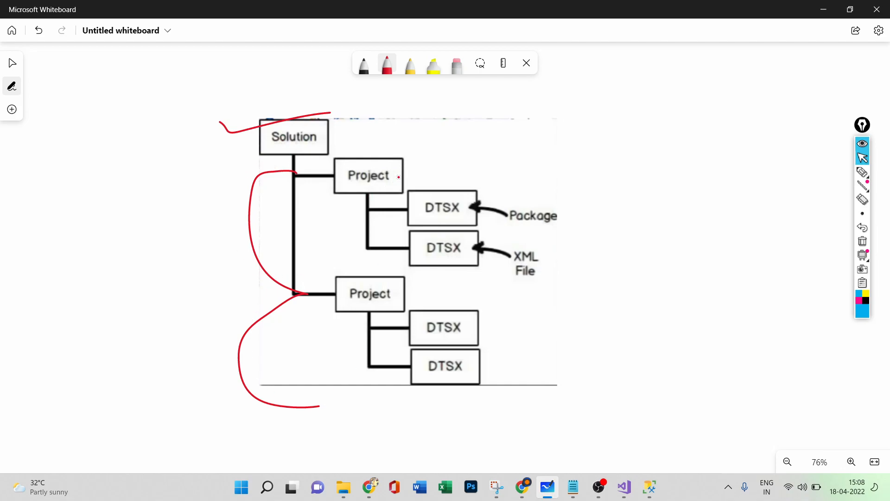
left_click_drag(474, 200, 543, 176)
mouse_move(474, 265)
left_mouse_down()
mouse_move(491, 289)
mouse_move(673, 247)
left_mouse_up()
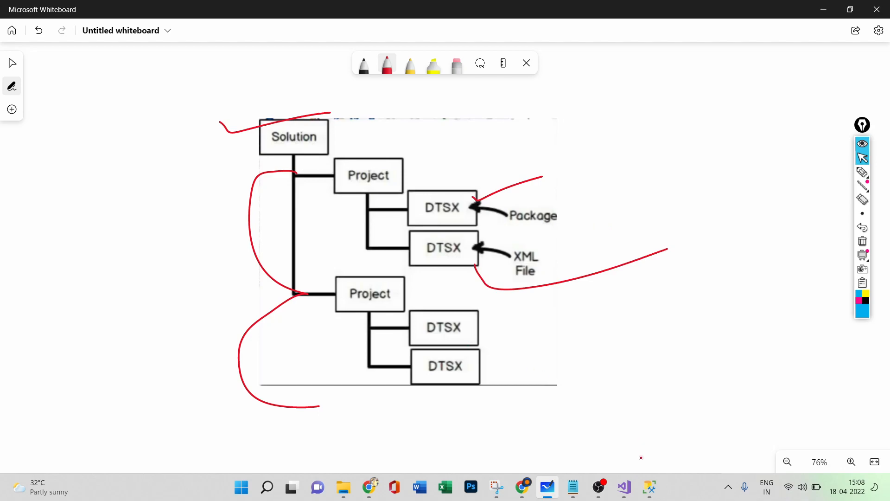
Step: Switch to Visual Studio, collapse and re-expand the Customerdata project, and select Package.dtsx under SSIS Packages
left_click(628, 445)
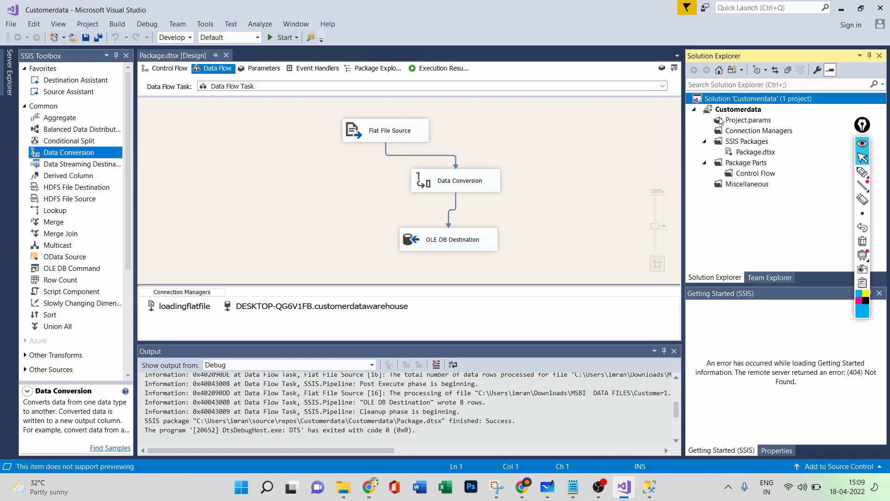
left_click(694, 110)
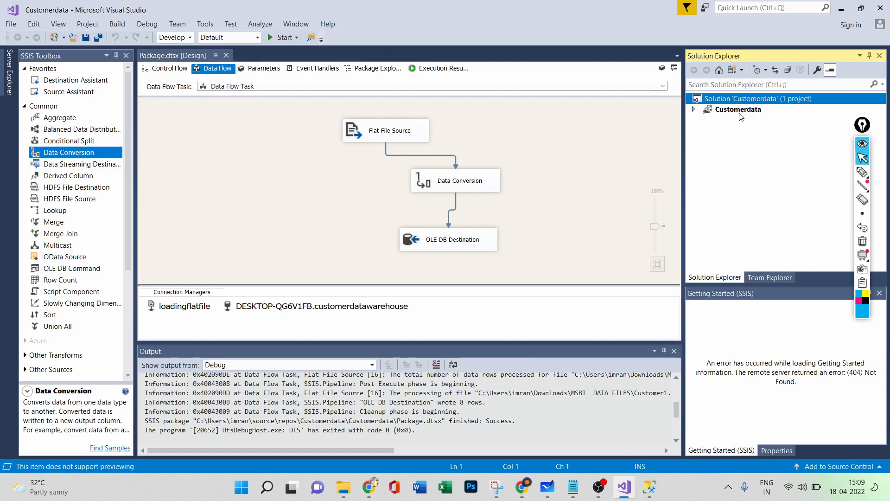
left_click(693, 110)
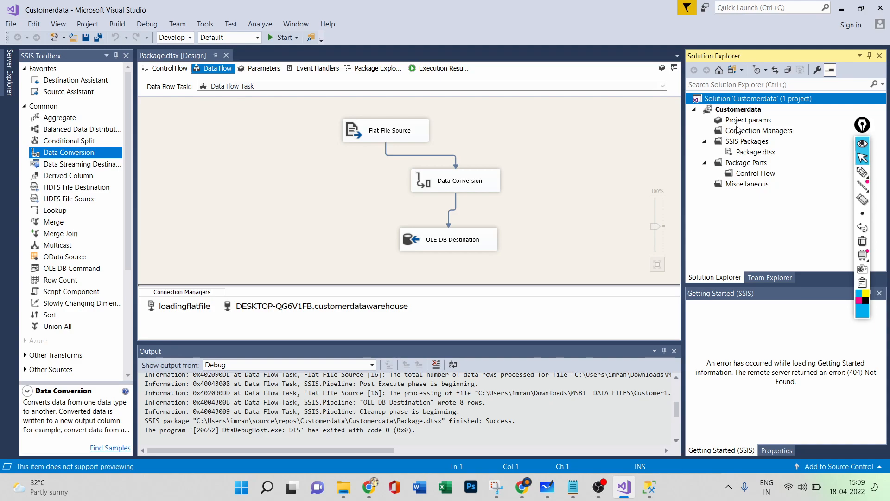
left_click(760, 156)
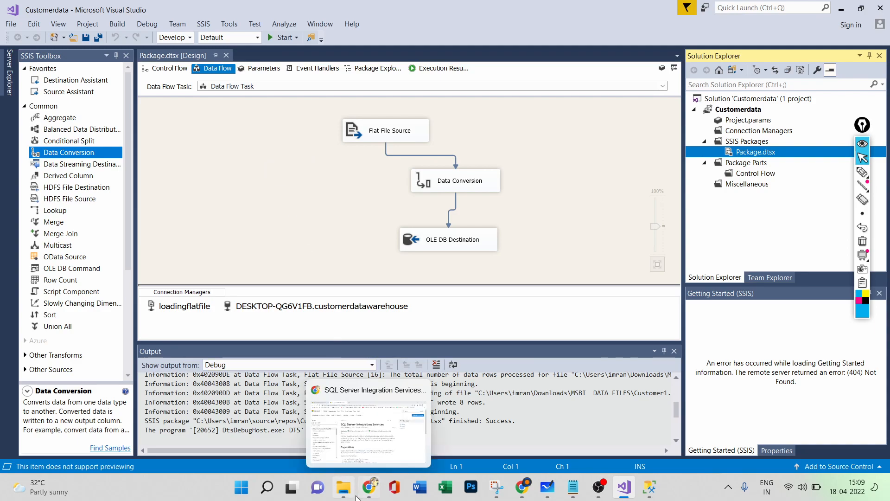
Step: Switch to File Explorer and open the user's profile folder under Local Disk (C:) > Users
left_click(350, 497)
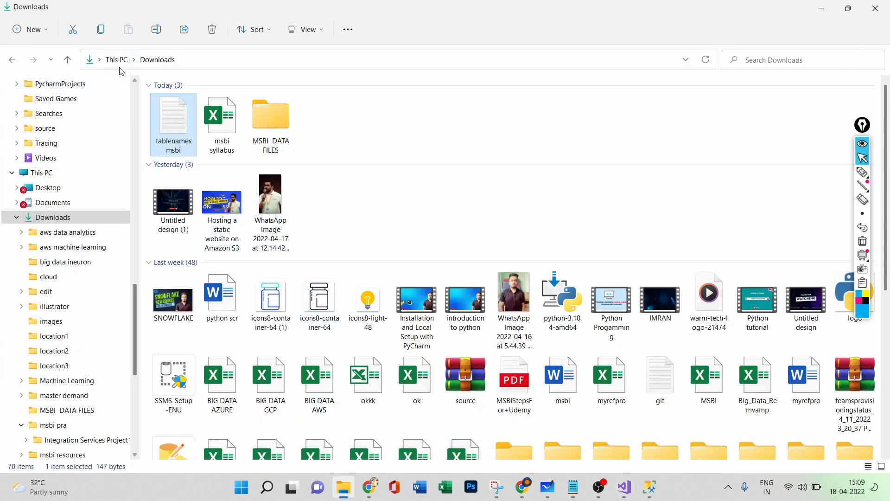
left_click(118, 63)
double_click(243, 197)
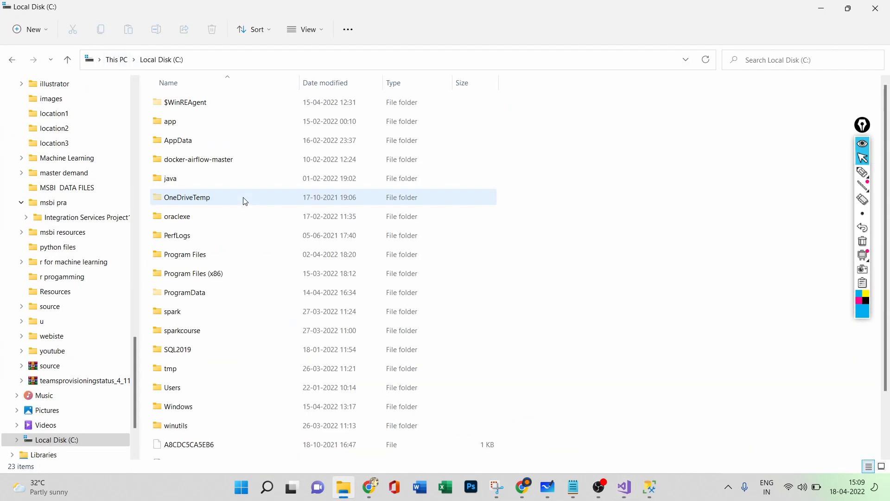
scroll(264, 278, "down", 2)
left_click(251, 335)
double_click(251, 335)
double_click(232, 123)
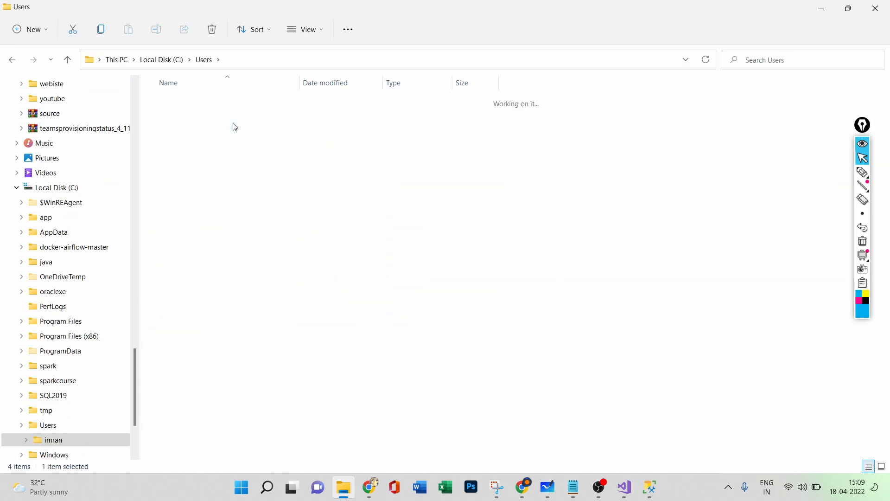
Step: Look through the profile folder for the project's storage location, including a check inside AppData
scroll(274, 301, "down", 3)
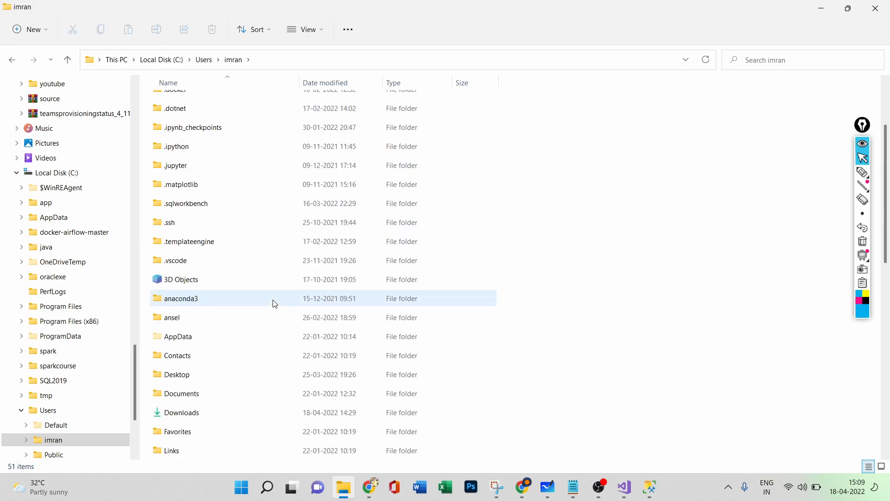
scroll(274, 303, "down", 2)
scroll(275, 303, "down", 3)
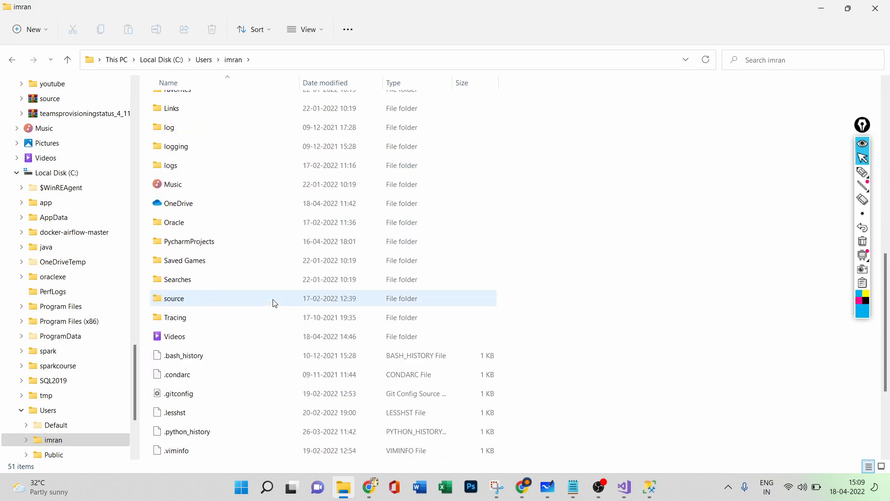
scroll(274, 303, "down", 3)
scroll(275, 304, "up", 10)
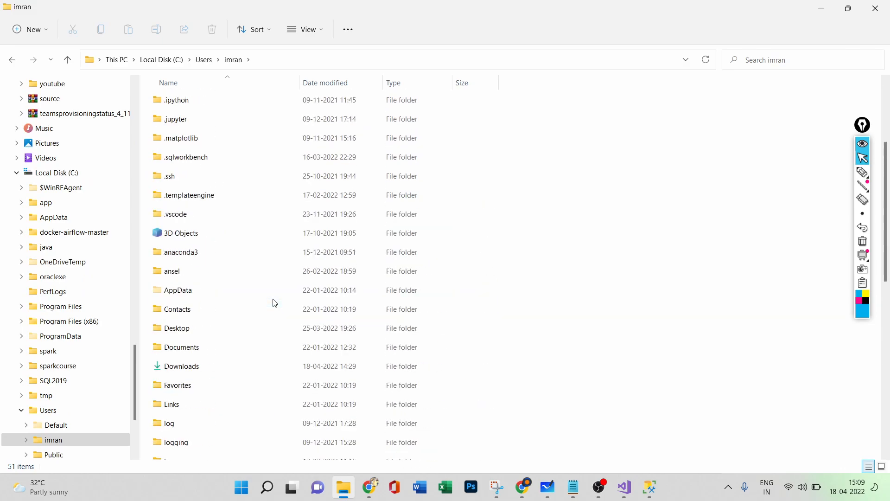
scroll(275, 303, "up", 1)
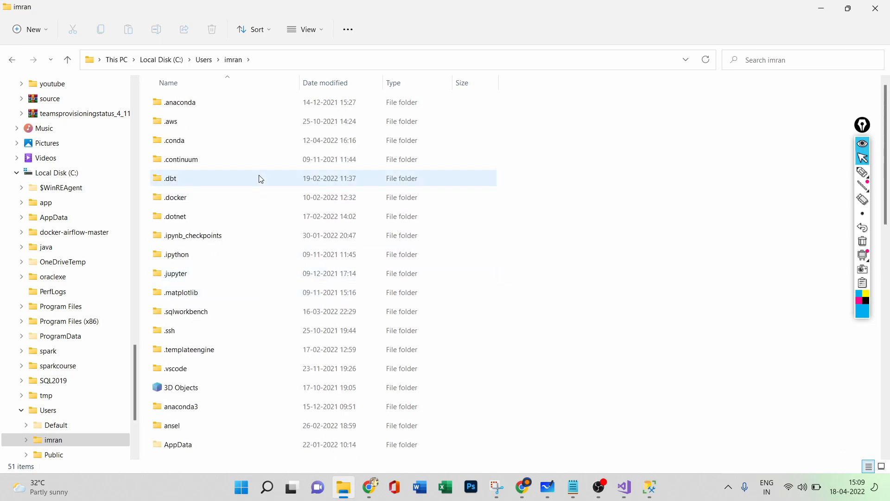
scroll(279, 241, "down", 1)
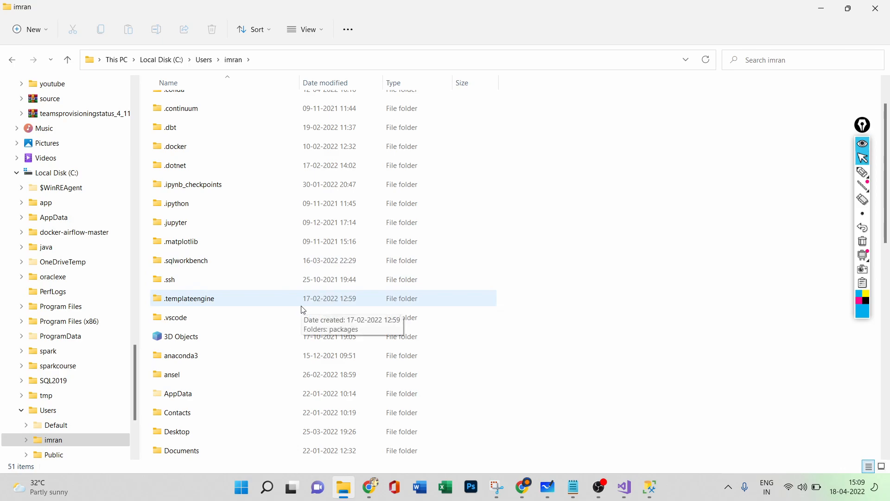
scroll(304, 310, "down", 1)
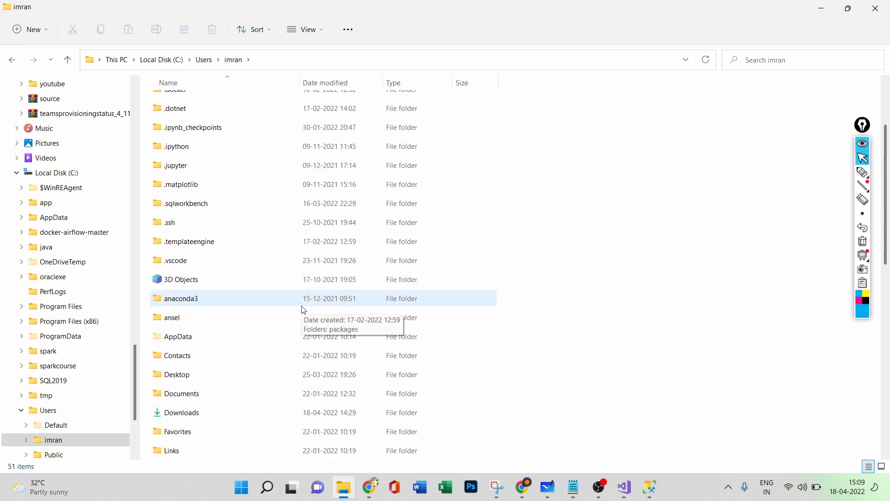
scroll(303, 309, "down", 1)
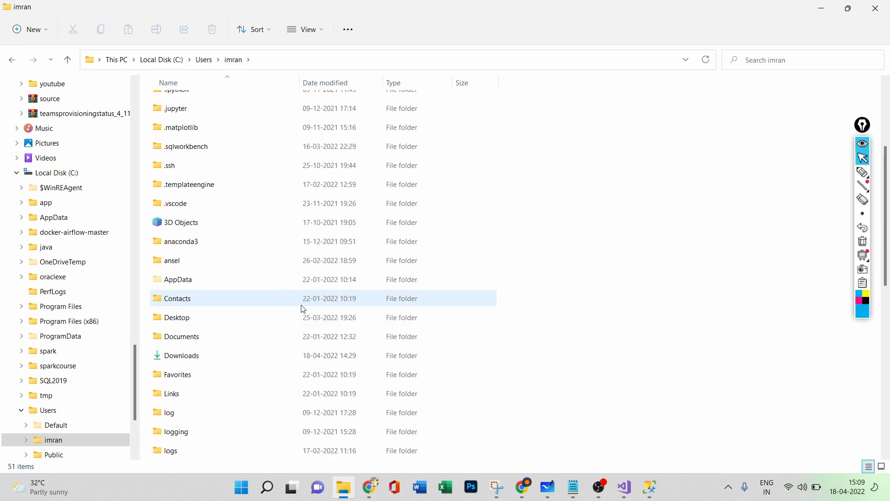
double_click(271, 280)
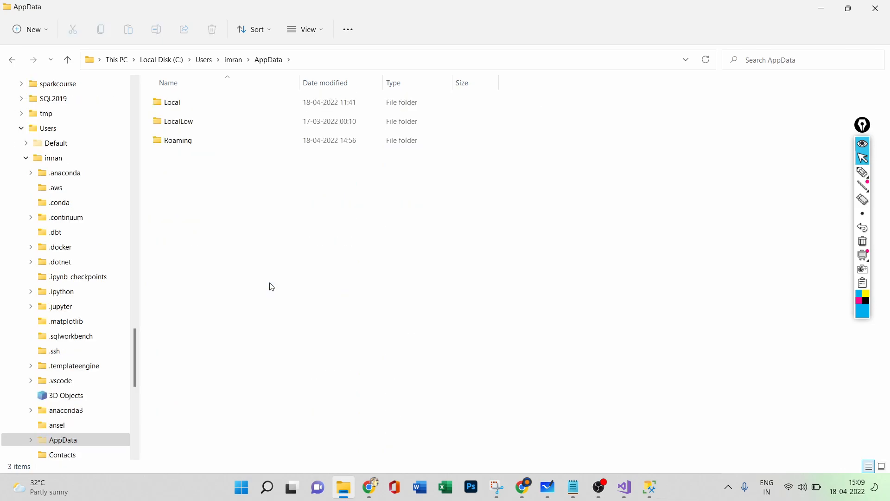
left_click(12, 60)
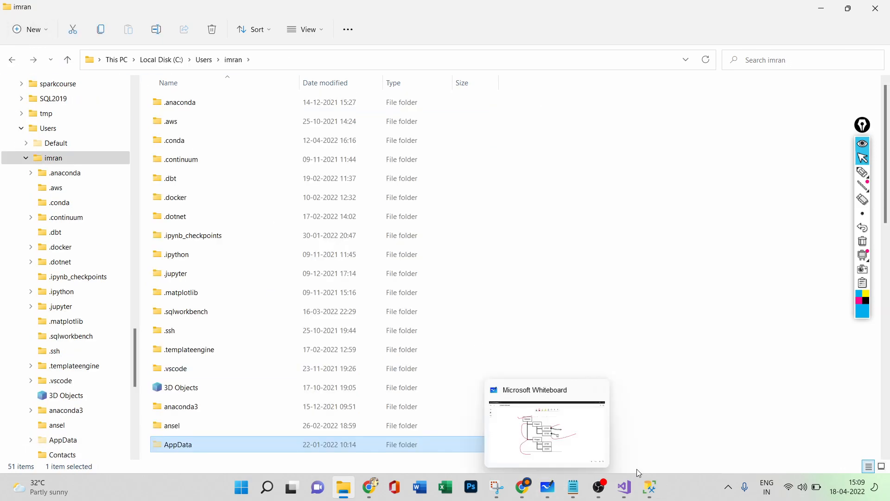
Step: Switch to SQL Server Management Studio and back to Visual Studio, and check the Startup Project page in the Customerdata solution's properties
left_click(649, 487)
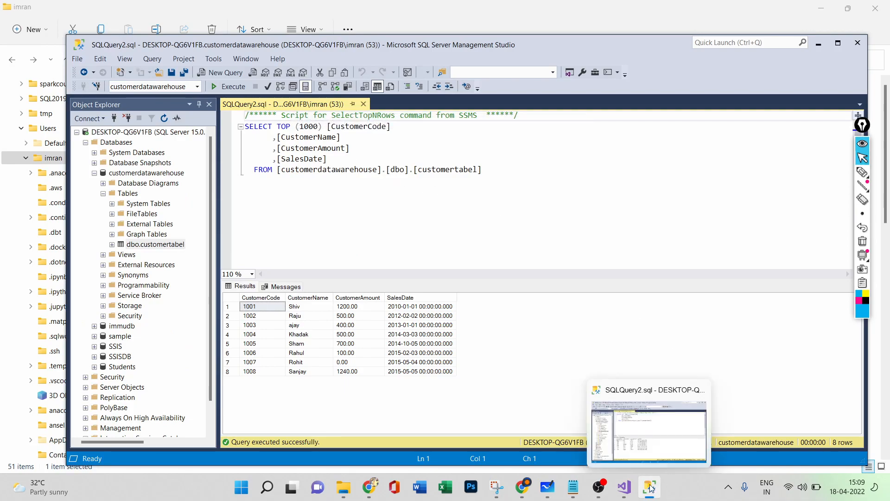
left_click(624, 487)
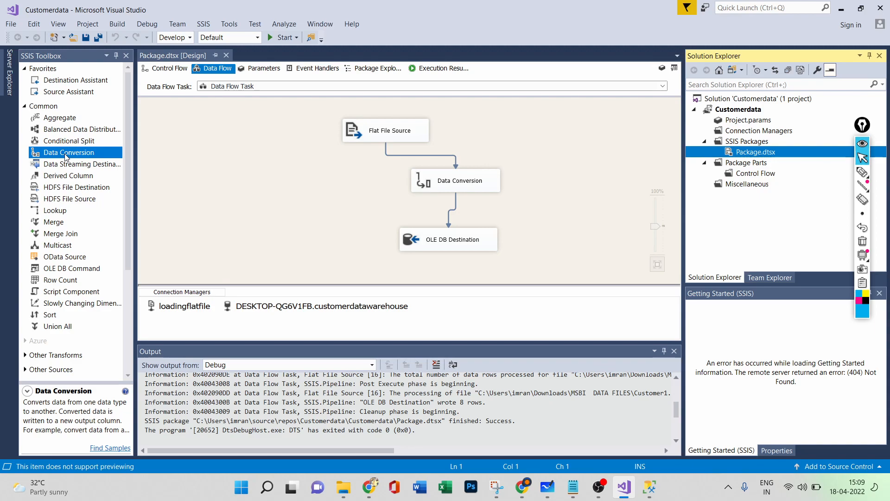
right_click(760, 100)
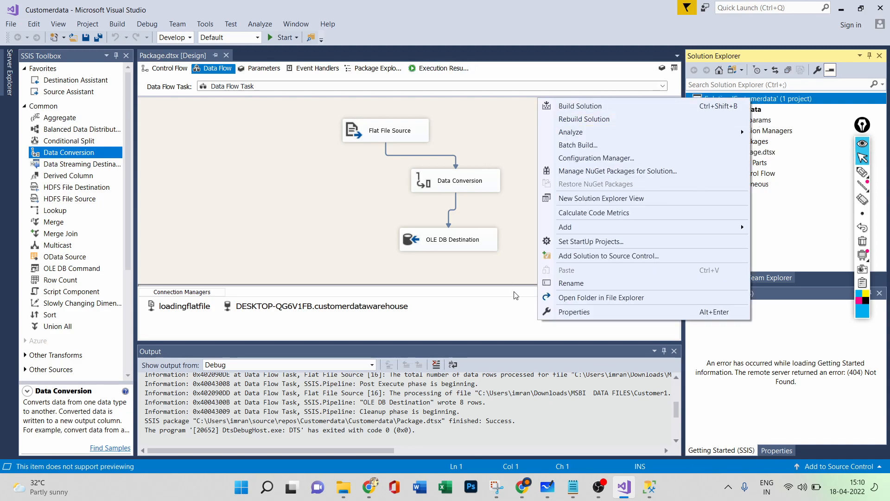
left_click(554, 313)
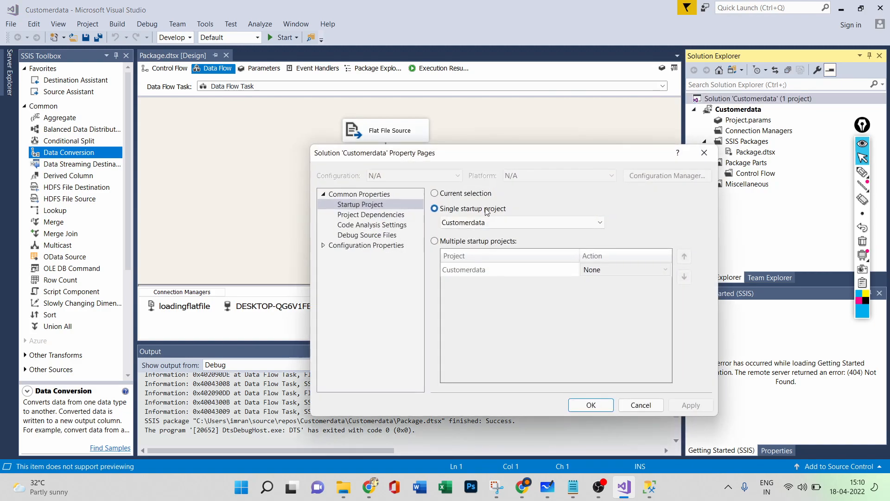
left_click(704, 154)
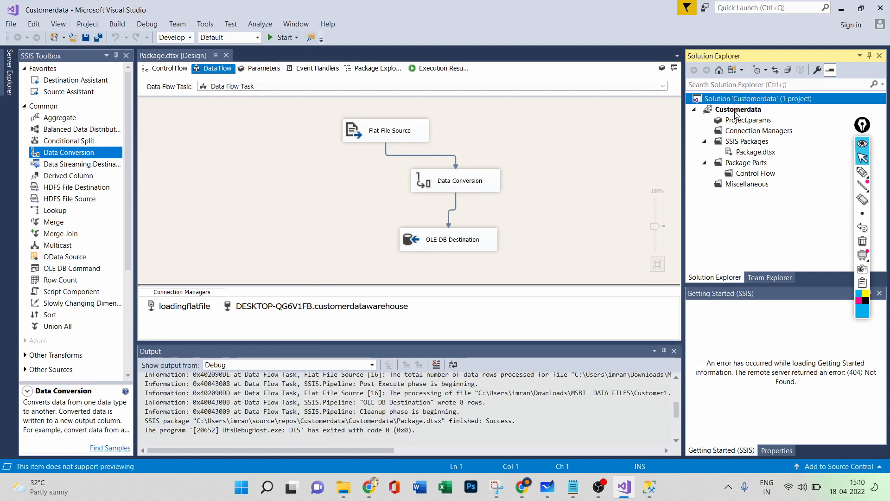
Step: Review the Customerdata project's properties, including the Configuration Properties page, and close them without changes
left_click(735, 111)
right_click(736, 112)
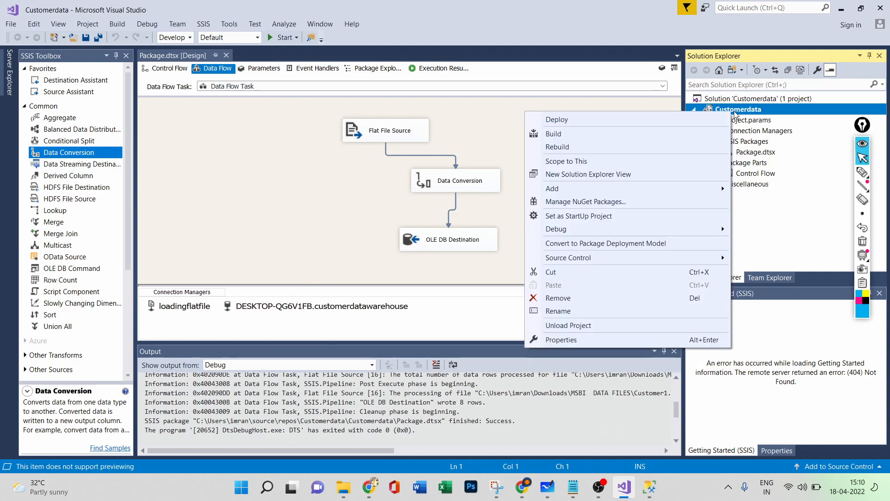
left_click(606, 334)
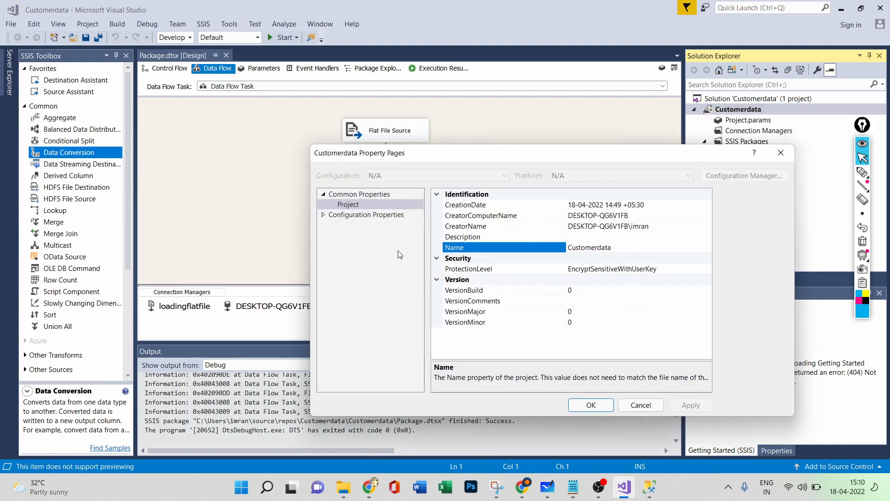
left_click(383, 215)
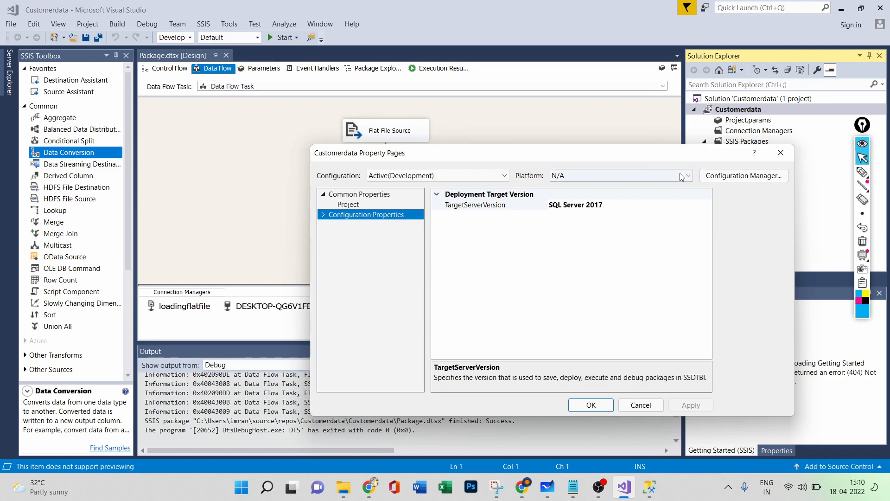
left_click(781, 153)
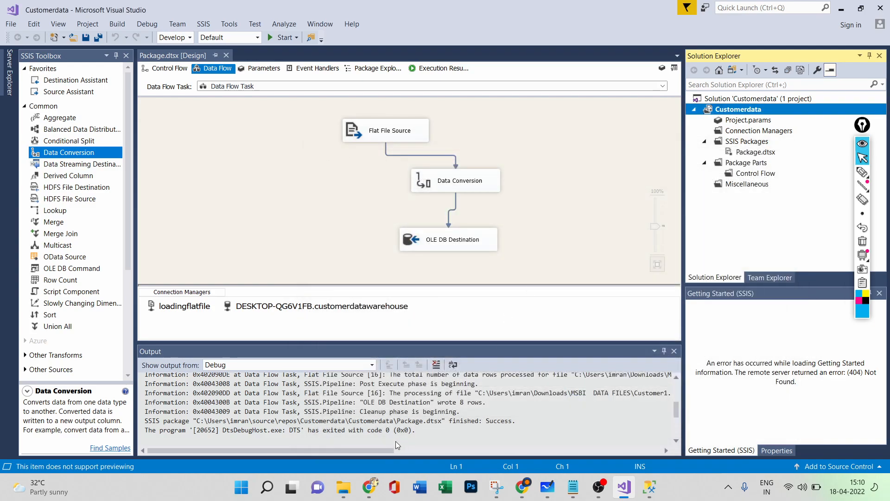
Step: Switch to File Explorer and open the project folder source\repos\Customerdata\Customerdata inside the user's profile folder
left_click(343, 487)
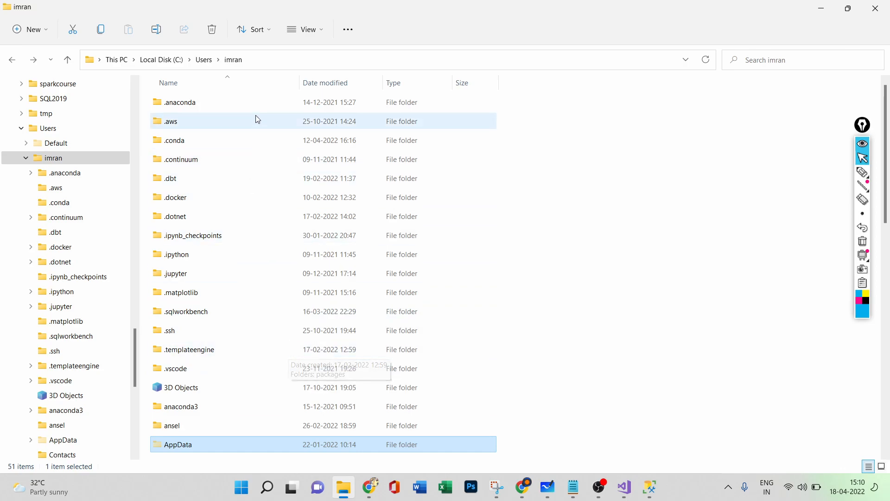
scroll(297, 278, "down", 2)
scroll(277, 360, "down", 2)
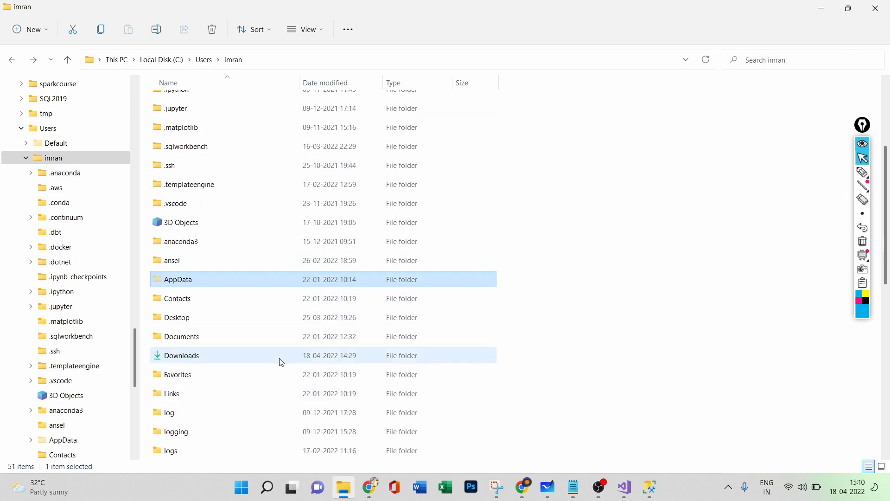
scroll(277, 328, "down", 1)
scroll(277, 328, "down", 2)
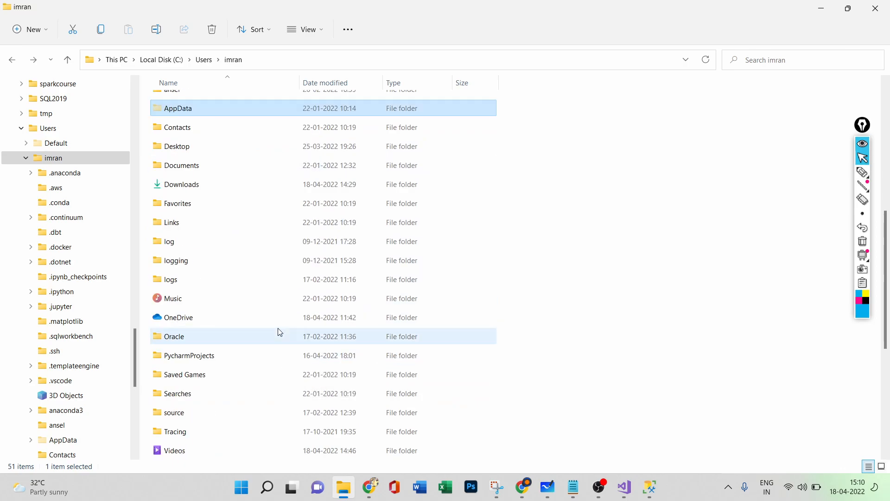
double_click(277, 360)
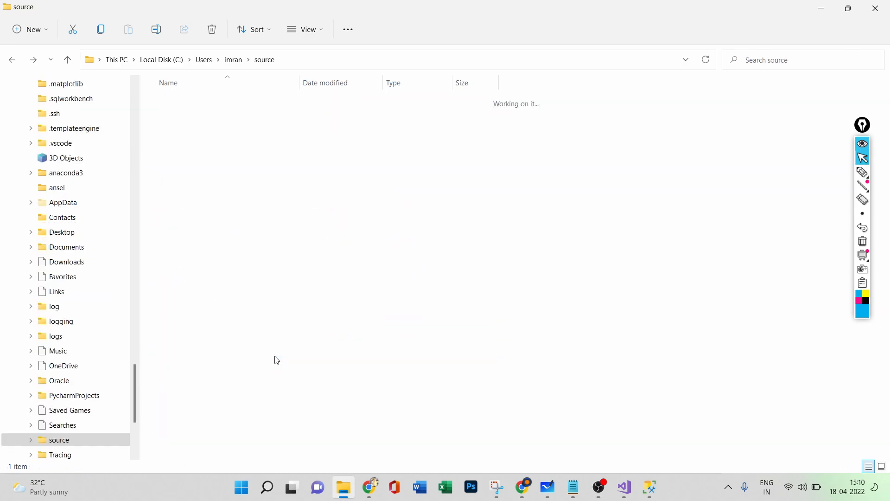
double_click(243, 109)
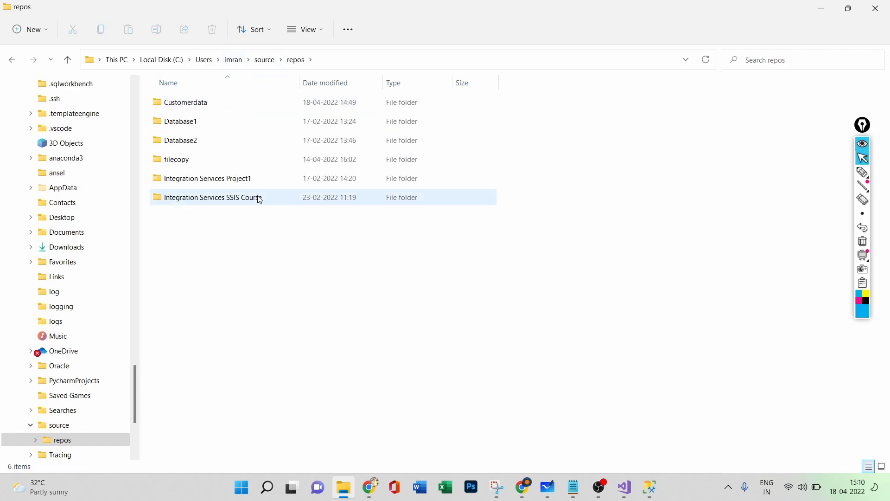
double_click(237, 110)
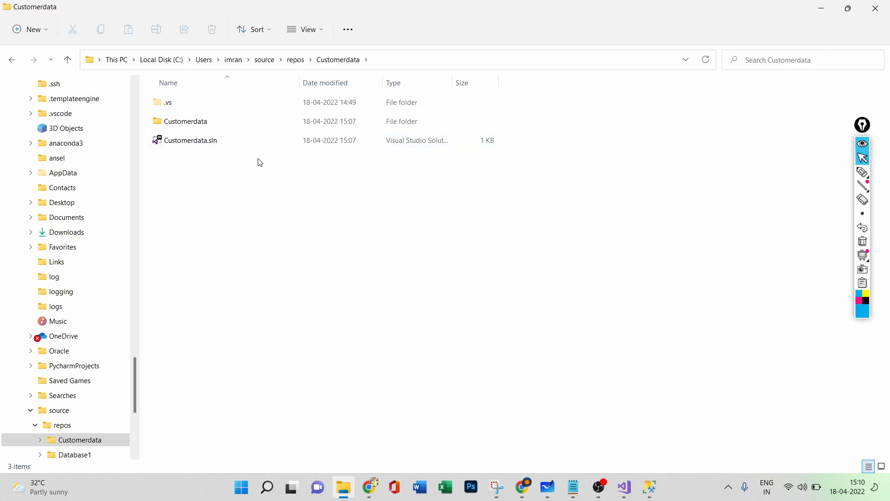
double_click(237, 123)
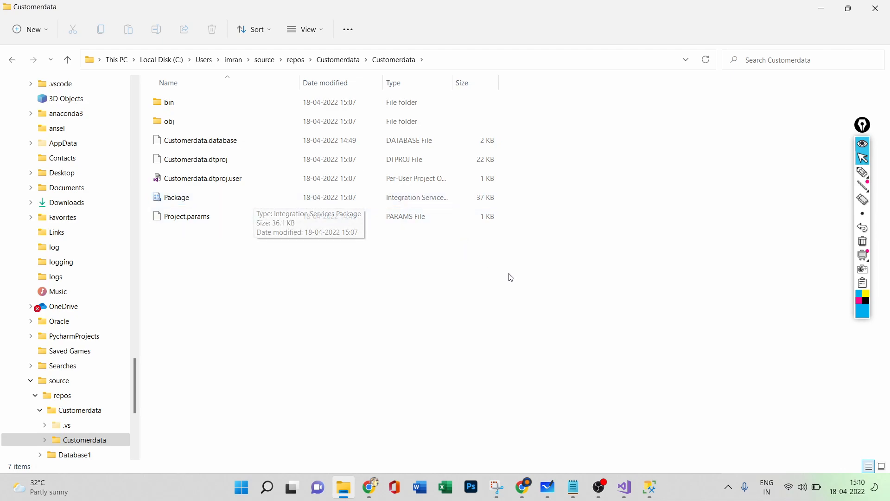
Step: Switch to Microsoft Whiteboard and mark the Solution box, the project branches, and the Package and XML File labels with red pen strokes
left_click(624, 487)
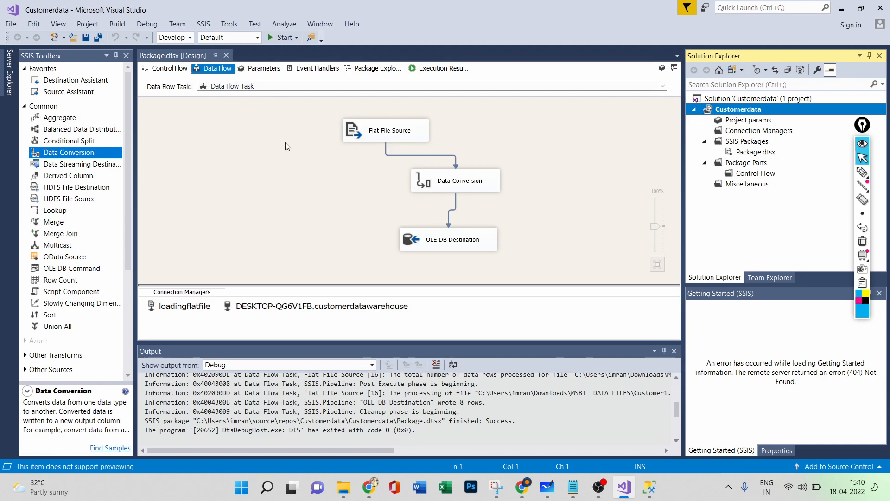
left_click(547, 487)
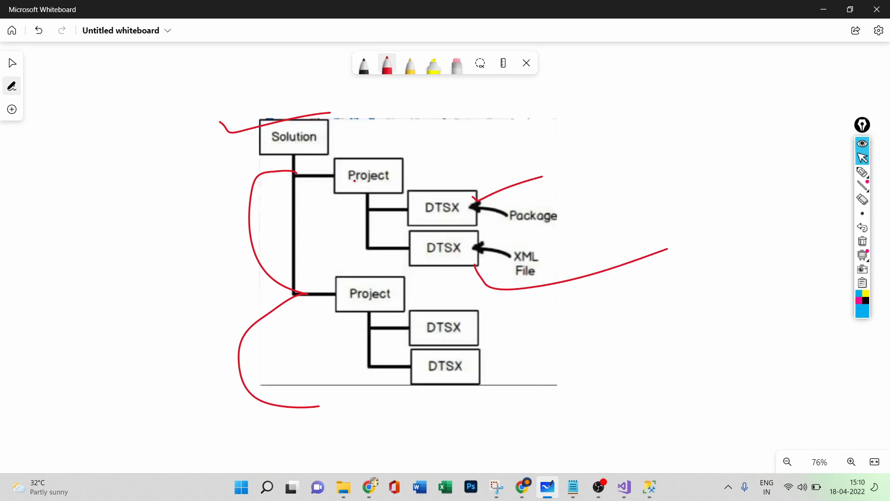
left_click_drag(211, 118, 317, 123)
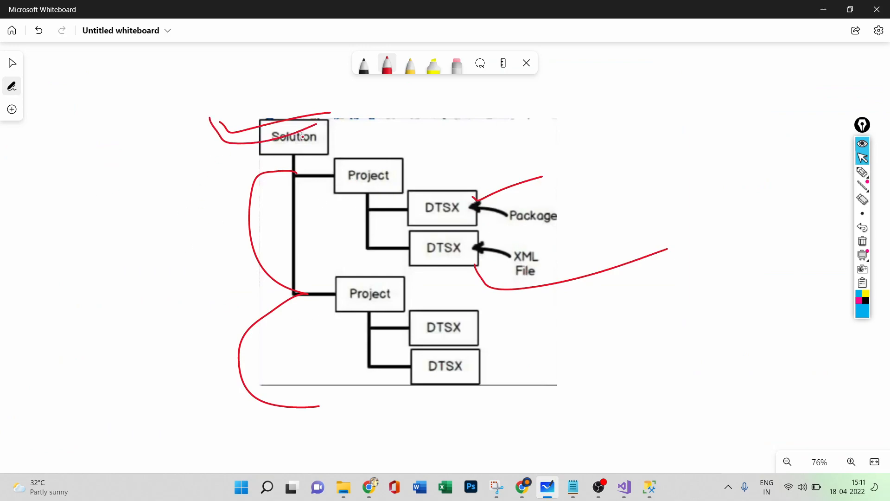
mouse_move(297, 165)
left_mouse_down()
mouse_move(226, 300)
mouse_move(300, 344)
left_mouse_up()
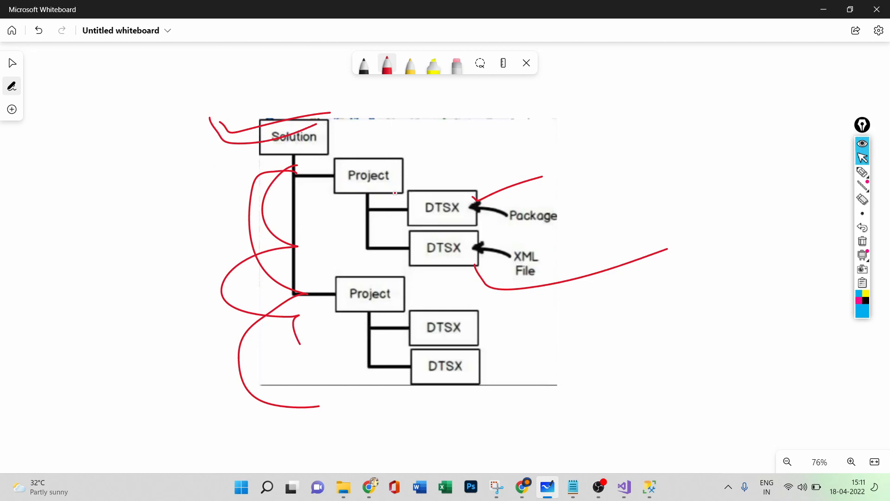
left_click_drag(559, 223, 676, 191)
mouse_move(546, 267)
left_mouse_down()
mouse_move(553, 278)
mouse_move(654, 265)
left_mouse_up()
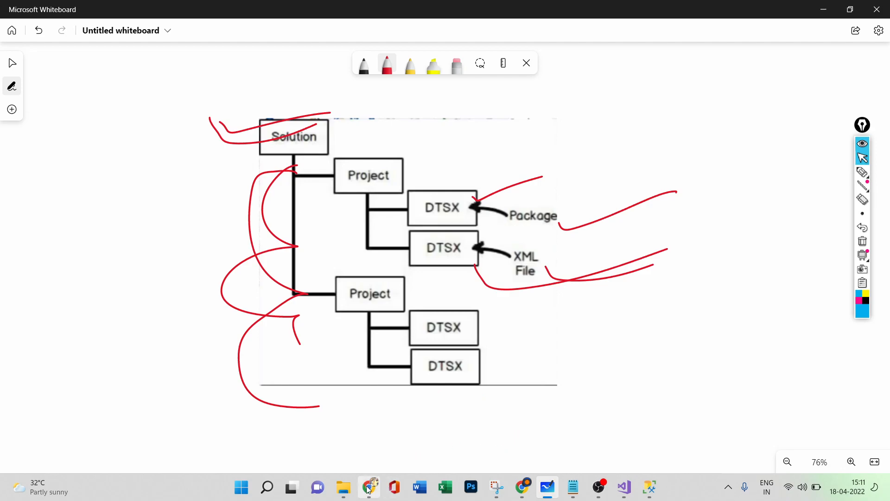
Step: View the SQL Server Integration Services docs page in Chrome, and switch to SQL Server Management Studio with its window maximized on the customertabel query
mouse_move(369, 487)
left_click(358, 426)
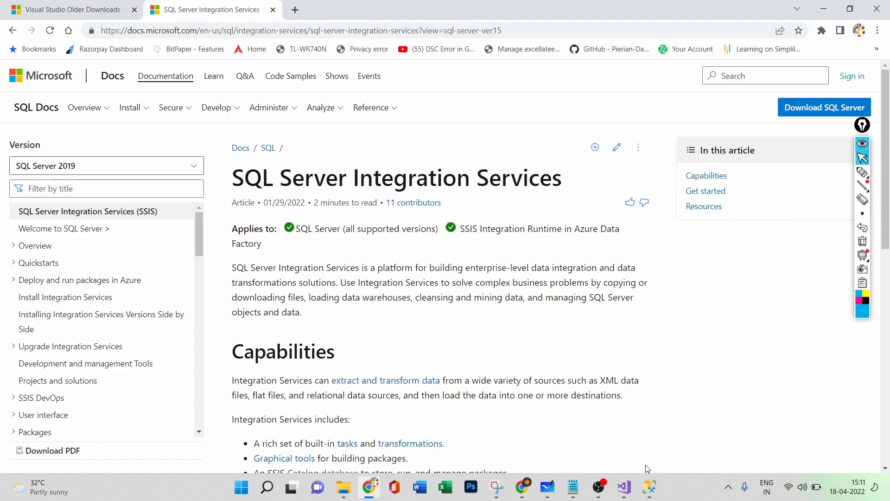
left_click(649, 487)
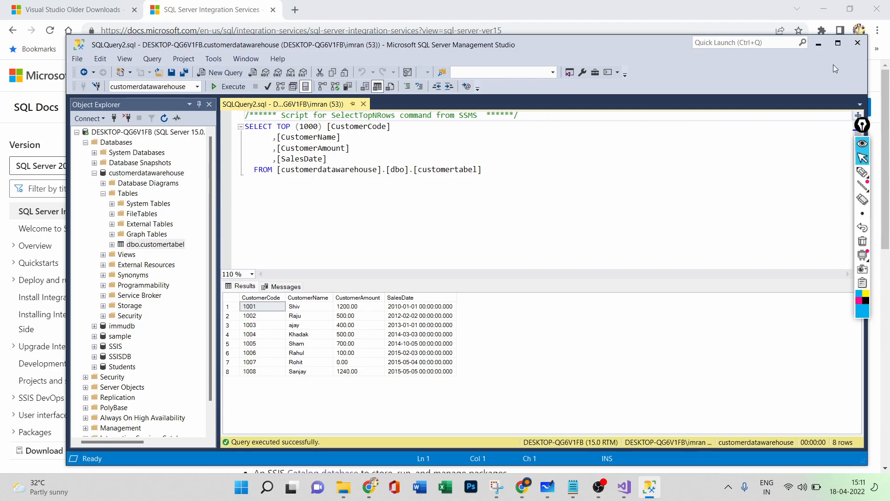
left_click(837, 44)
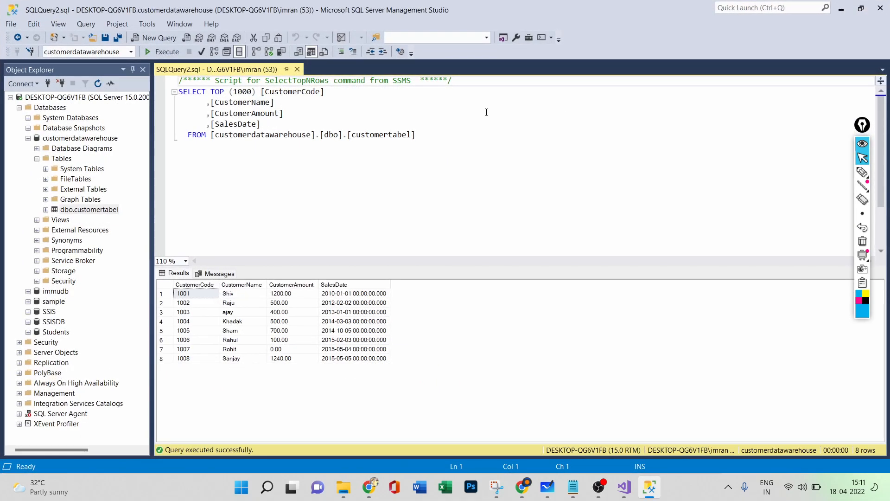